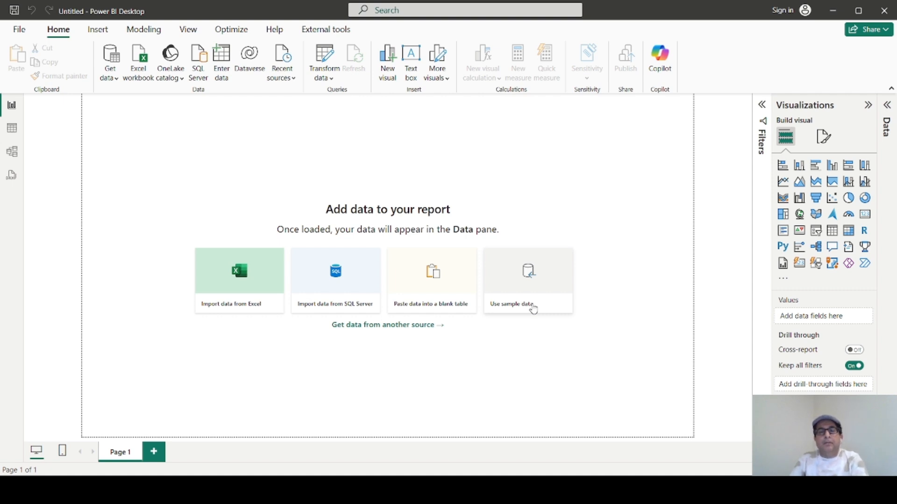
Show the Filters, Visualizations and Data panes side by side in expanded form.
left_click(762, 106)
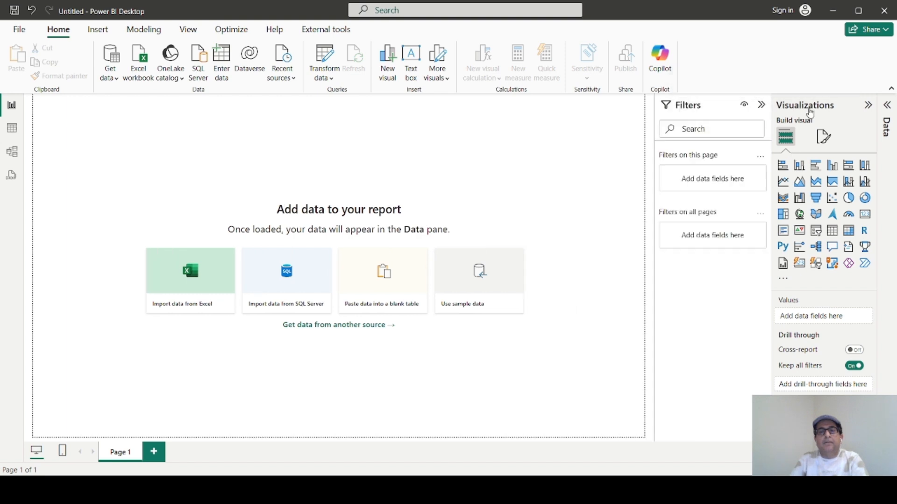
left_click(871, 105)
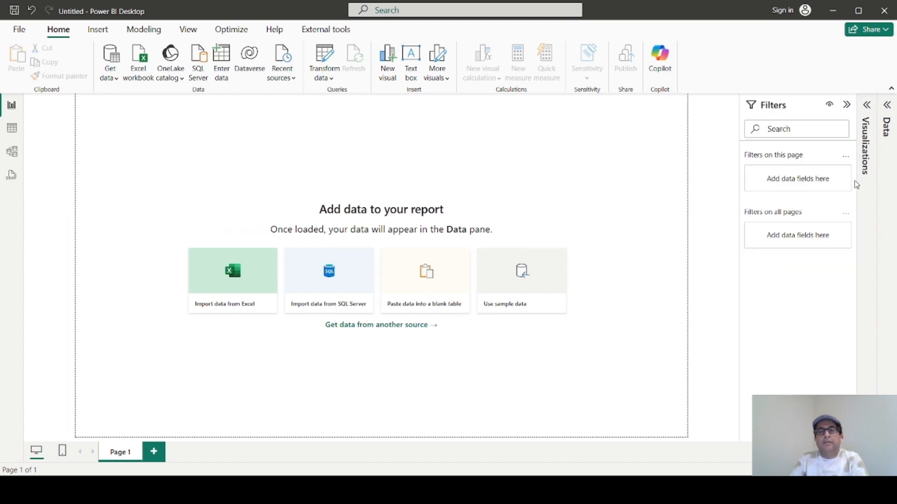
left_click(886, 107)
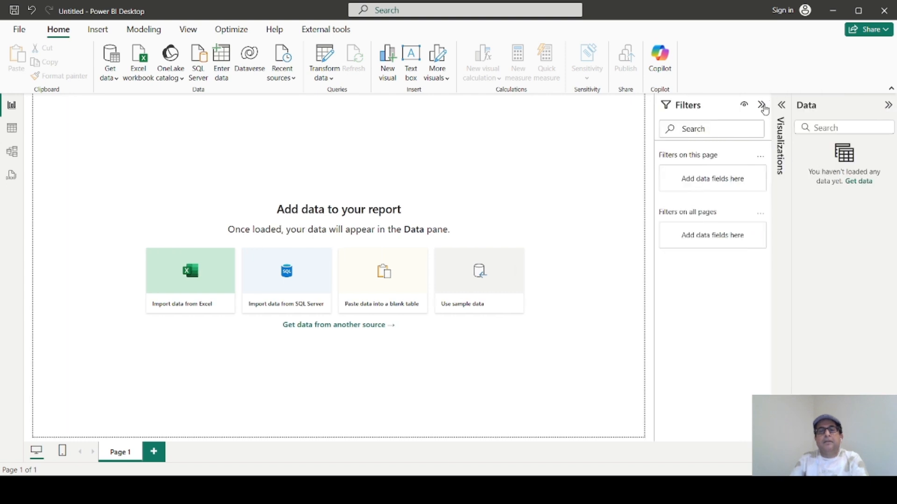
left_click(782, 105)
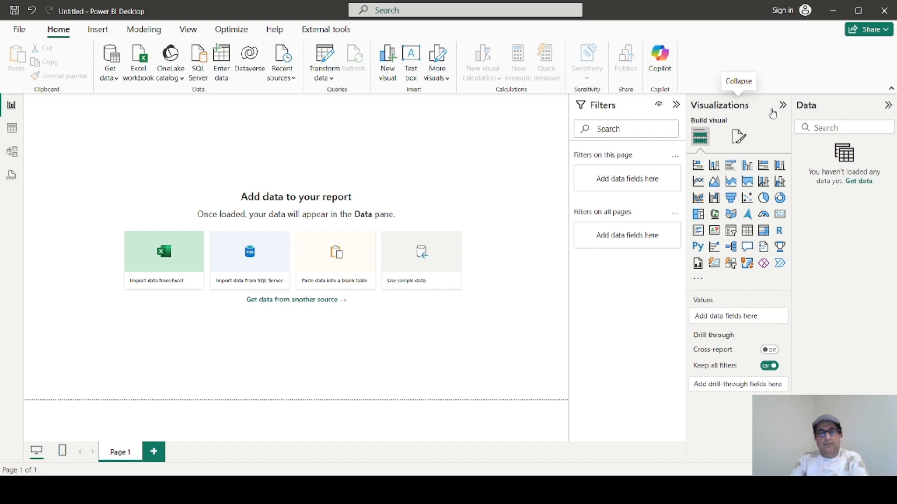
Rename the report page to "First PBI Page" in the page's format settings.
left_click(737, 136)
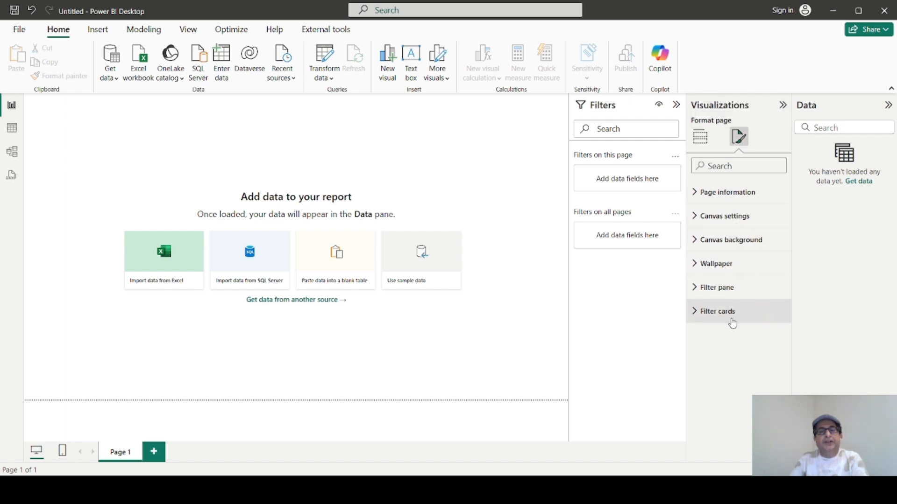
left_click(696, 195)
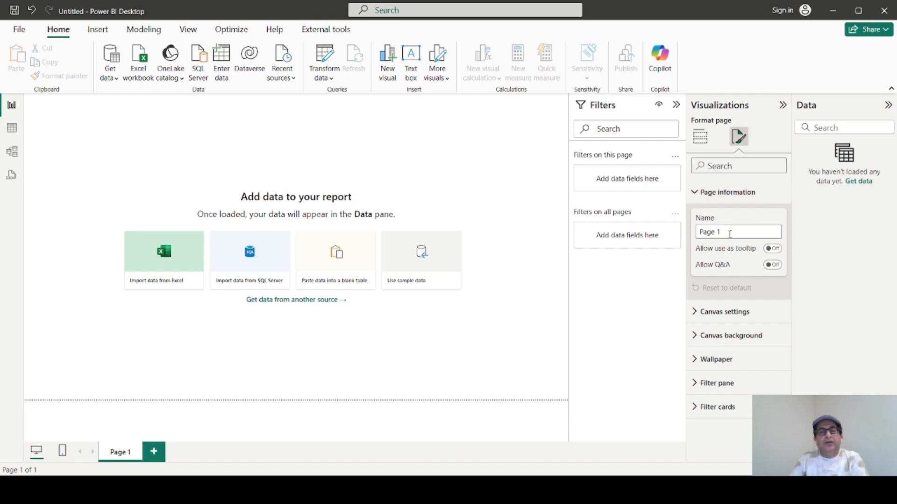
left_click_drag(727, 231, 705, 234)
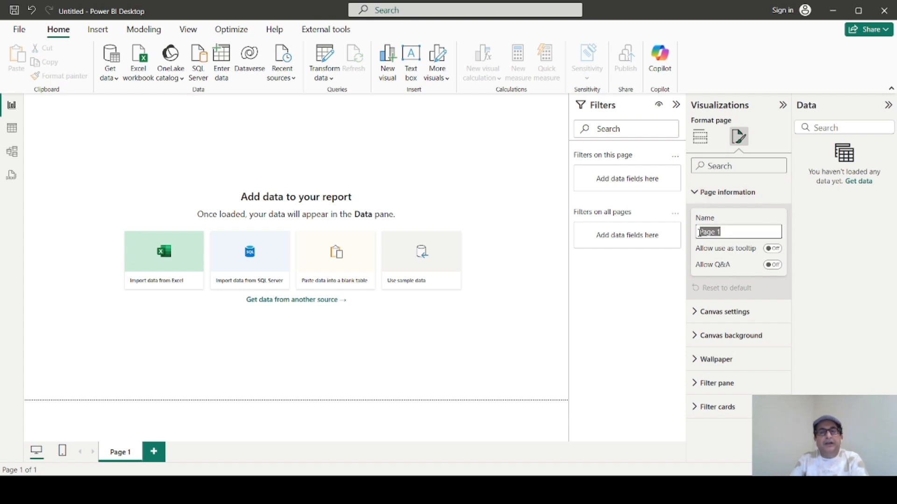
key("BackSpace")
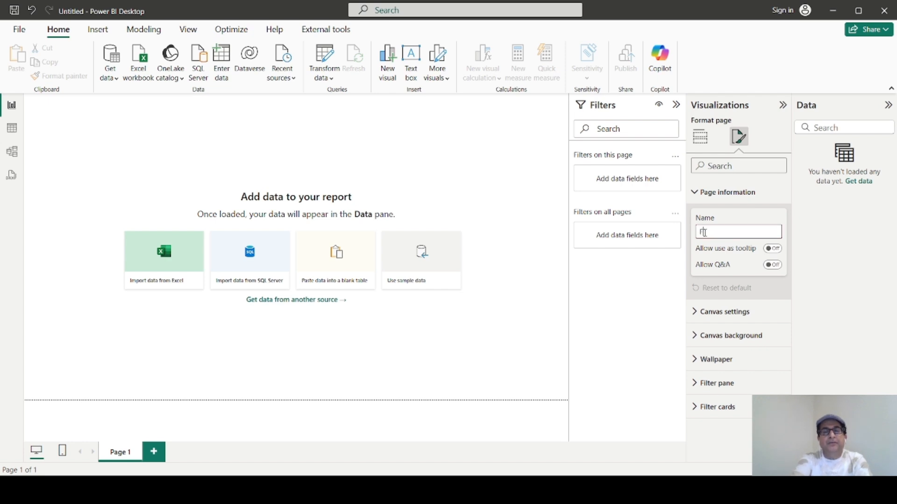
type("First")
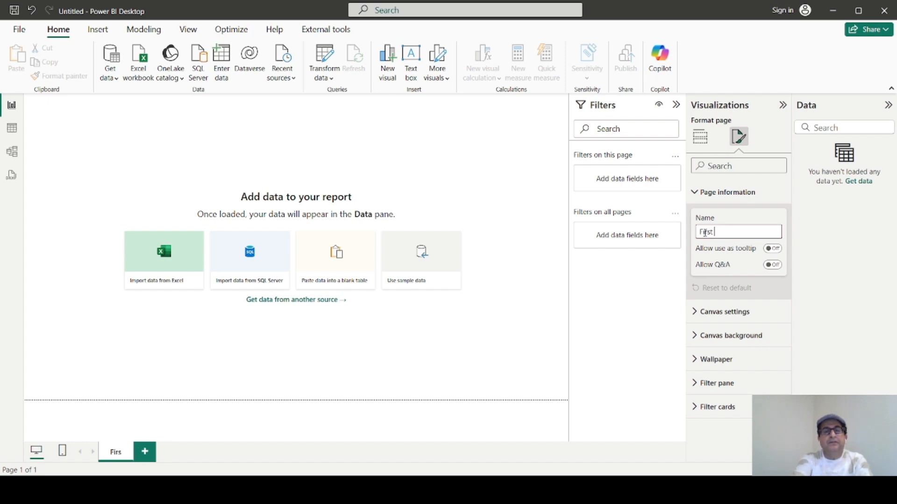
type(" PBI Page")
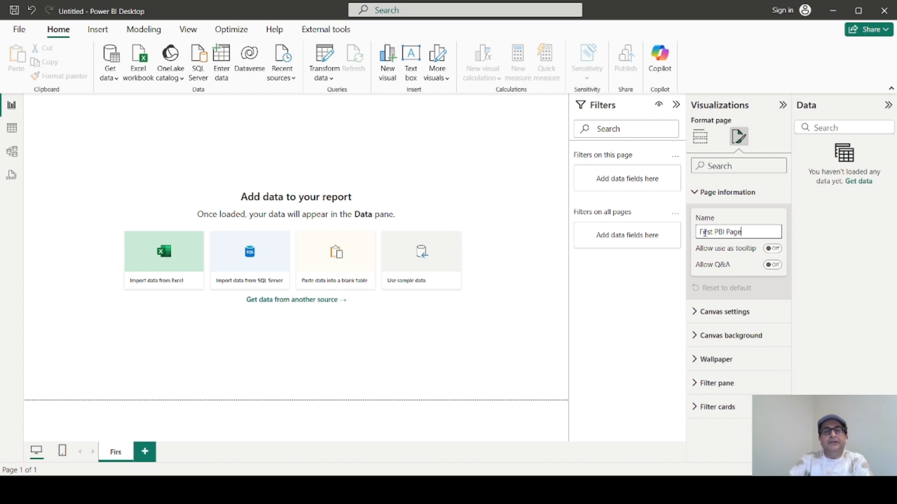
Review the canvas type options and set the canvas's vertical alignment to Middle.
left_click(703, 312)
scroll(719, 336, "down", 3)
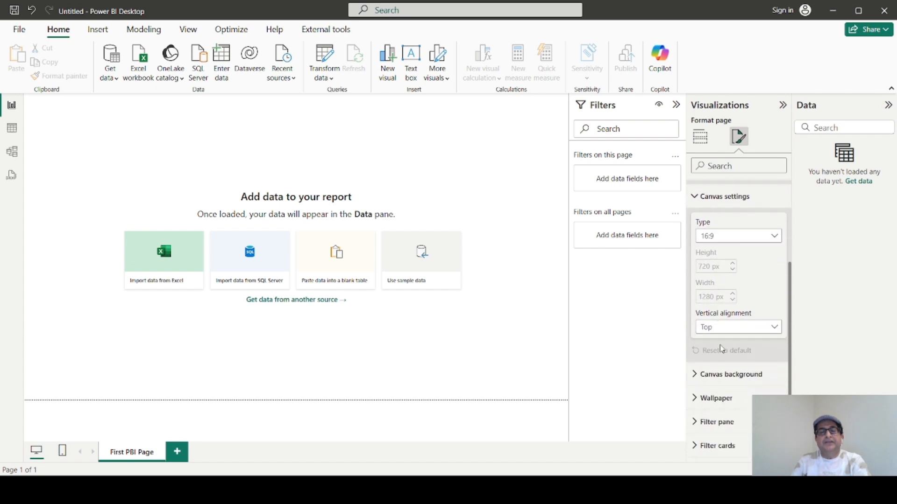
scroll(726, 299, "up", 2)
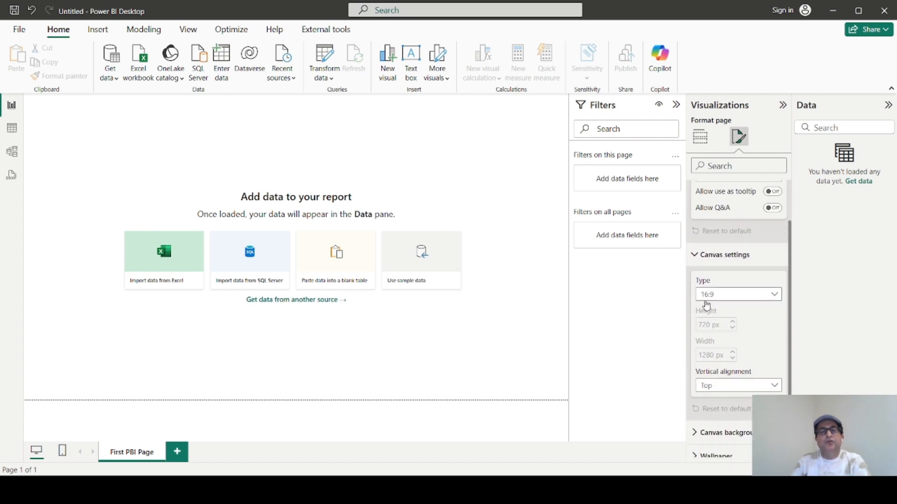
left_click(776, 297)
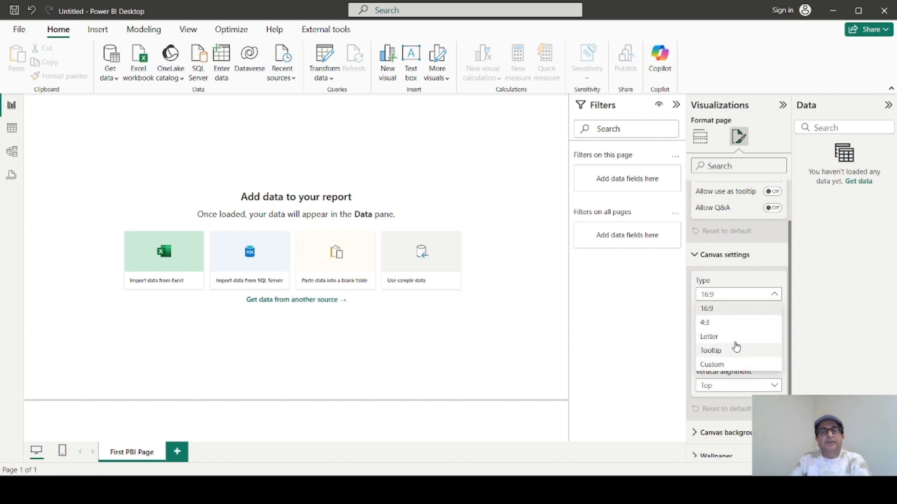
left_click(694, 257)
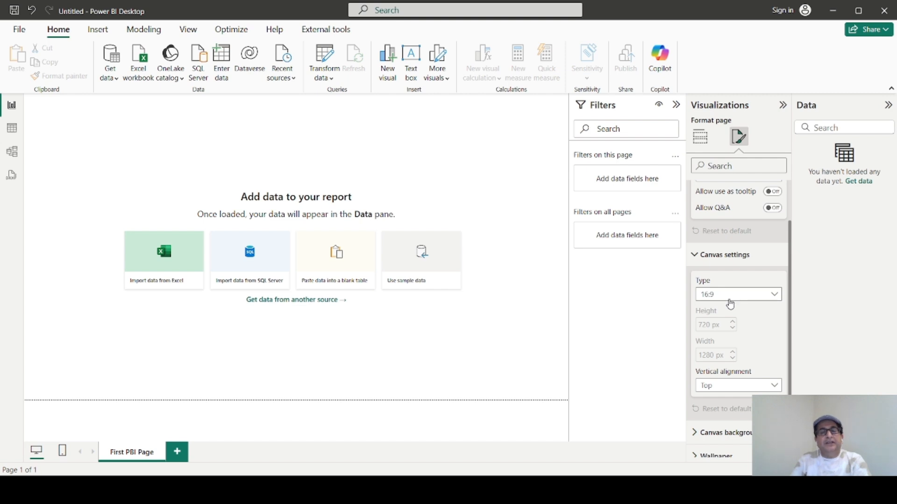
scroll(743, 336, "down", 2)
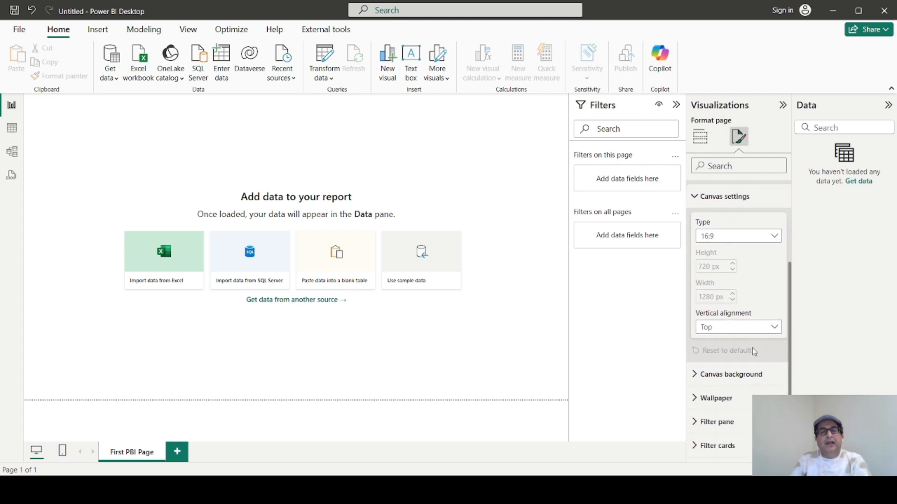
left_click(774, 331)
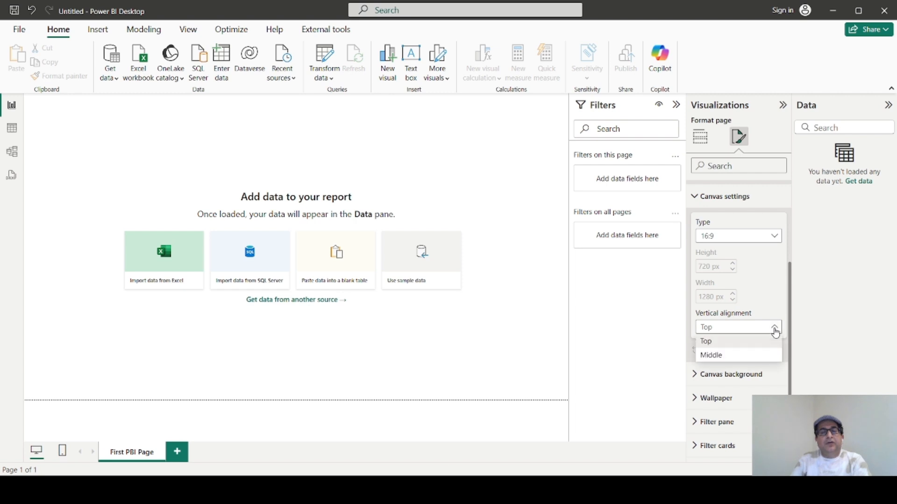
left_click(740, 357)
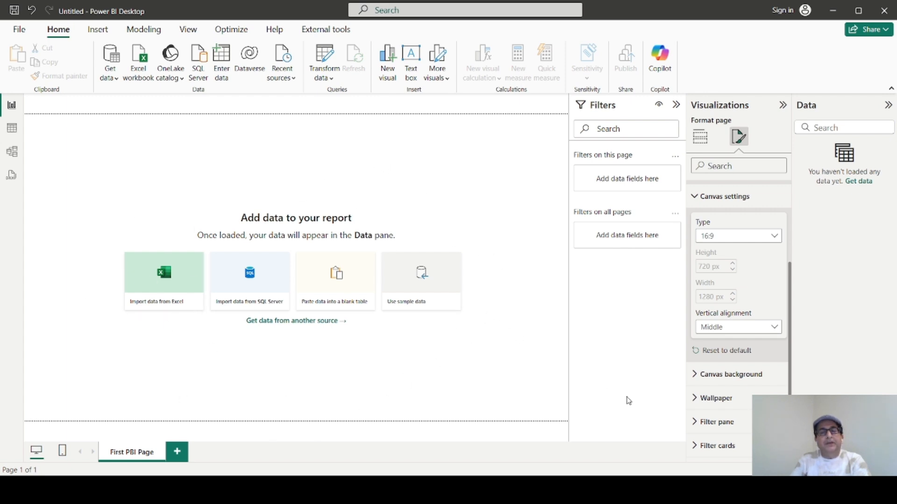
Add the image Slide1.JPG as the page's canvas background.
left_click(693, 375)
scroll(724, 409, "down", 3)
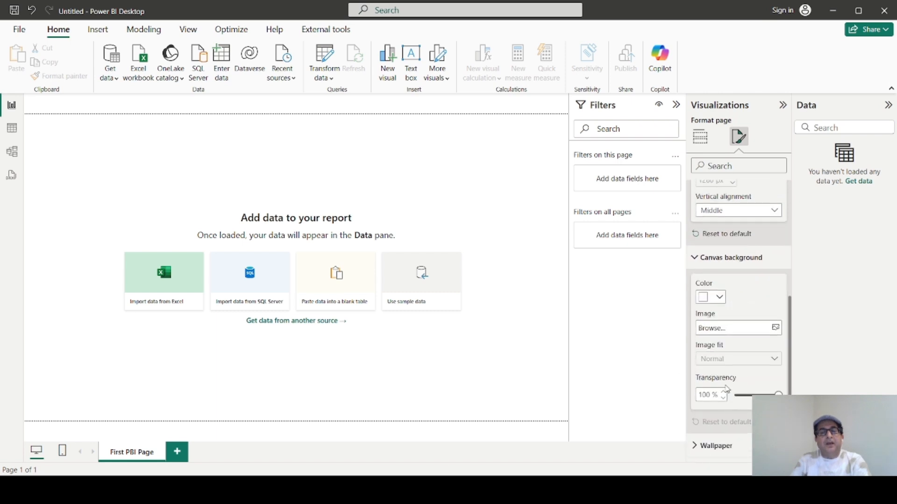
left_click(776, 328)
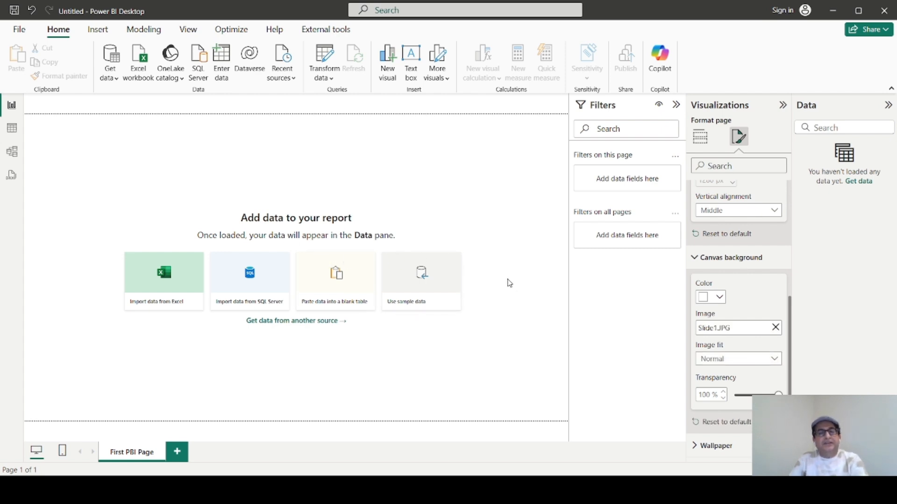
Set the canvas background's transparency to 0% and collapse the Filters pane.
scroll(719, 345, "down", 1)
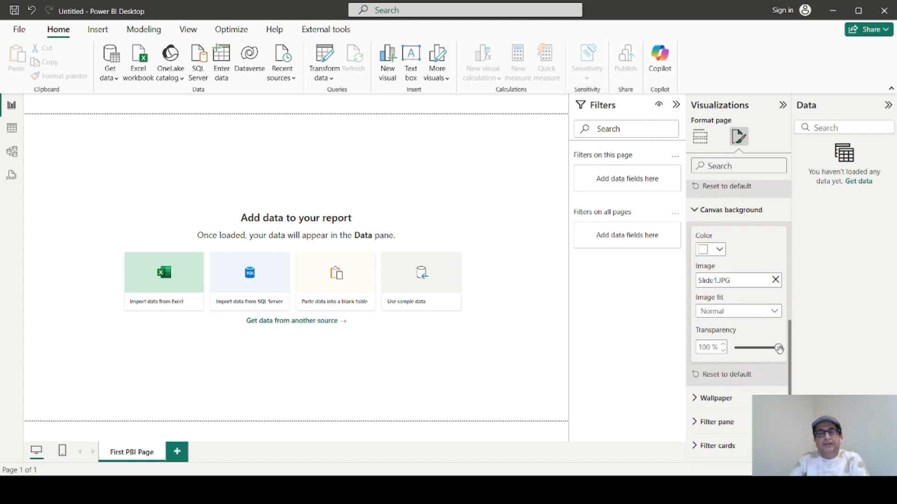
left_click_drag(777, 349, 738, 349)
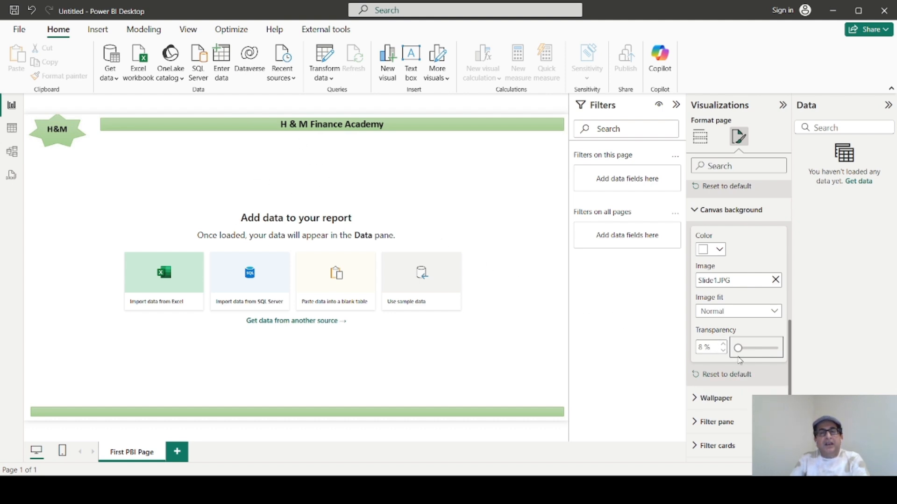
left_click_drag(738, 349, 736, 349)
left_click(723, 354)
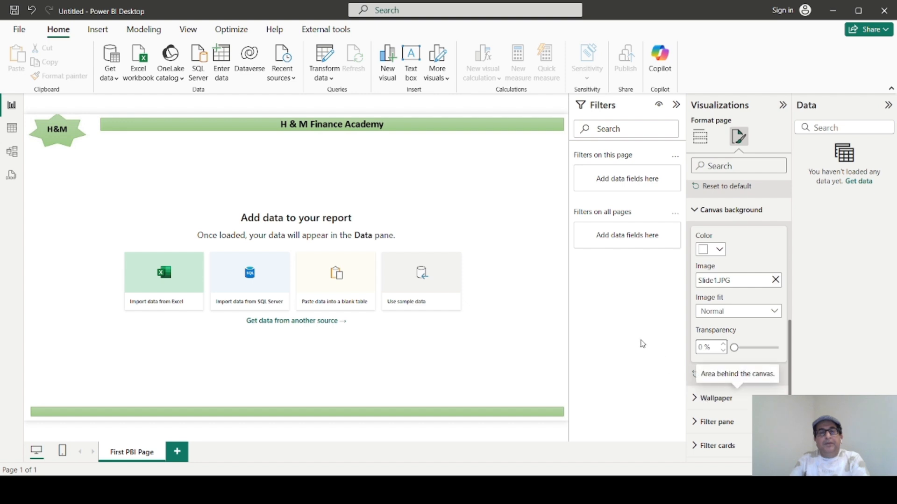
left_click(676, 104)
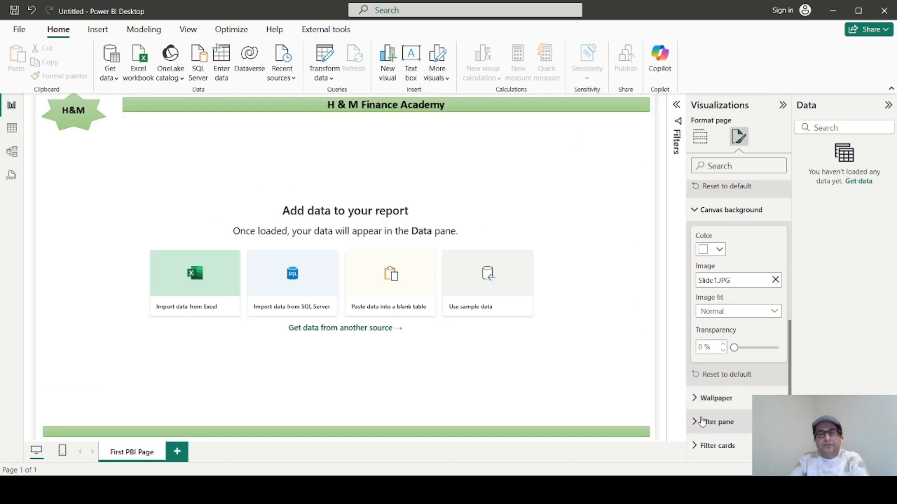
Try orange as the page's wallpaper color and set it back to white.
left_click(698, 400)
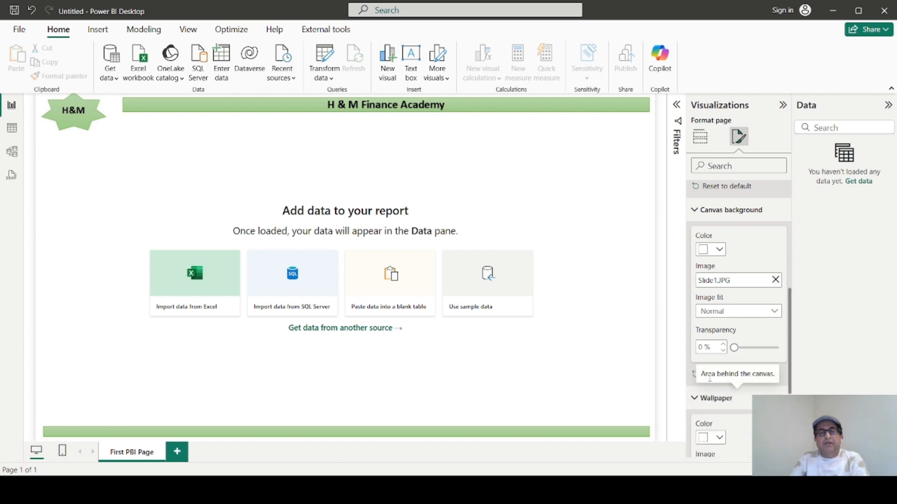
scroll(791, 392, "down", 3)
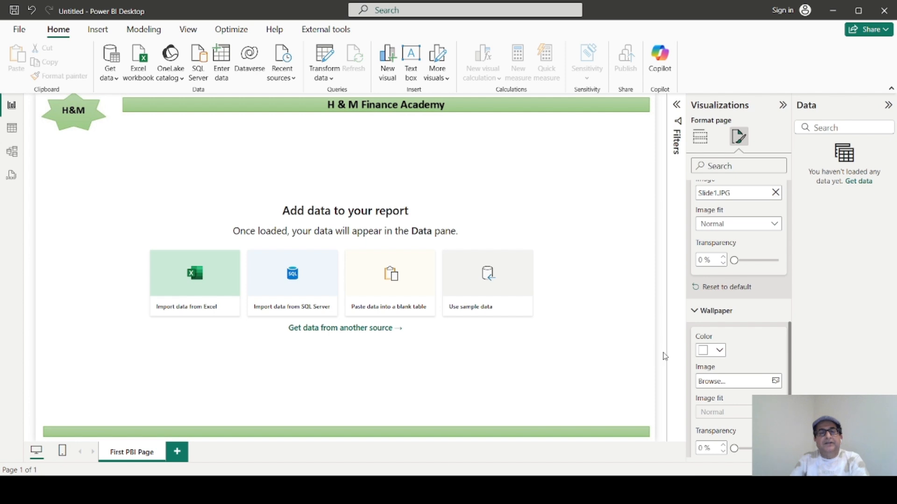
left_click(719, 351)
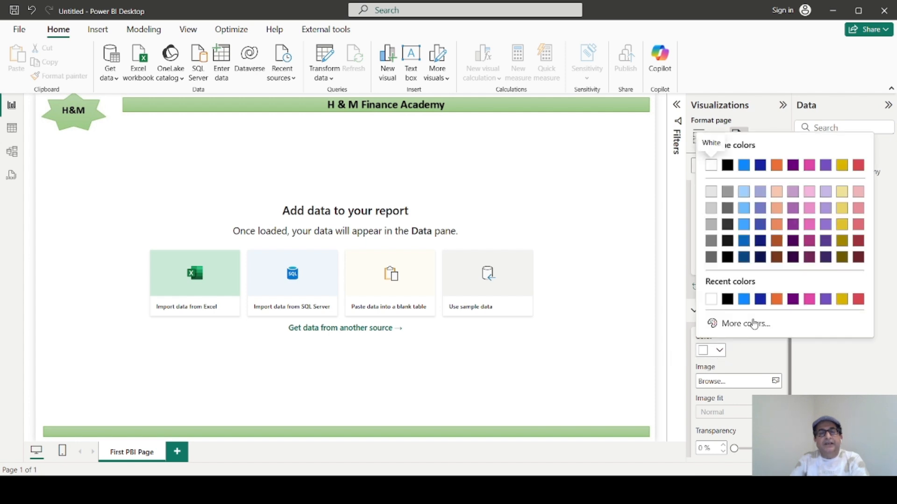
left_click(777, 304)
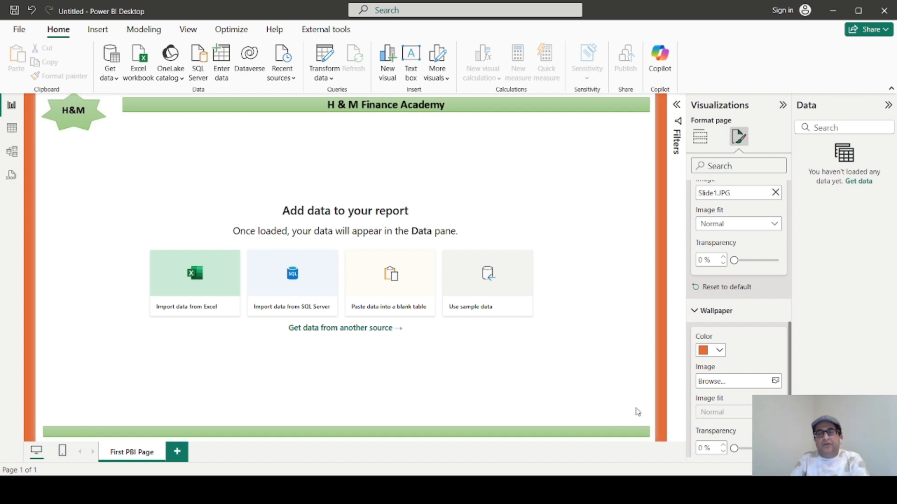
left_click(720, 352)
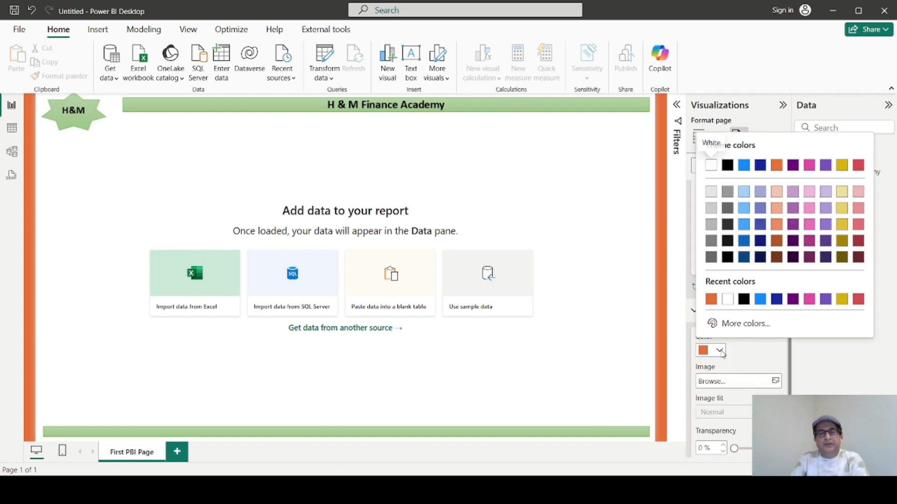
left_click(711, 166)
Expand the Filters pane to look at its page and all-pages filter areas, and collapse it again.
scroll(734, 376, "down", 2)
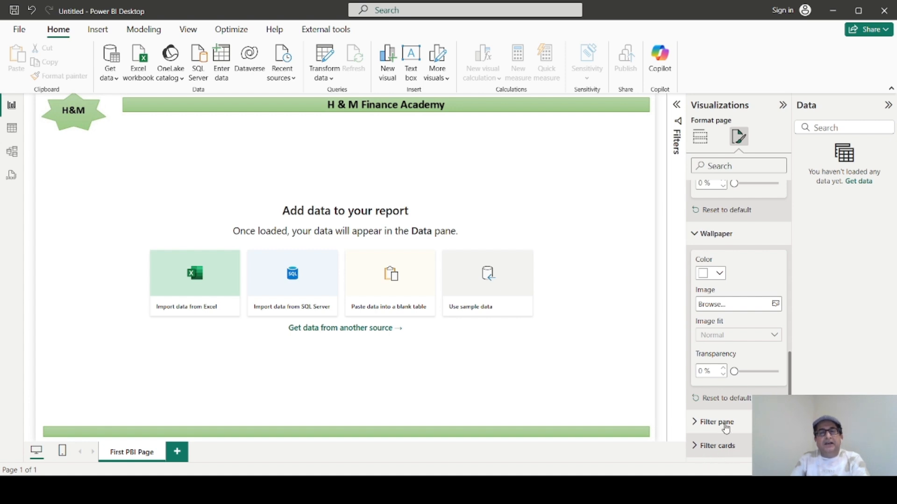
left_click(677, 105)
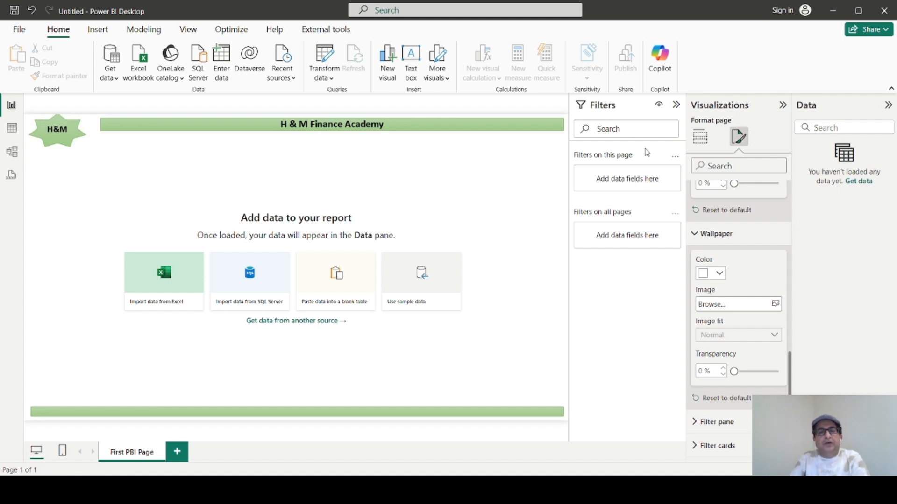
left_click(677, 107)
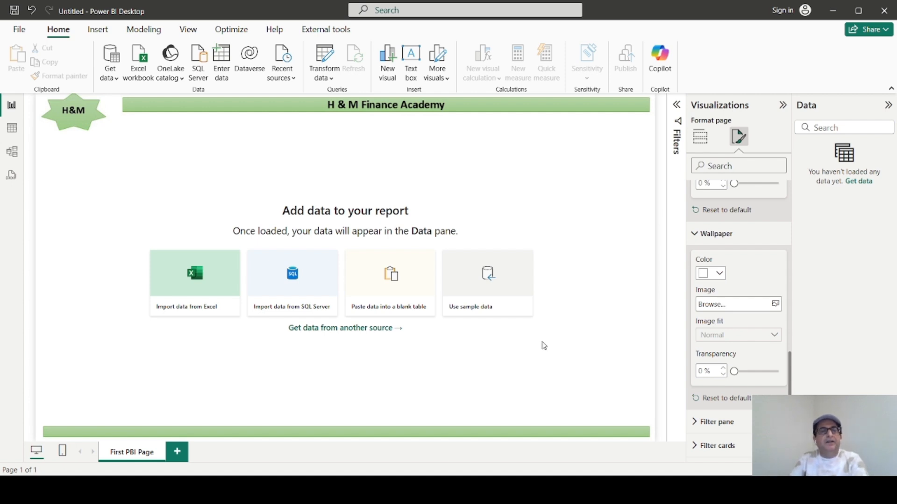
Load the sample data's financials table and expand it down to the levels of the Date Hierarchy.
left_click(481, 311)
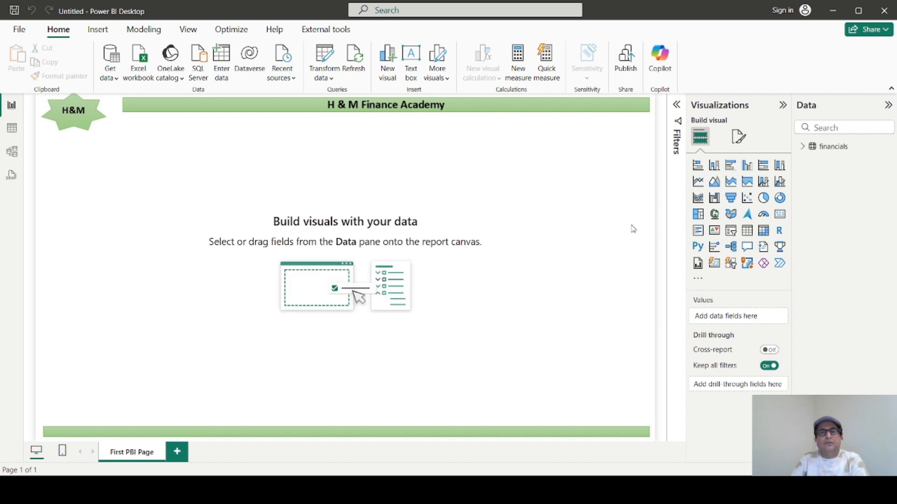
left_click(803, 148)
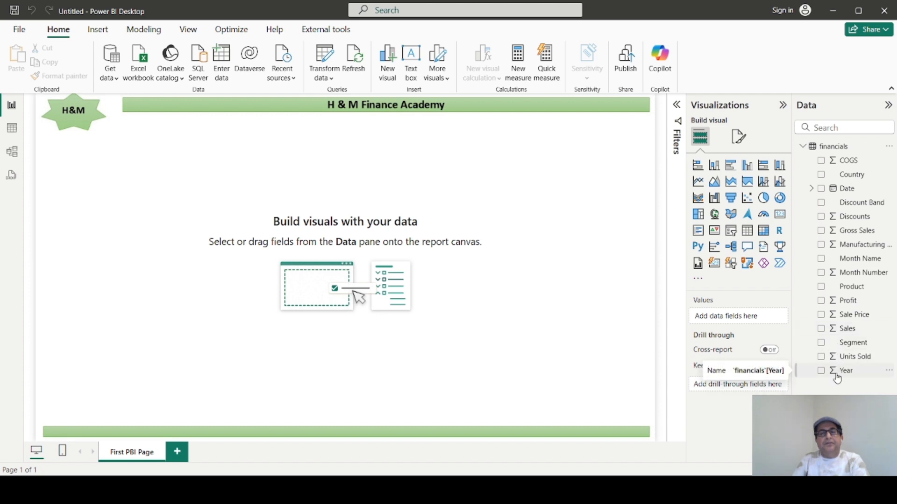
left_click(812, 189)
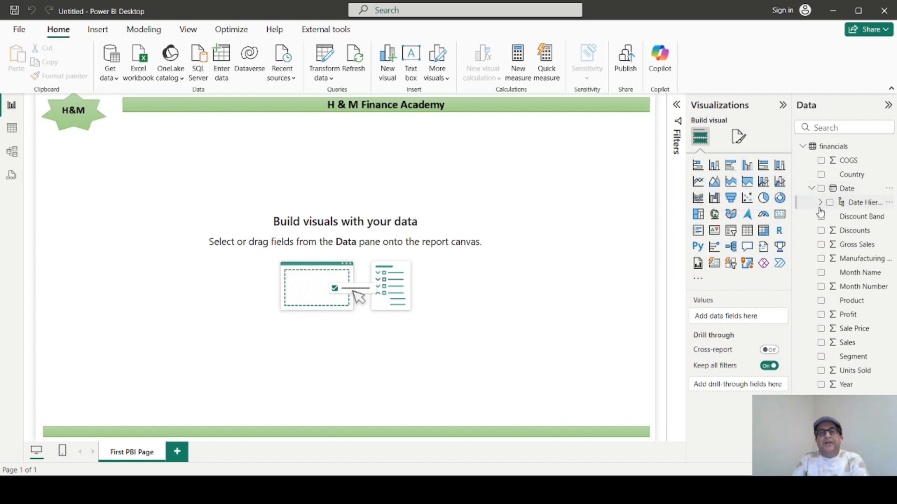
left_click(820, 202)
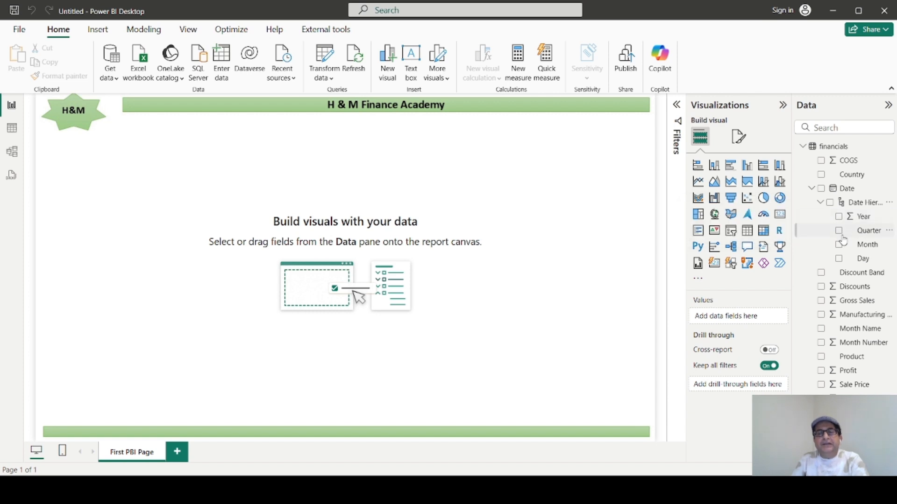
Collapse the Date field, and add the Sales field as a visual and clear it again to leave an empty placeholder.
left_click(812, 191)
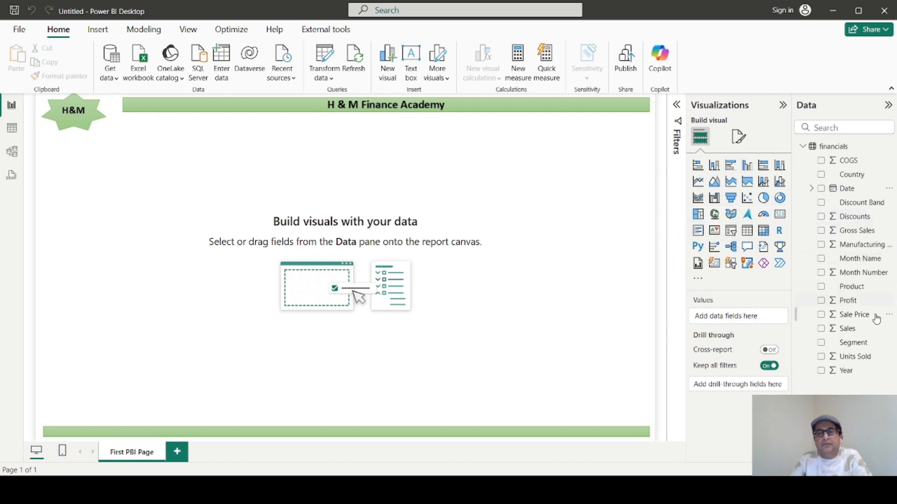
left_click(849, 329)
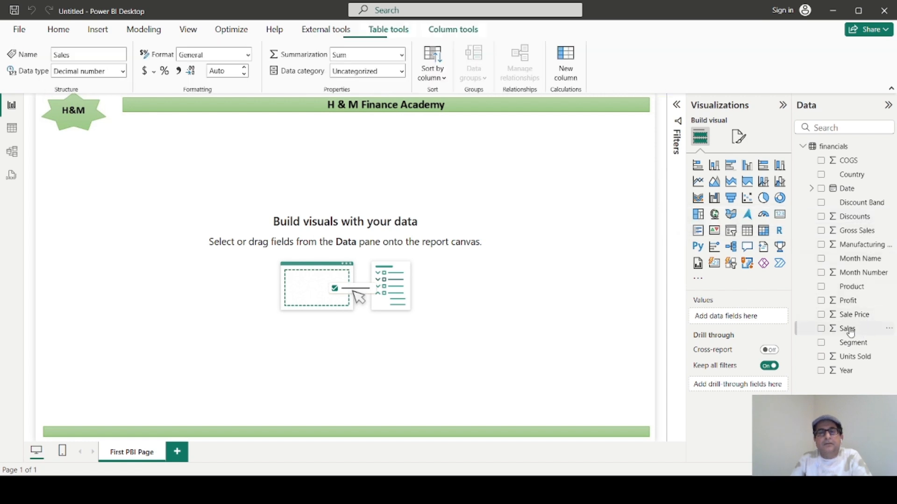
left_click(822, 330)
left_click(822, 330)
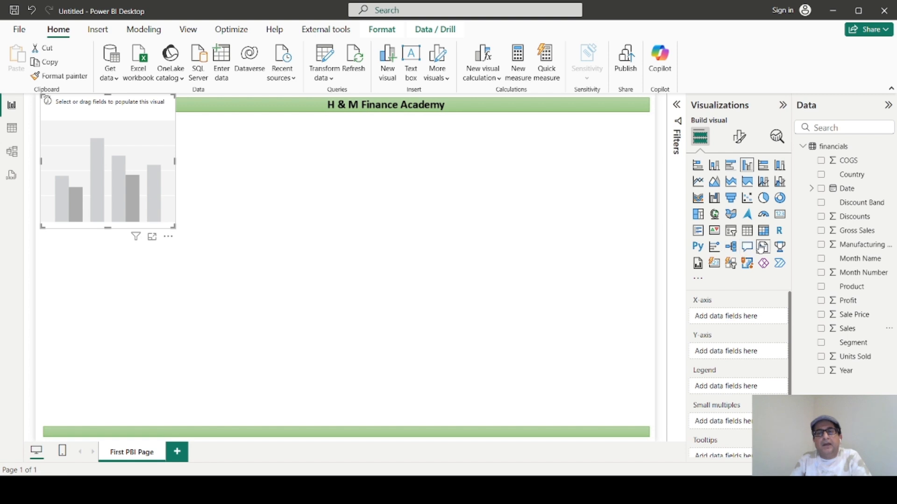
Turn the empty visual into a Card showing Sales, placed in the page's upper middle and made wider and shorter.
left_click(780, 215)
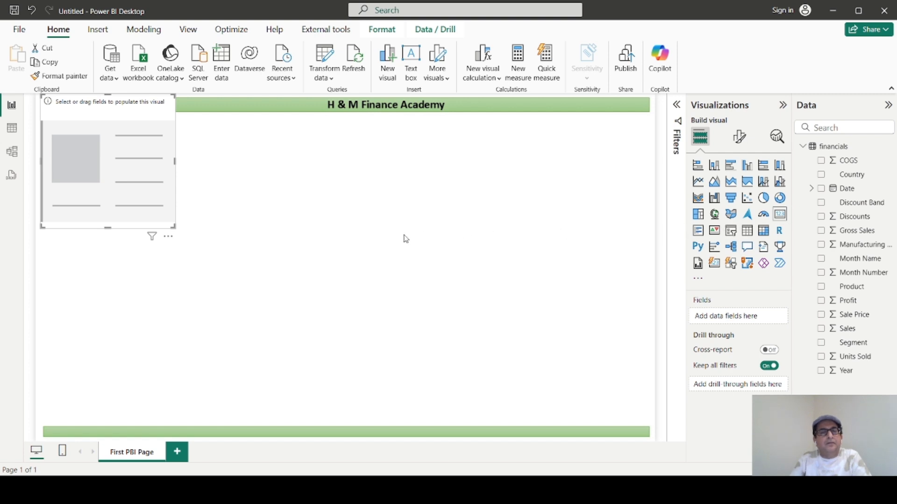
left_click_drag(146, 114, 387, 193)
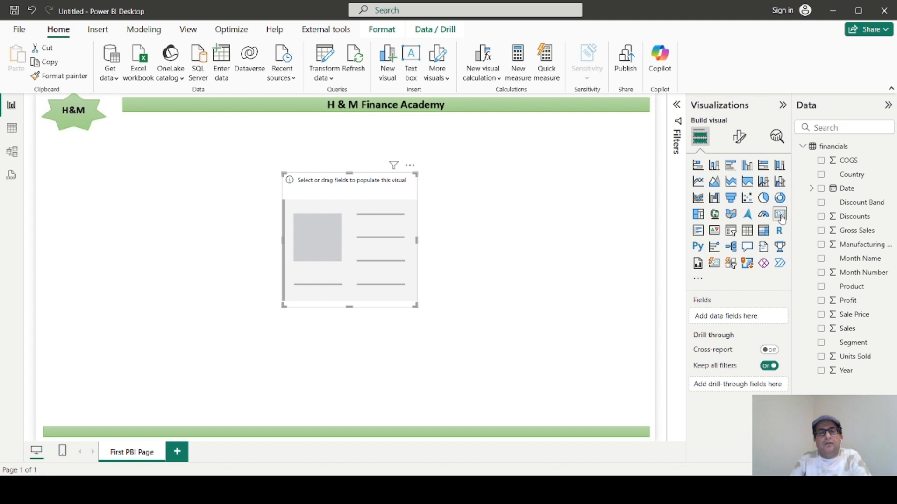
left_click(821, 330)
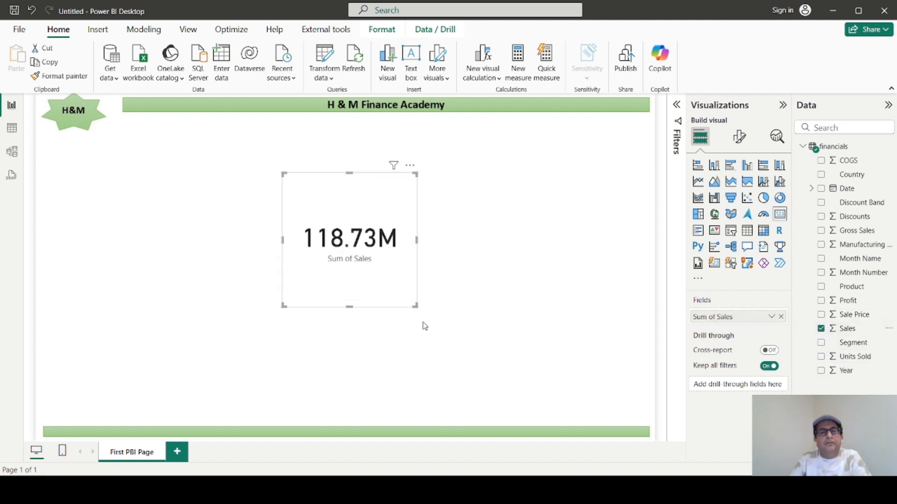
left_click_drag(414, 304, 447, 253)
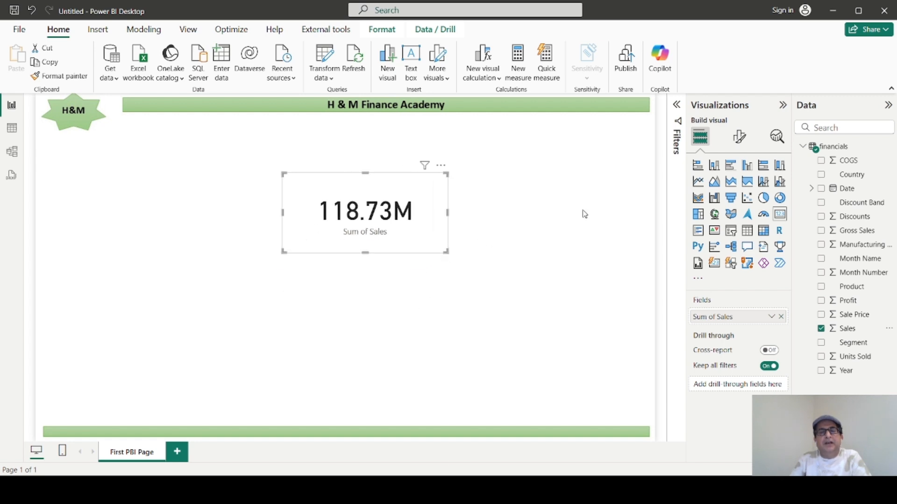
Look through the card's general and visual formatting options and turn off its category label.
left_click(740, 139)
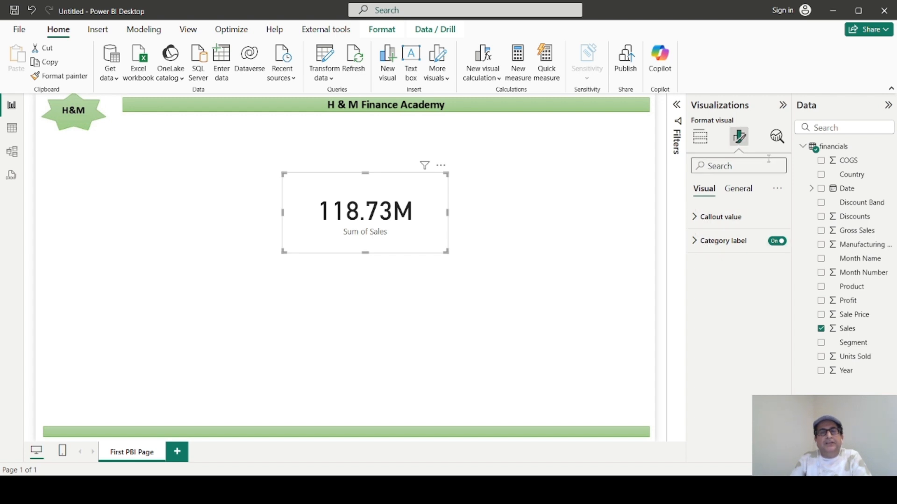
left_click(700, 136)
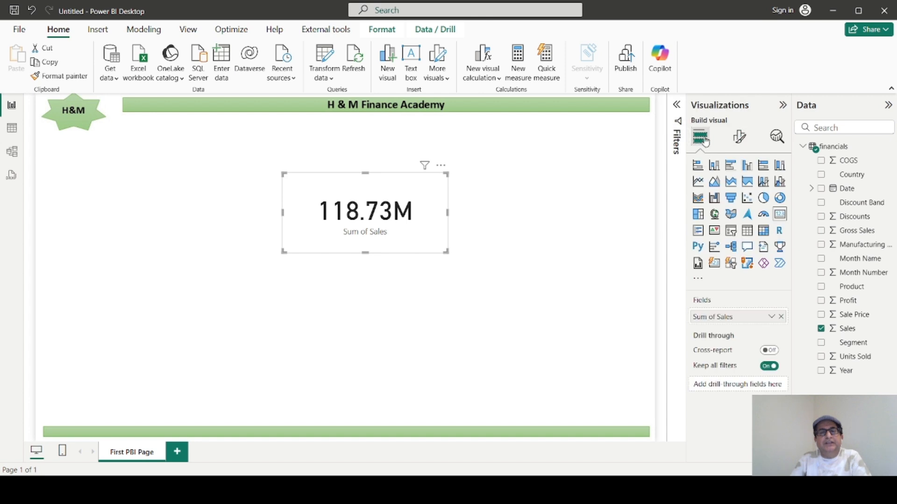
left_click(739, 139)
left_click(739, 191)
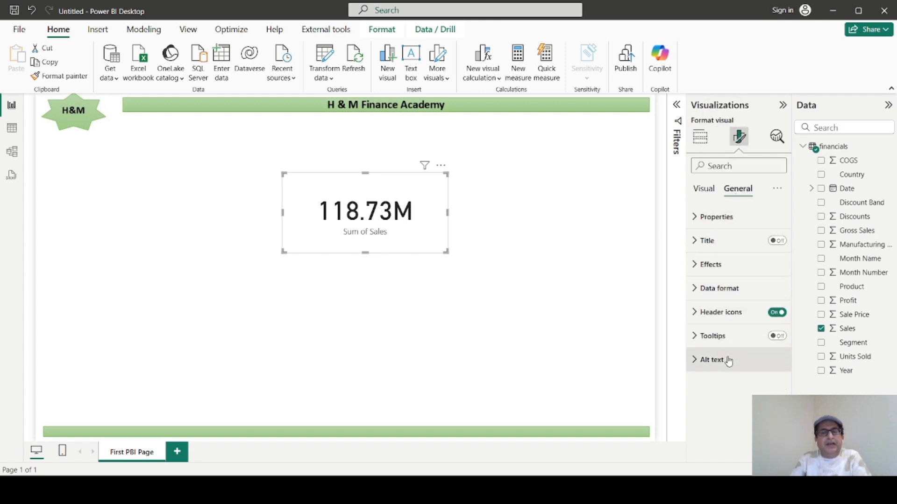
left_click(709, 194)
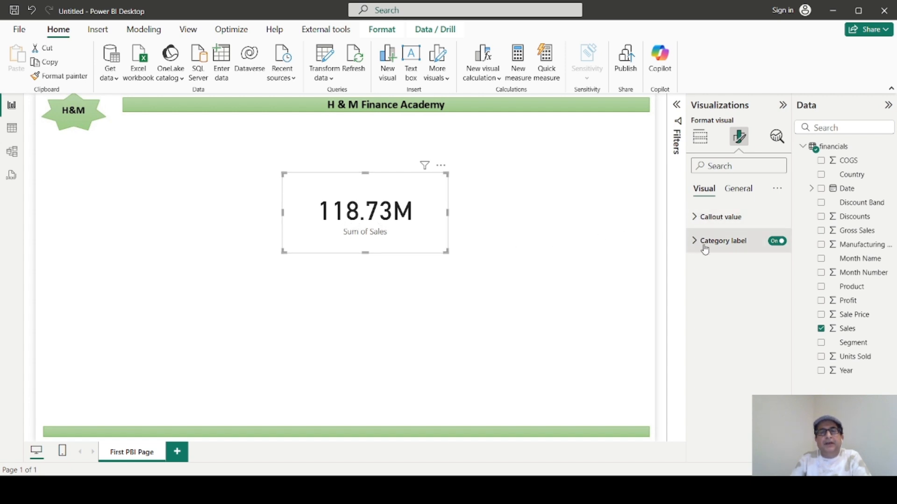
left_click(775, 242)
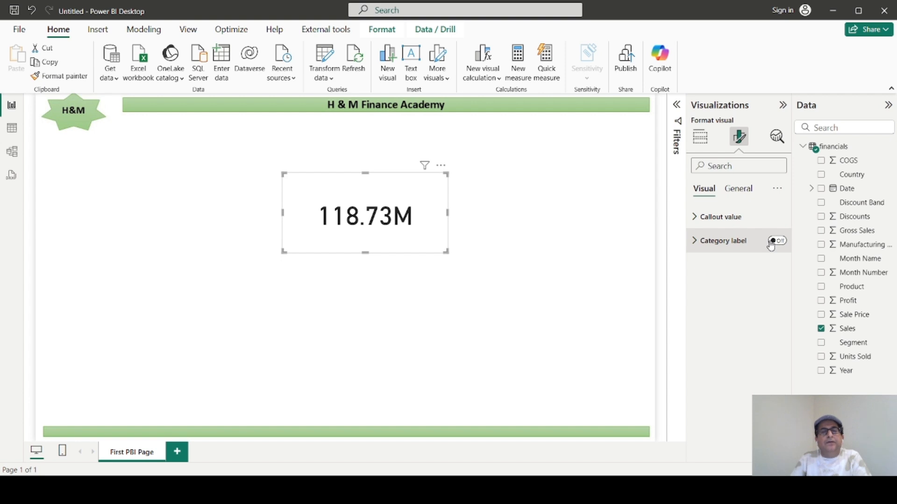
Turn on the card's title and set its text to "Gross Sale".
left_click(737, 191)
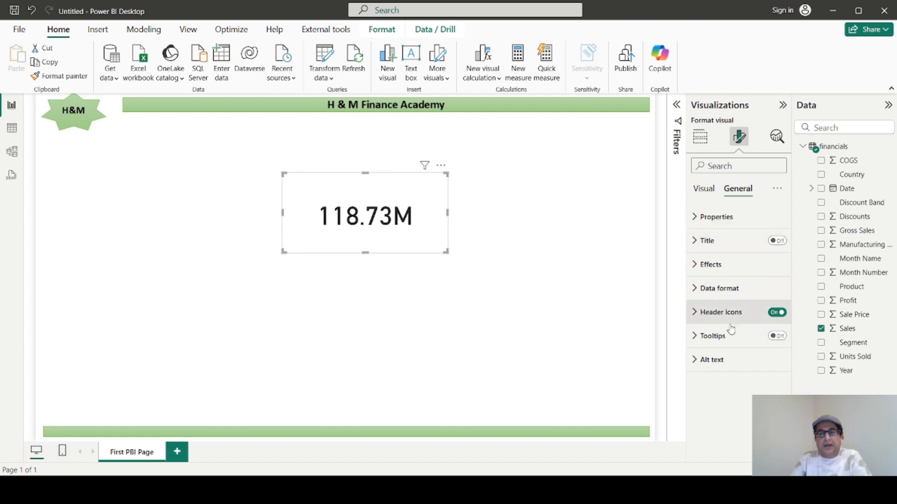
left_click(697, 242)
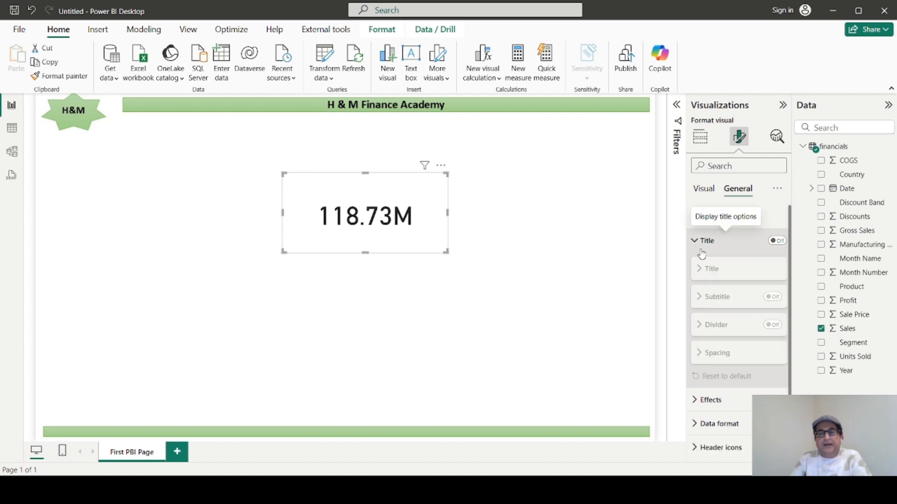
left_click(780, 242)
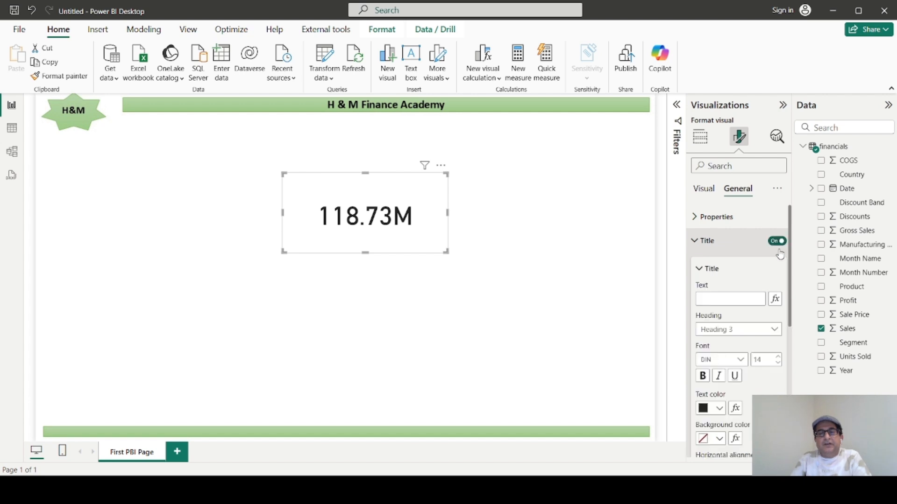
left_click(721, 297)
type("G")
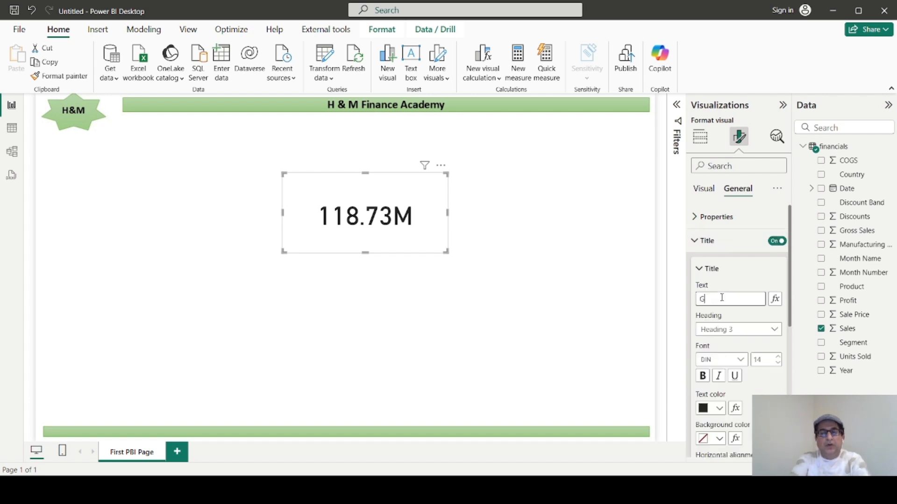
type("ross Sal")
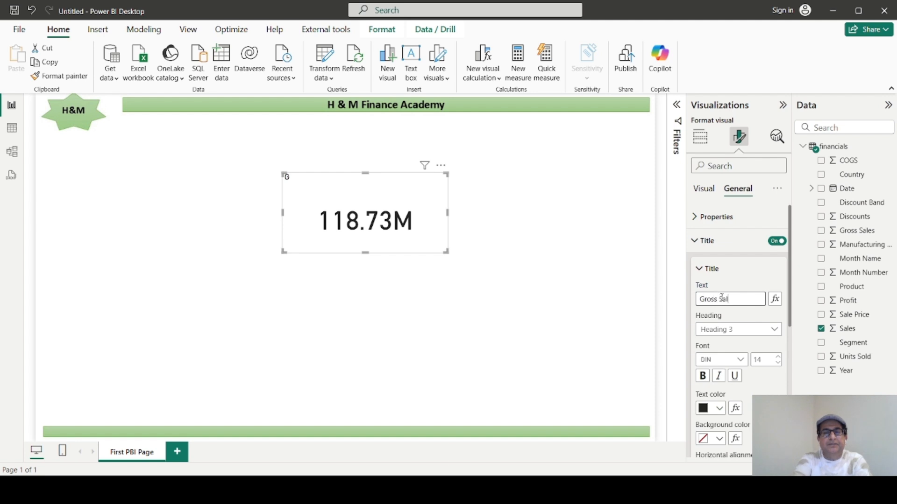
type("e")
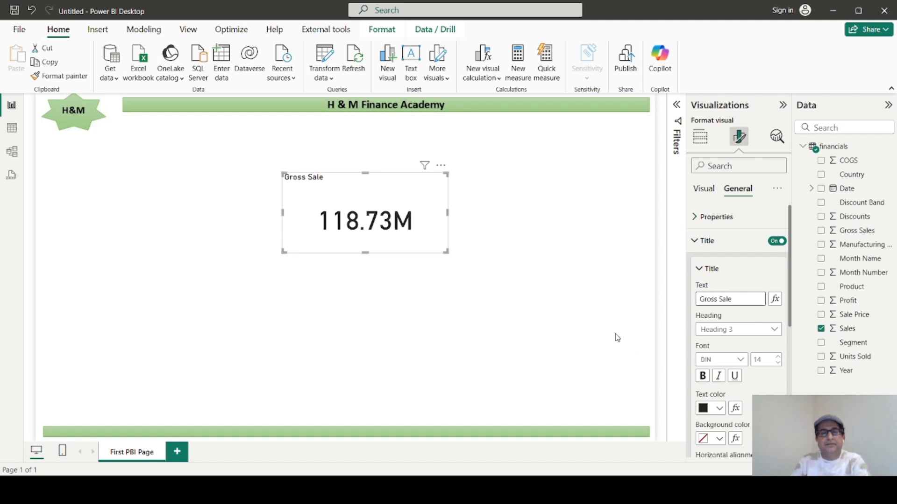
Look over the card's remaining title options and shrink the card to about 242 wide by 88 high.
scroll(730, 322, "down", 2)
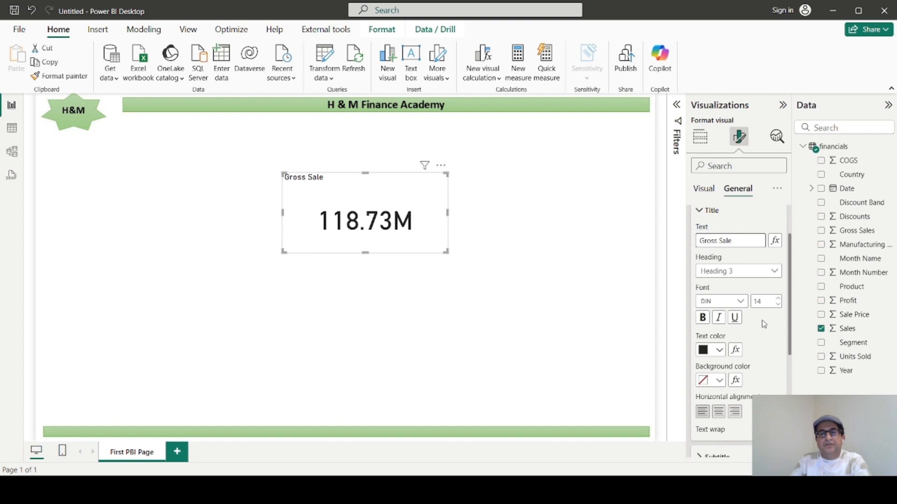
scroll(749, 324, "down", 4)
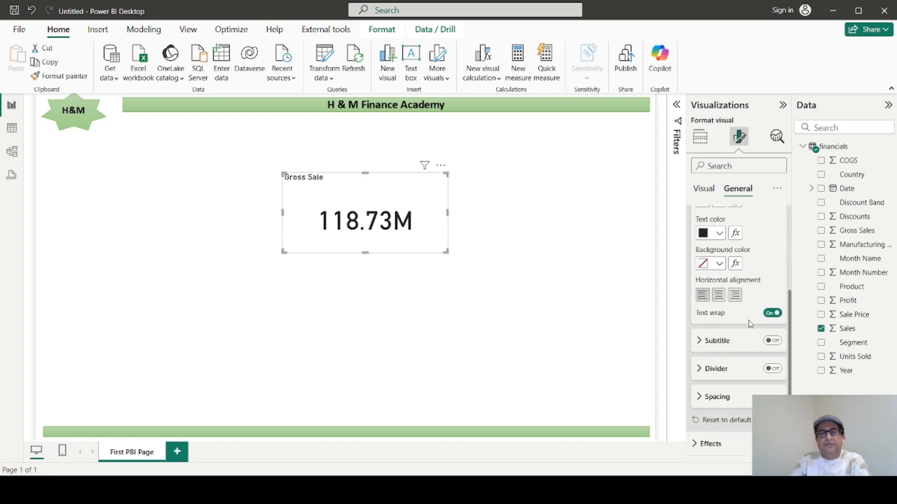
scroll(737, 343, "down", 3)
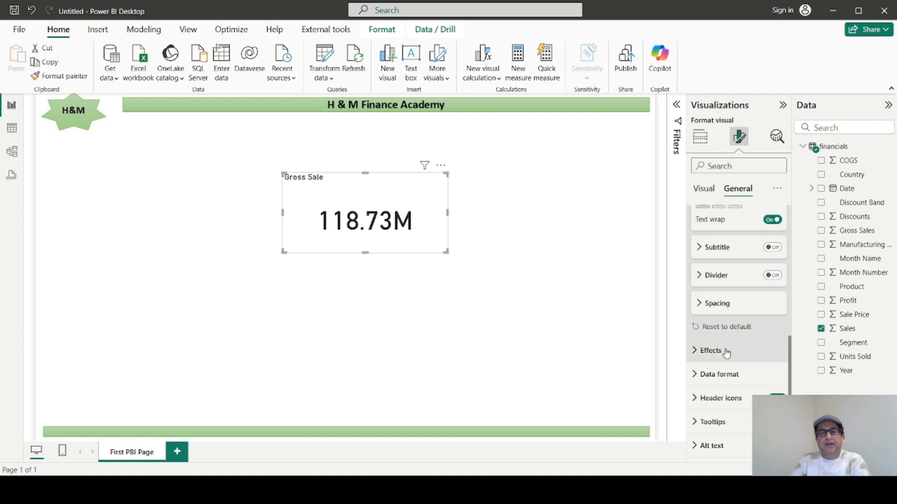
scroll(708, 366, "up", 8)
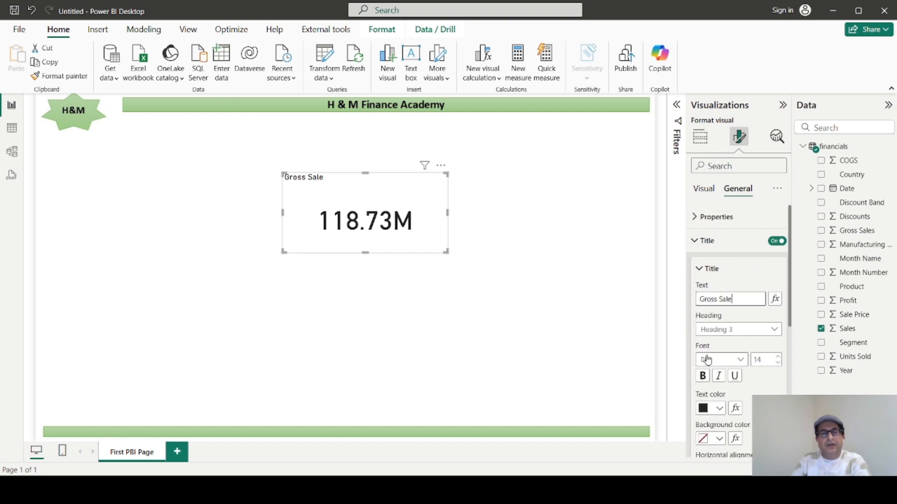
left_click(704, 192)
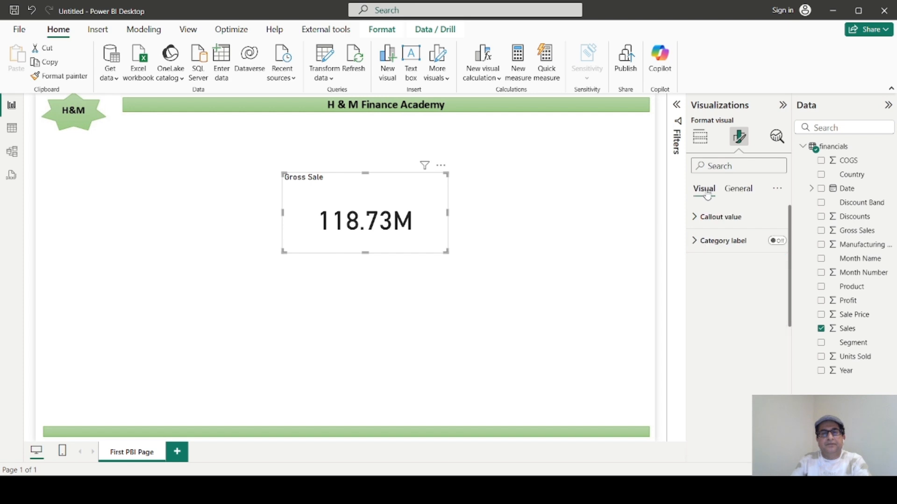
left_click_drag(446, 250, 400, 214)
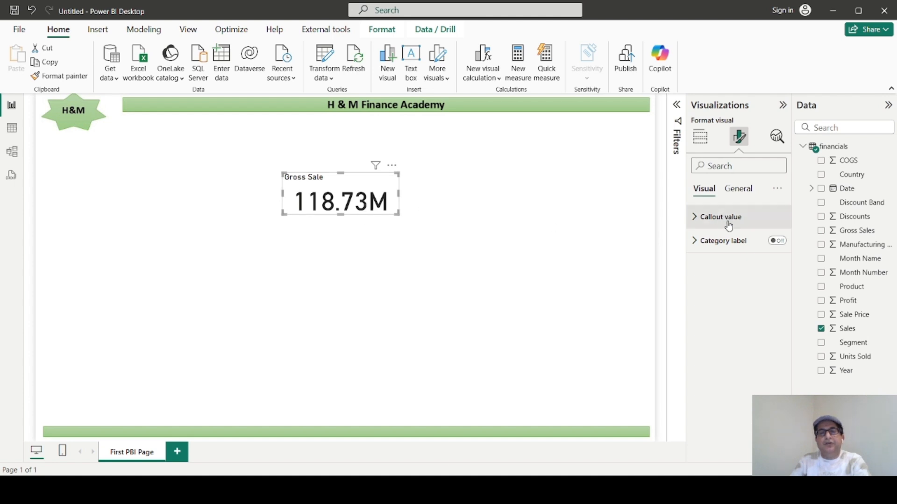
Examine the card's callout value, data format and size settings, and open its Effects settings.
left_click(696, 220)
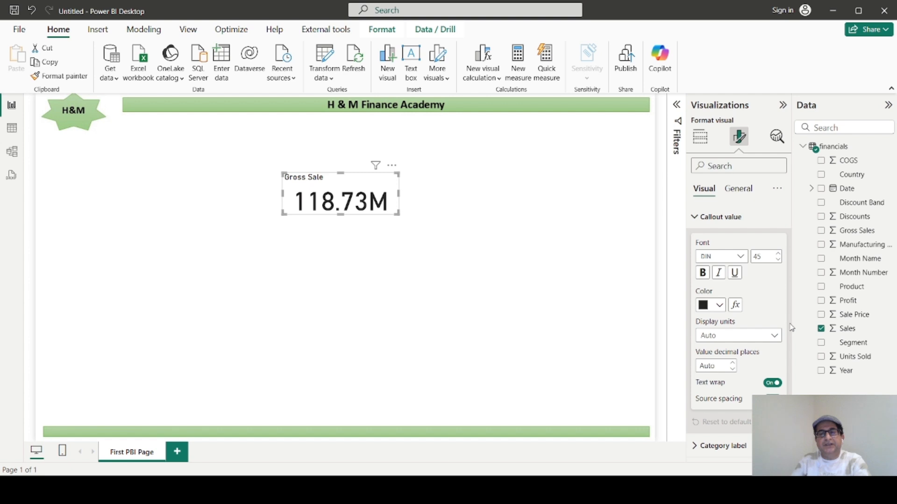
left_click(737, 189)
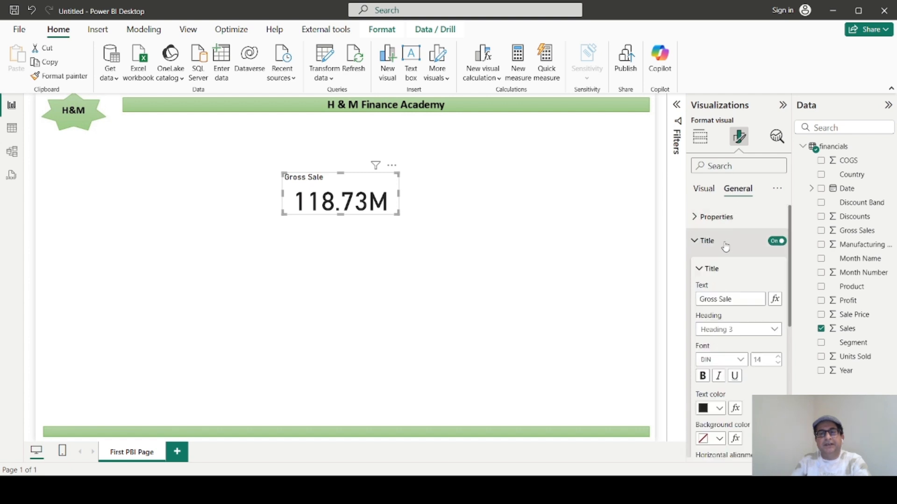
left_click(695, 241)
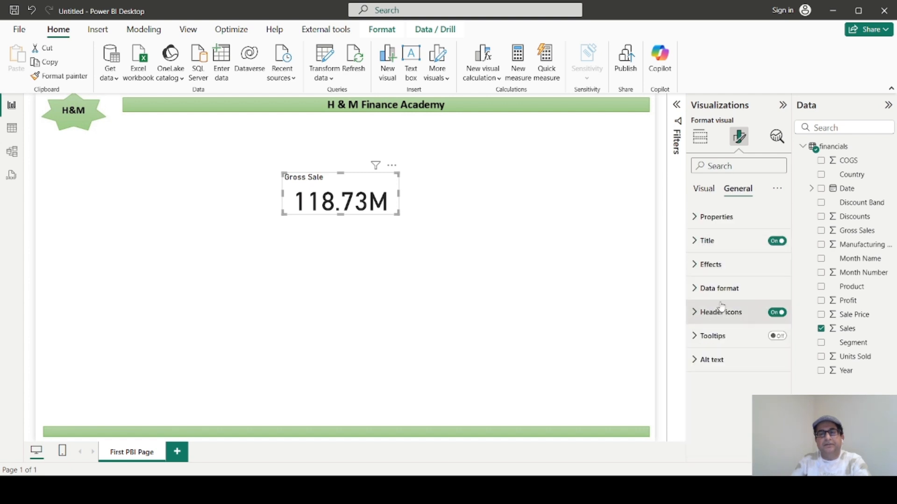
left_click(694, 290)
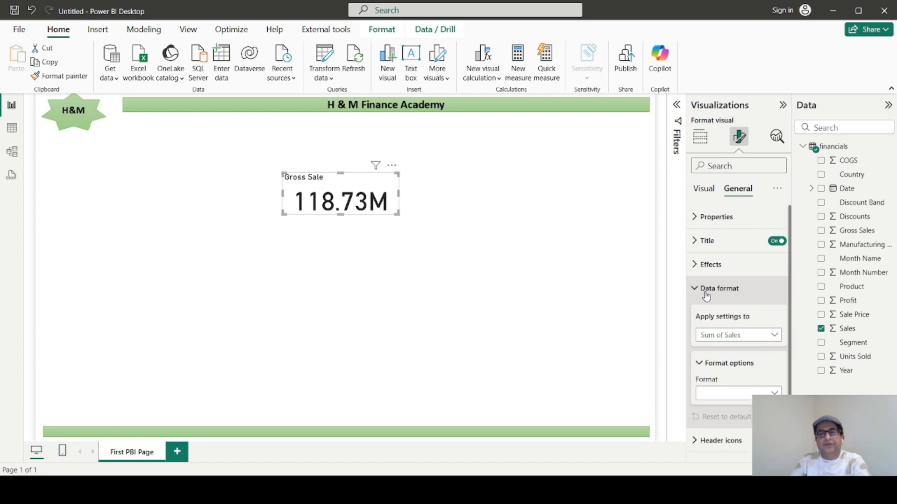
scroll(708, 304, "down", 1)
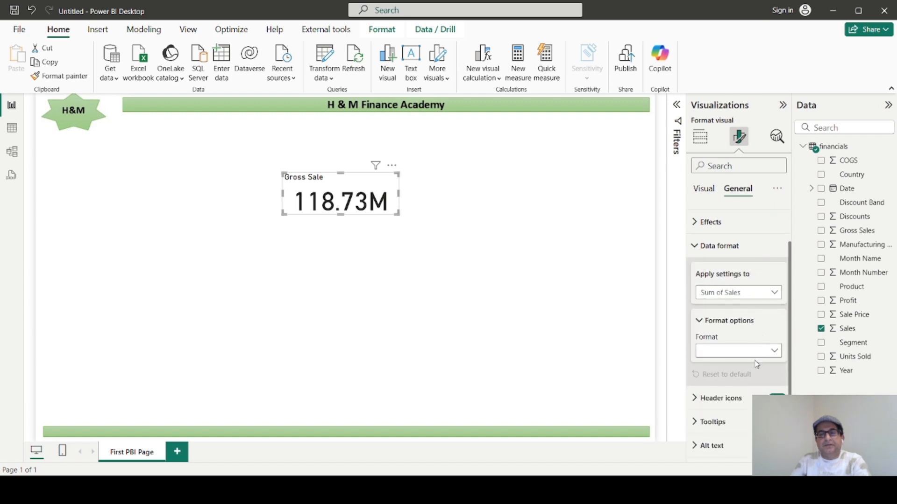
scroll(703, 326, "up", 2)
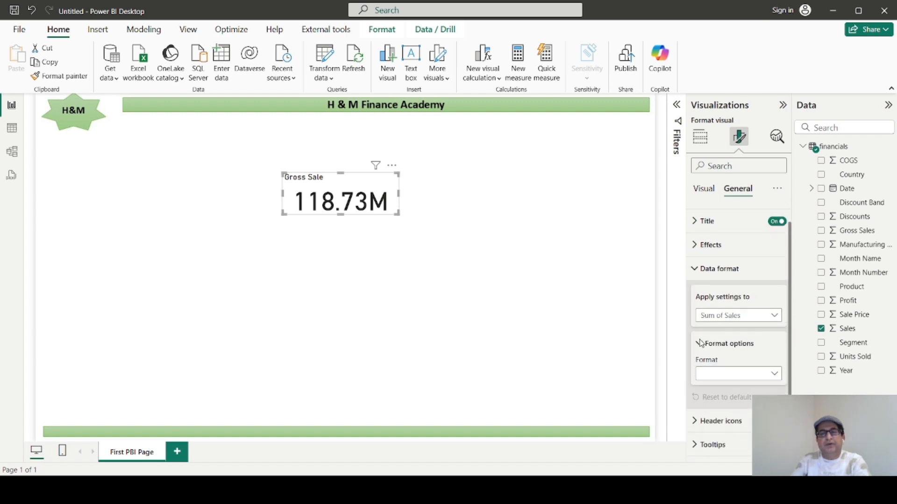
left_click(694, 217)
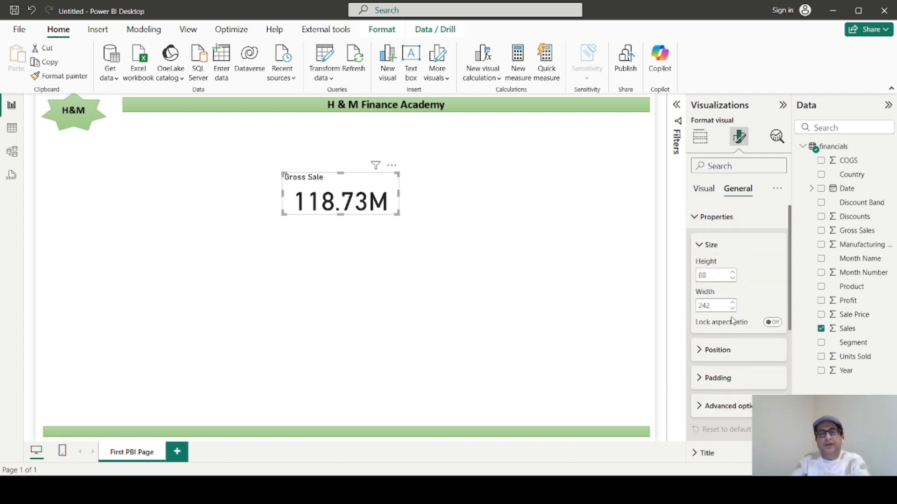
scroll(729, 327, "down", 3)
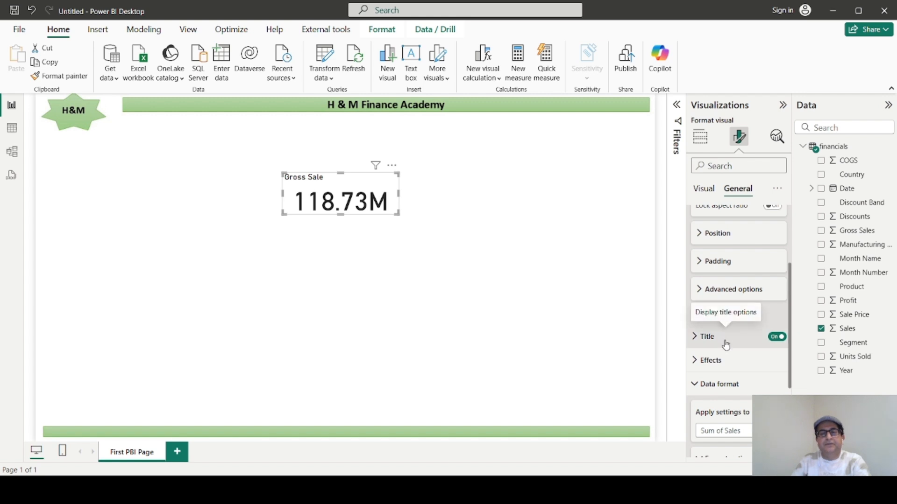
scroll(726, 345, "down", 2)
scroll(723, 352, "down", 2)
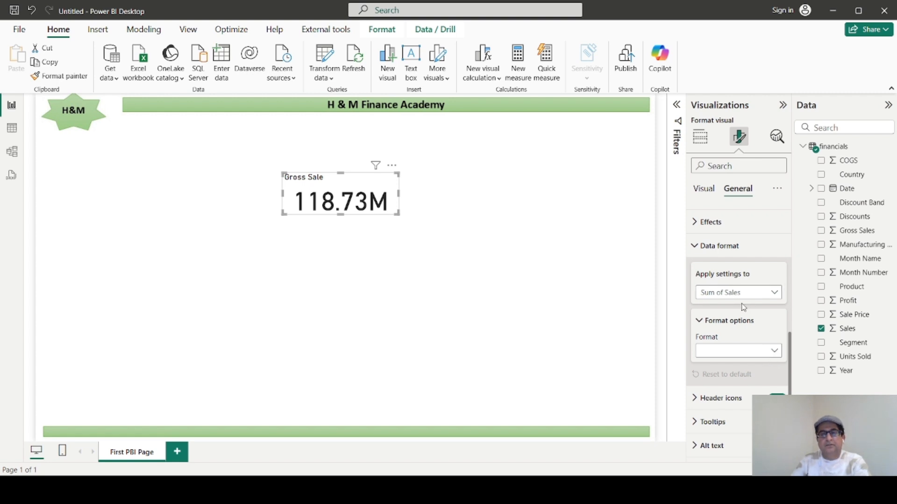
left_click(696, 246)
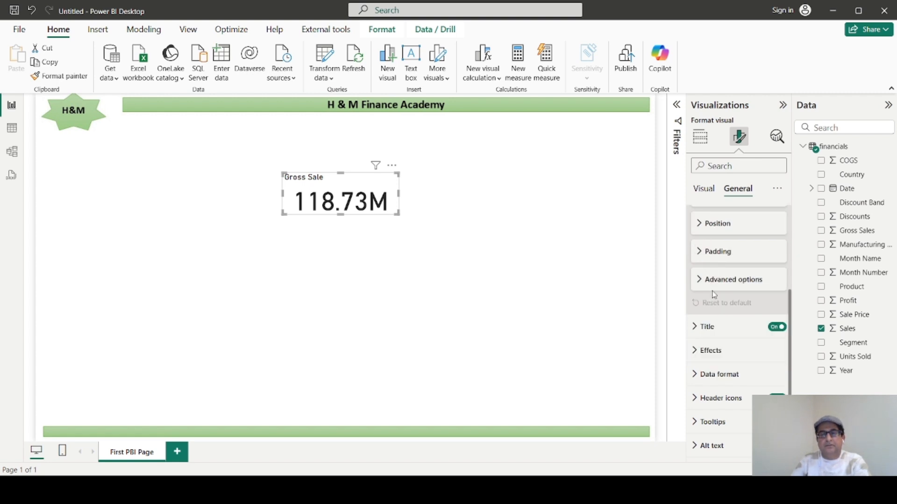
left_click(695, 355)
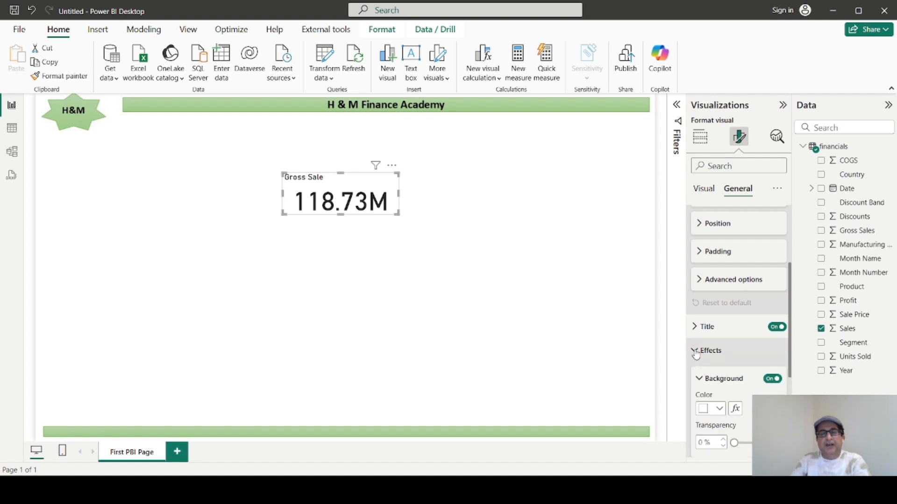
Examine the card's background, border and shadow effects, and review its callout value and general property settings.
scroll(707, 355, "down", 3)
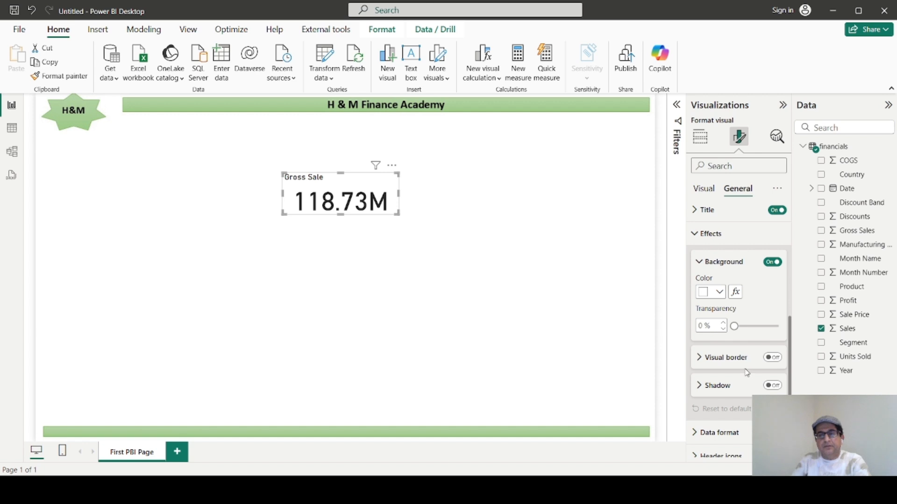
scroll(747, 372, "up", 2)
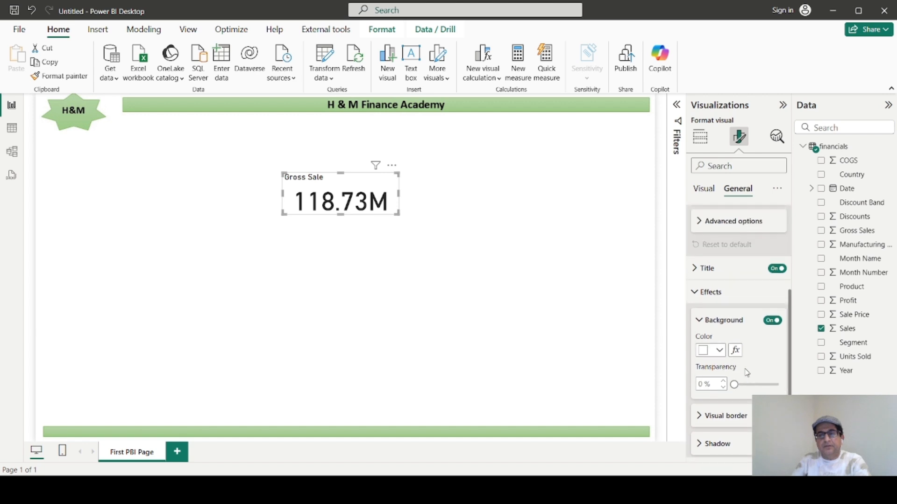
left_click(698, 295)
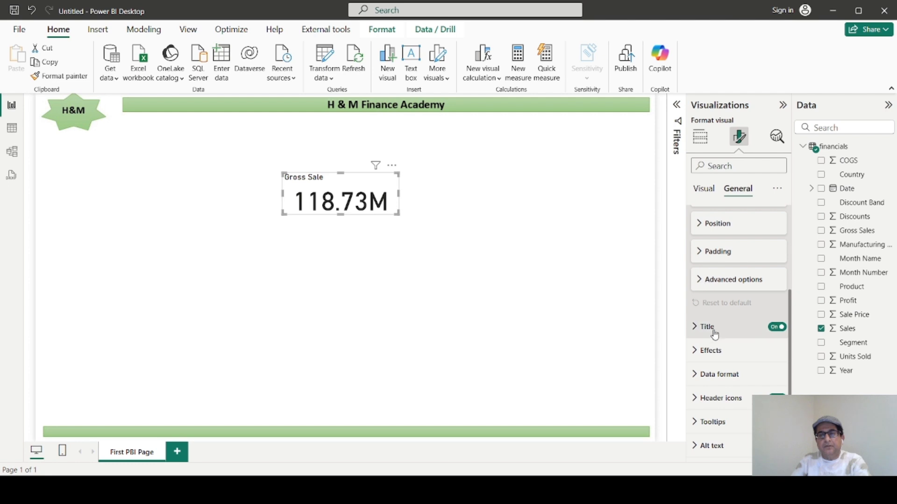
left_click(692, 354)
scroll(727, 380, "down", 3)
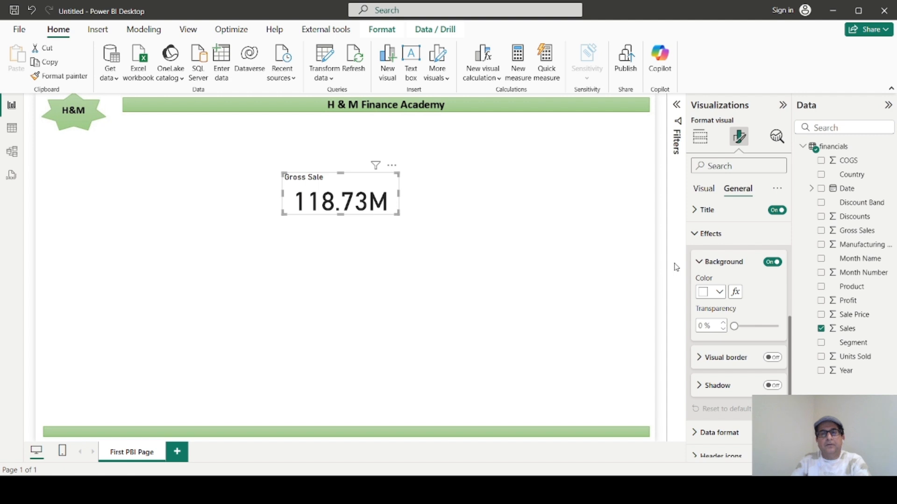
left_click(706, 191)
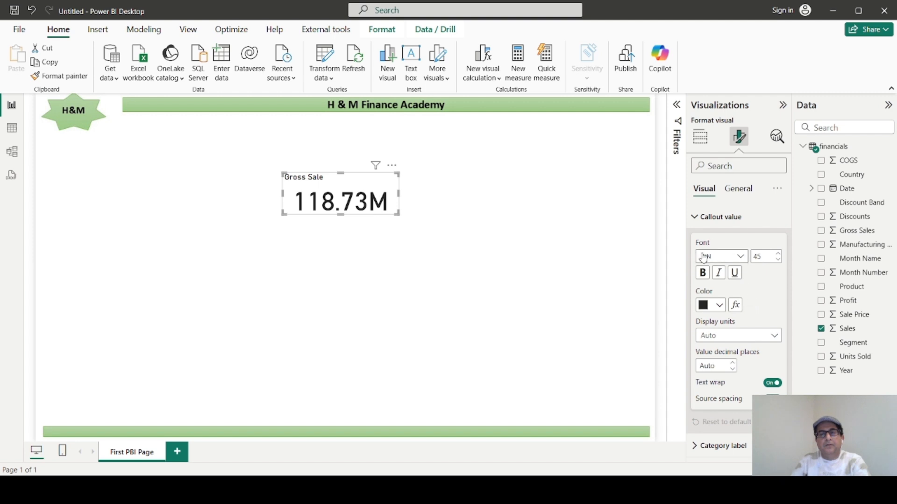
left_click(700, 222)
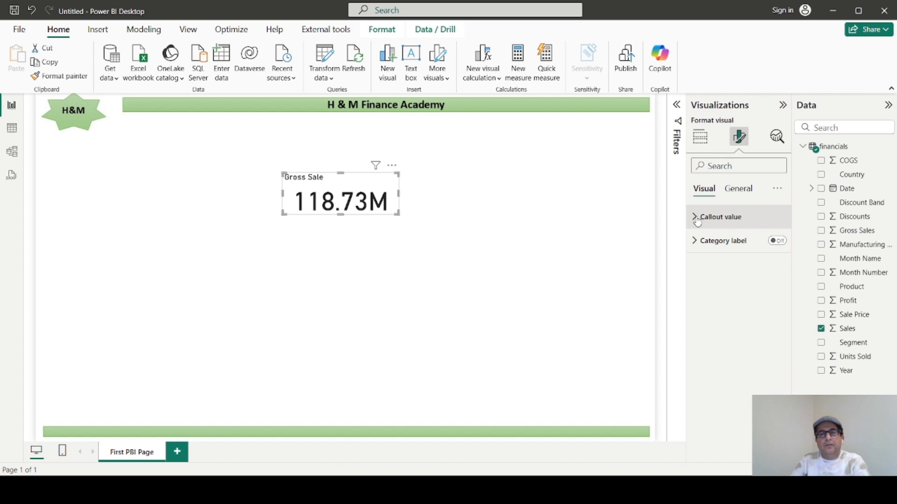
left_click(702, 226)
left_click(734, 196)
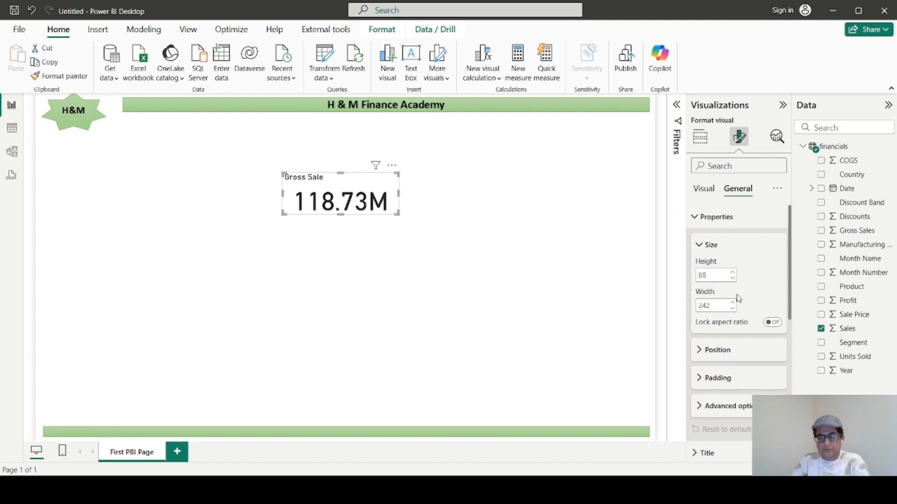
scroll(738, 297, "down", 3)
scroll(739, 325, "down", 2)
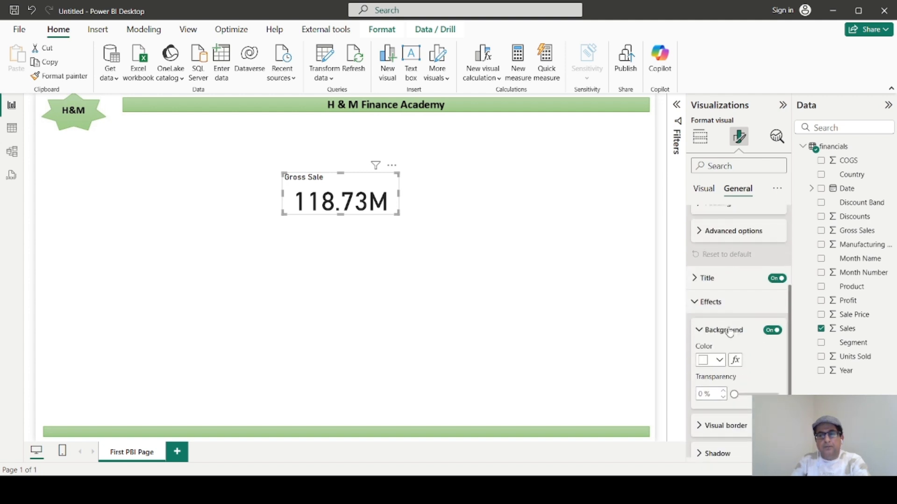
left_click(697, 303)
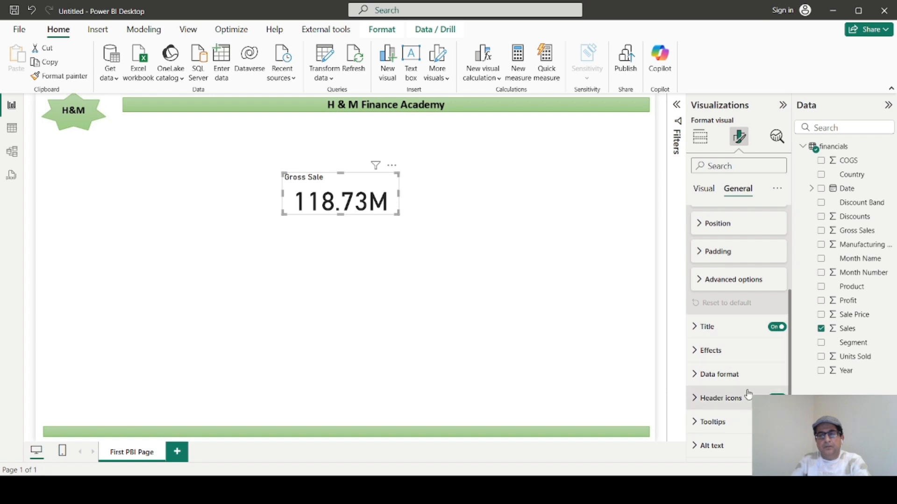
scroll(726, 384, "up", 5)
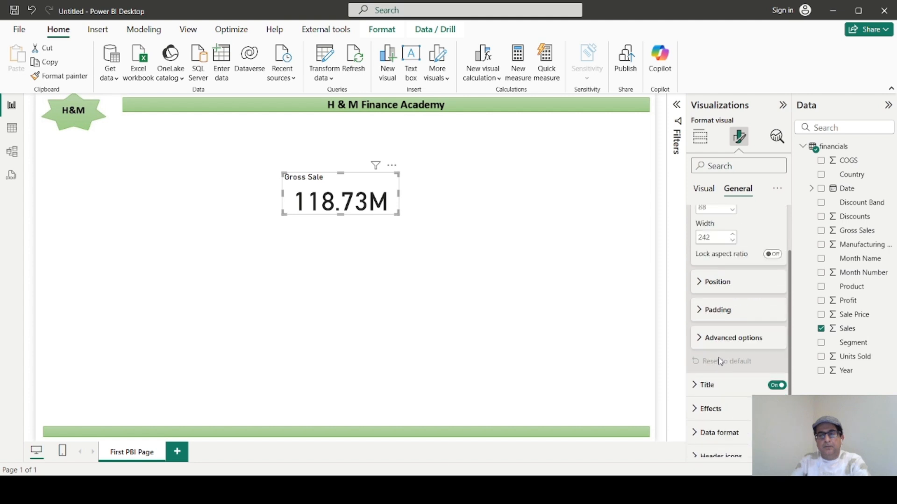
scroll(720, 361, "down", 5)
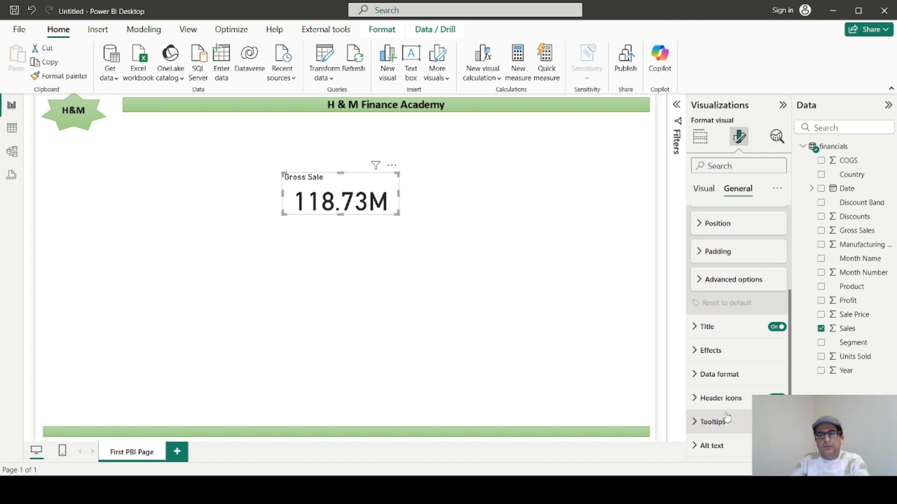
Turn off the card's background effect and make the card slightly narrower and taller.
left_click(698, 354)
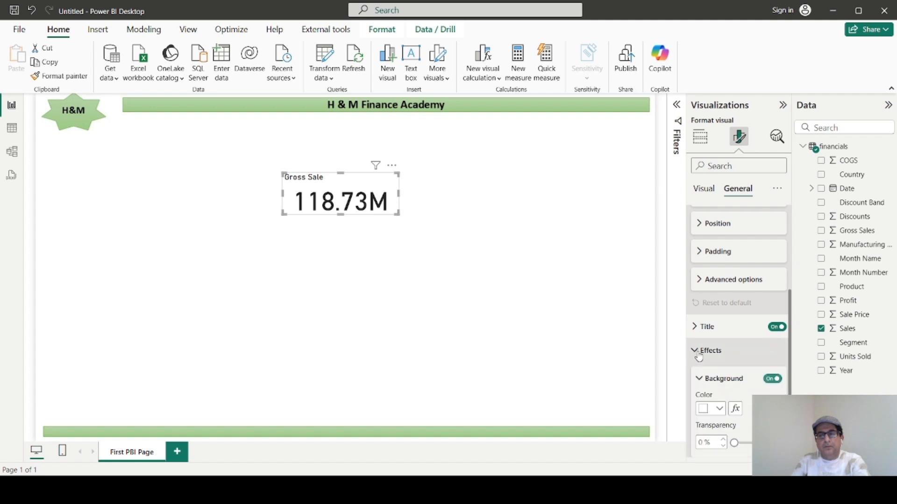
left_click(768, 381)
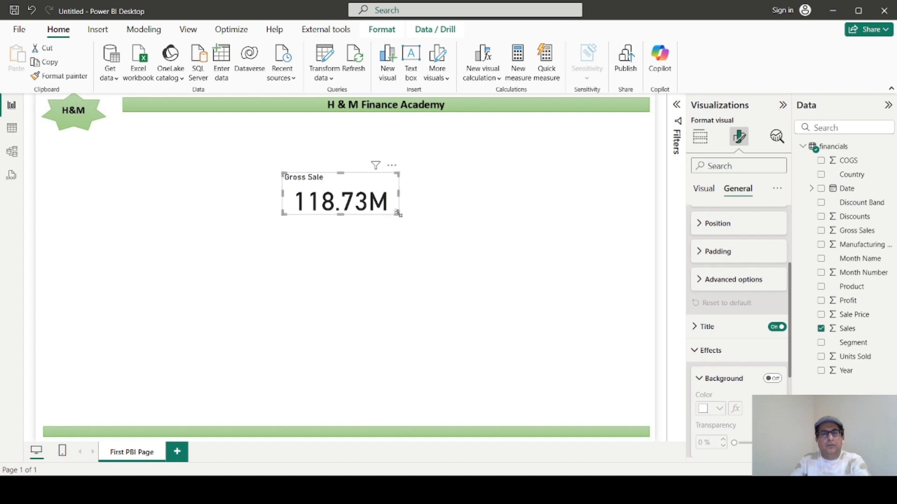
mouse_move(398, 214)
left_mouse_down()
mouse_move(376, 217)
mouse_move(389, 221)
left_mouse_up()
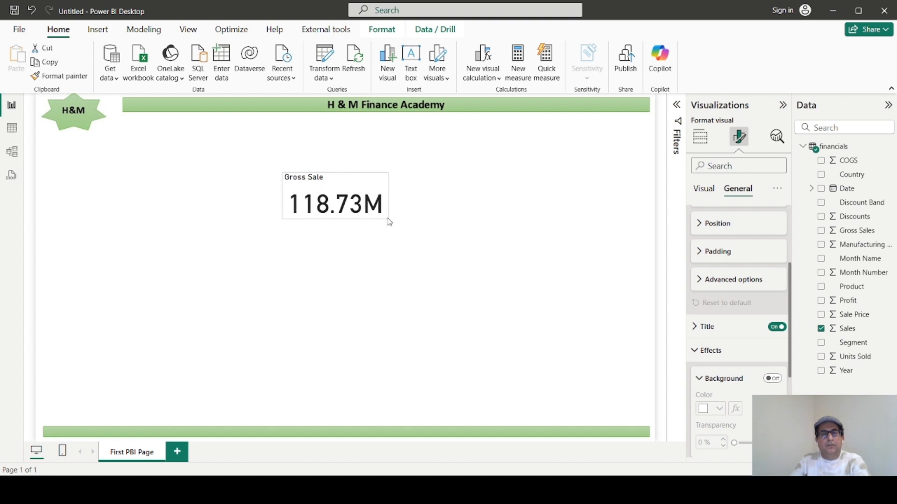
Set the font size of the card's callout value to 20.
left_click(703, 190)
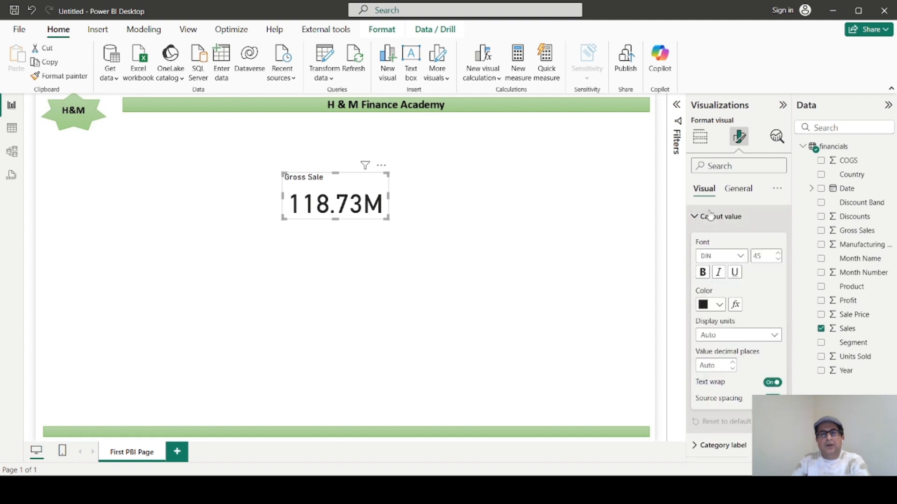
left_click(777, 260)
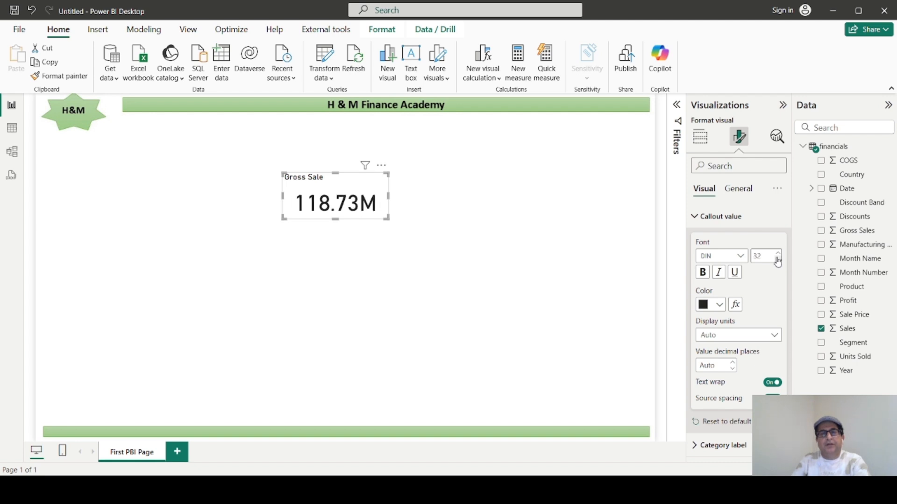
left_click(778, 261)
left_click(777, 261)
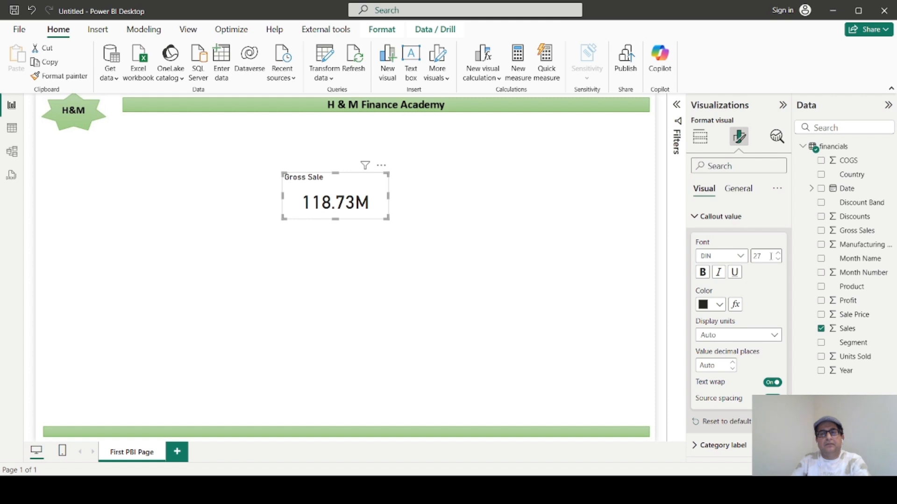
double_click(773, 254)
type("2")
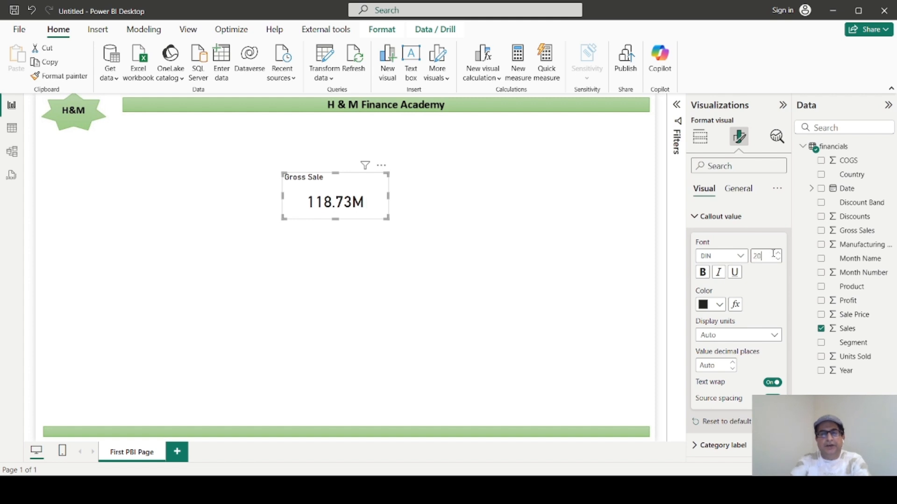
type("0")
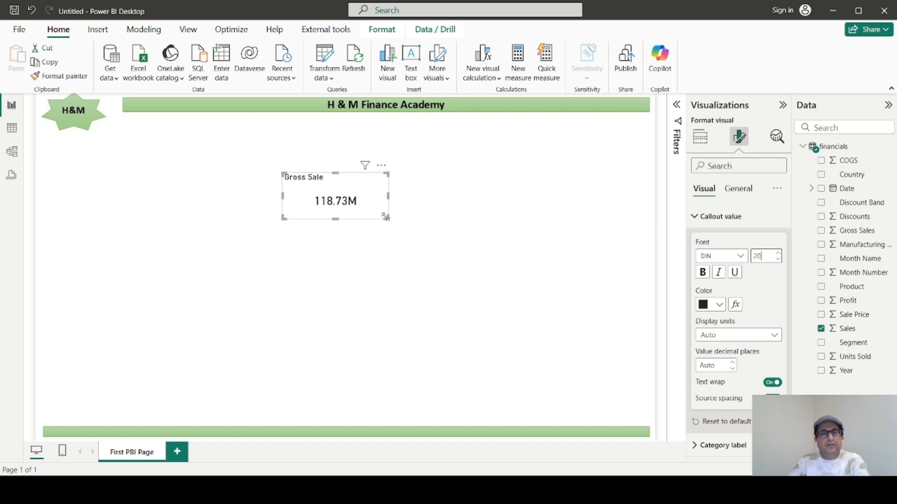
Shrink the card closely around its title and value and place it at the left end of the green header banner.
left_click_drag(386, 218, 355, 207)
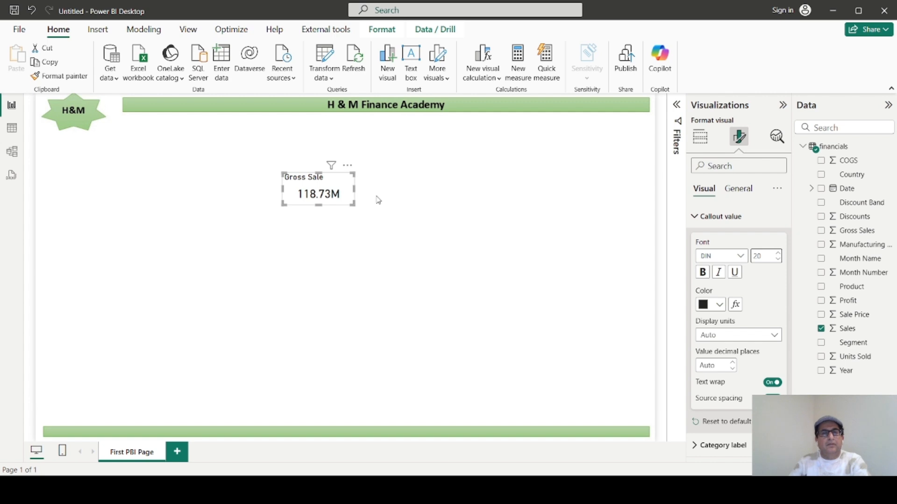
left_click_drag(329, 177, 170, 105)
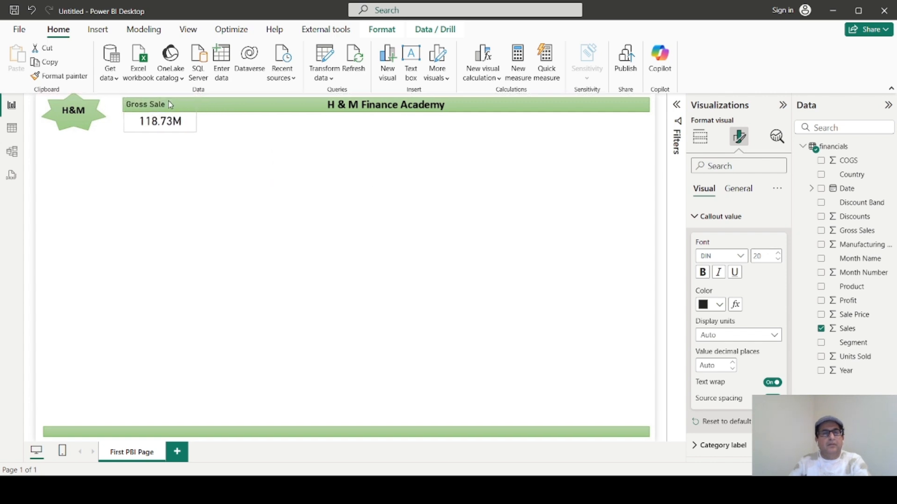
left_click(238, 200)
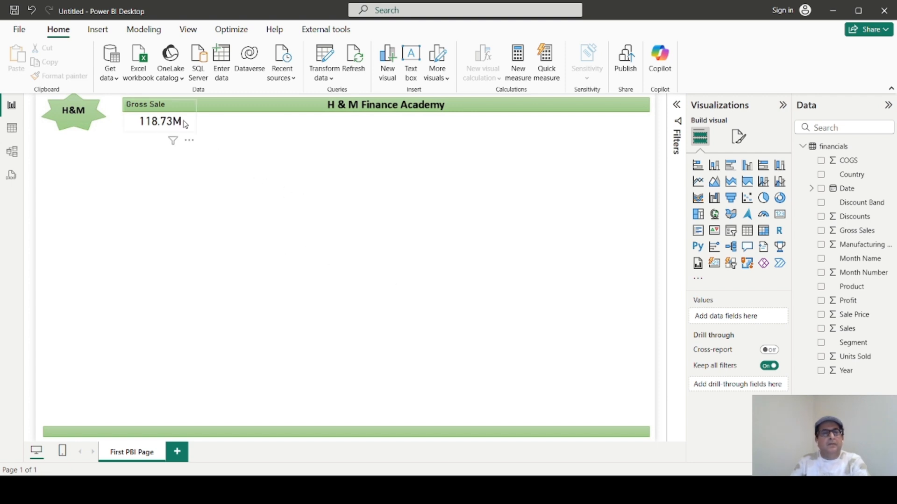
Copy the Gross Sale card and place the duplicate directly to the right of the original on the header banner.
left_click(194, 130)
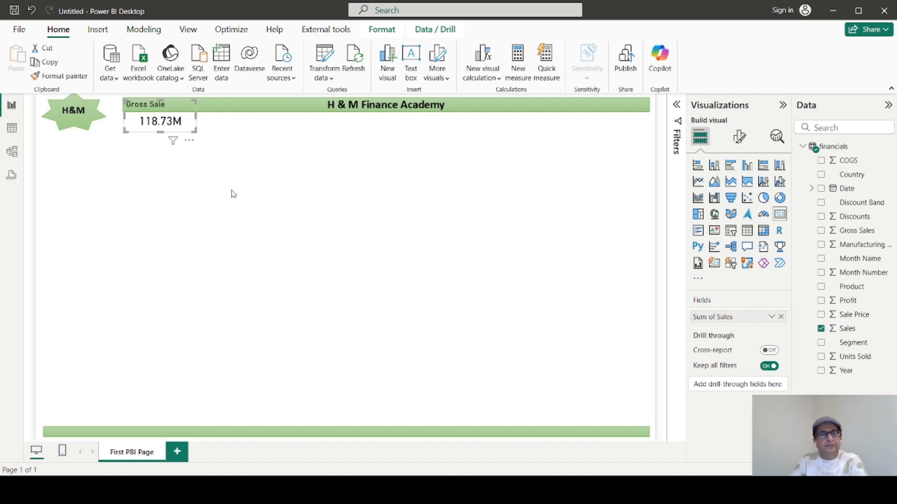
right_click(189, 130)
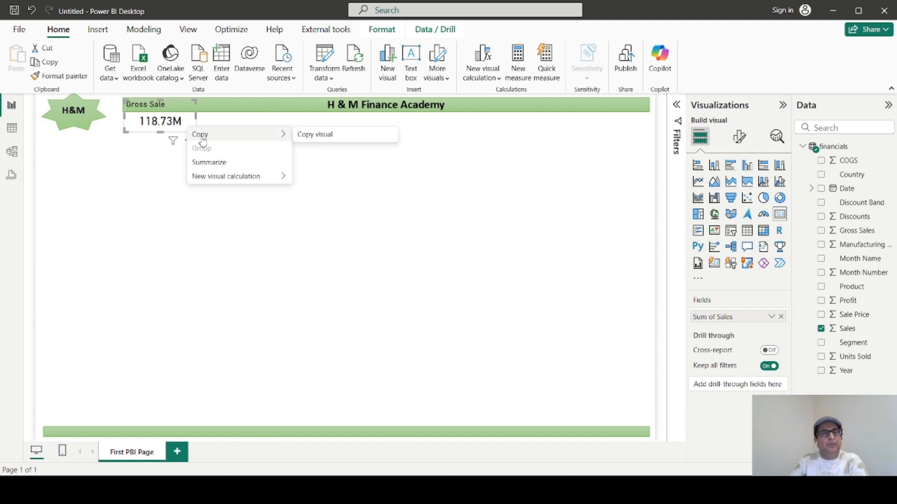
left_click(165, 204)
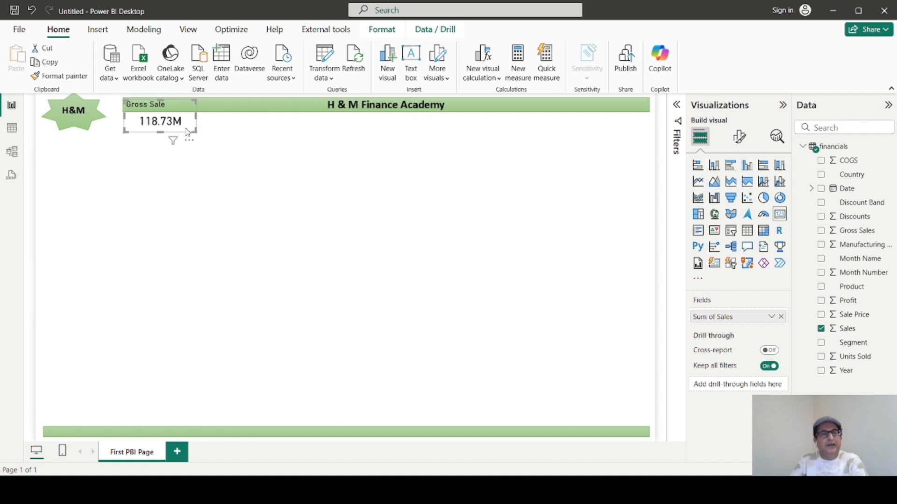
left_click(210, 193)
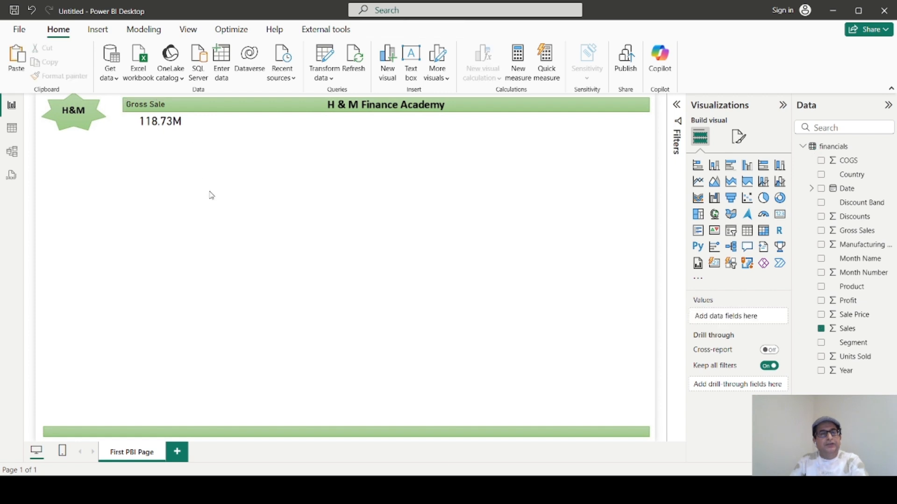
key("ctrl+v")
left_click_drag(187, 133, 256, 128)
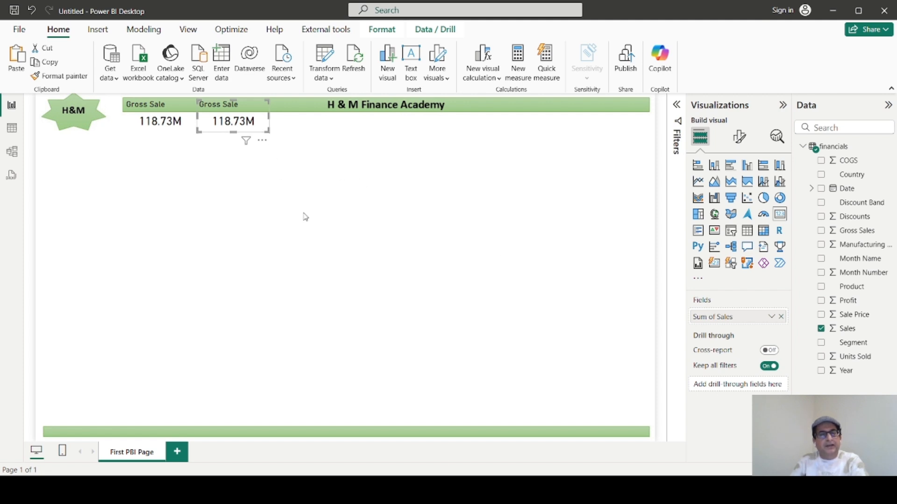
Paste two more copies of the card, placing one just left of the banner heading and one just right of it.
left_click(282, 213)
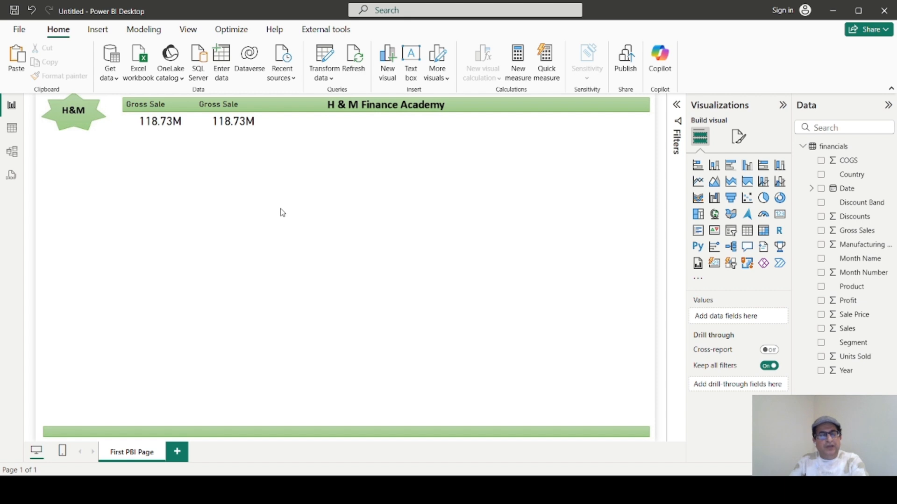
key("ctrl+v")
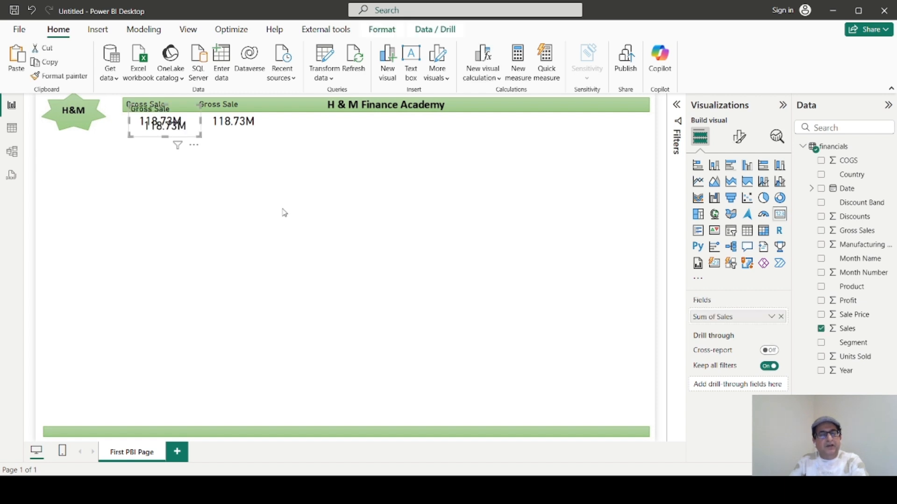
left_click_drag(189, 118, 317, 117)
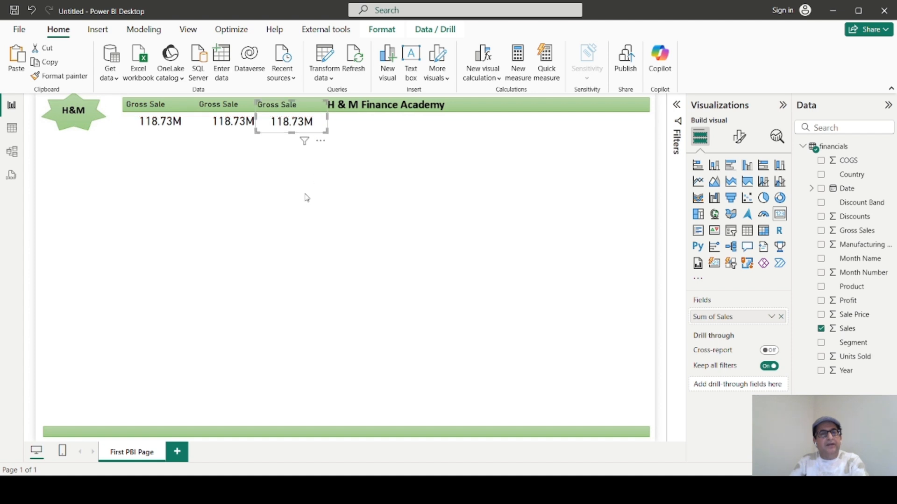
left_click(281, 223)
key("ctrl+v")
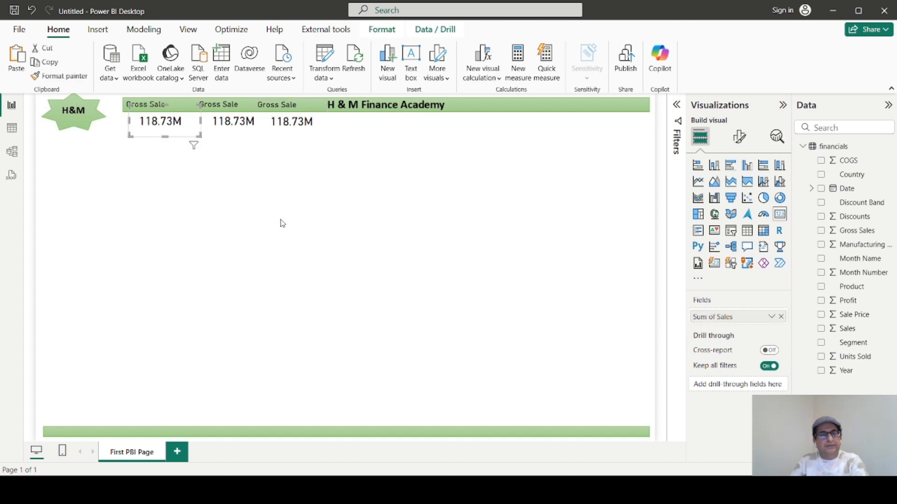
left_click_drag(196, 119, 519, 118)
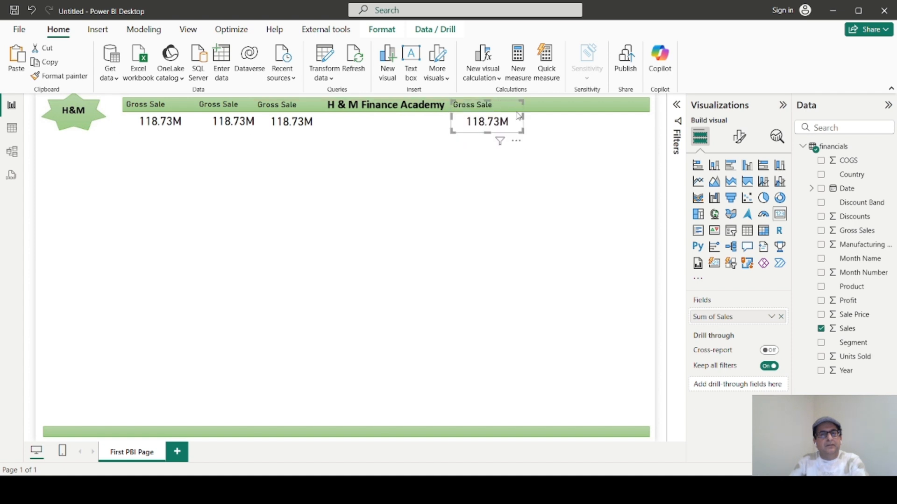
Paste a fifth Gross Sale card and place it beside the rightmost card on the header banner.
left_click(446, 226)
left_click(176, 140)
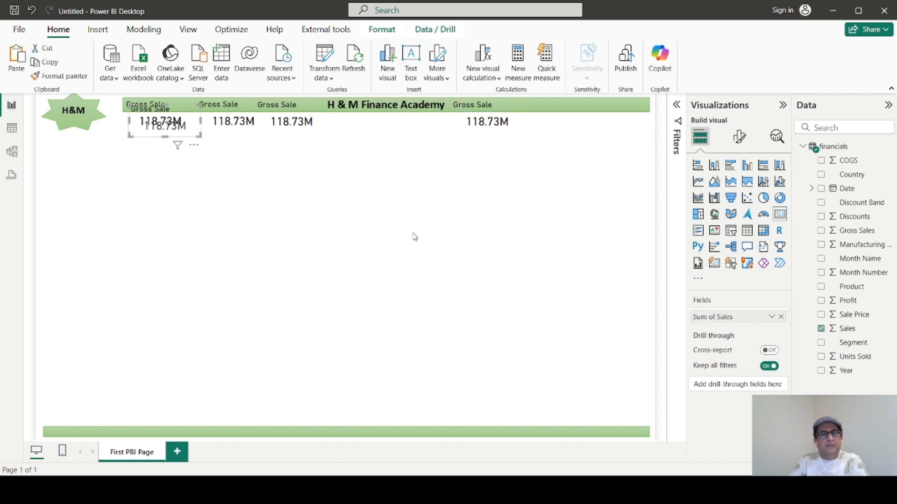
key("ctrl+v")
left_click_drag(220, 133, 582, 111)
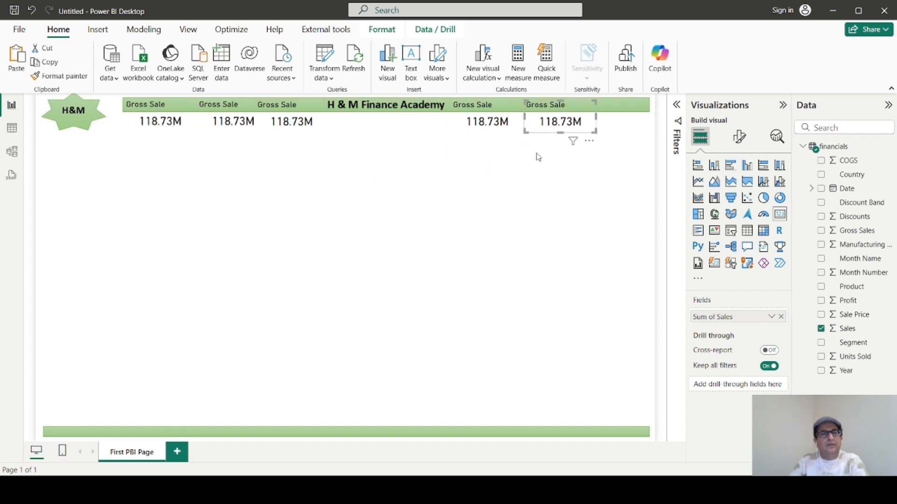
Replace the Sales field with Discounts in the second Gross Sale card from the left.
left_click(232, 120)
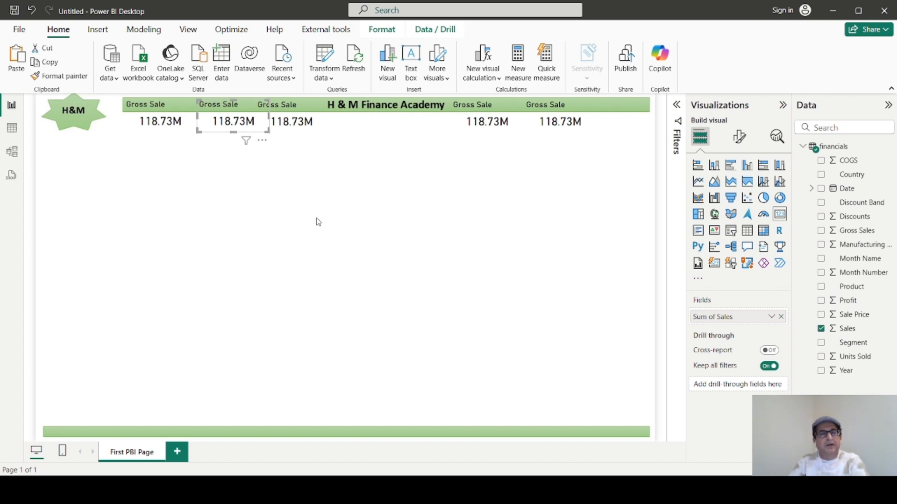
left_click(290, 272)
left_click(244, 133)
left_click(738, 136)
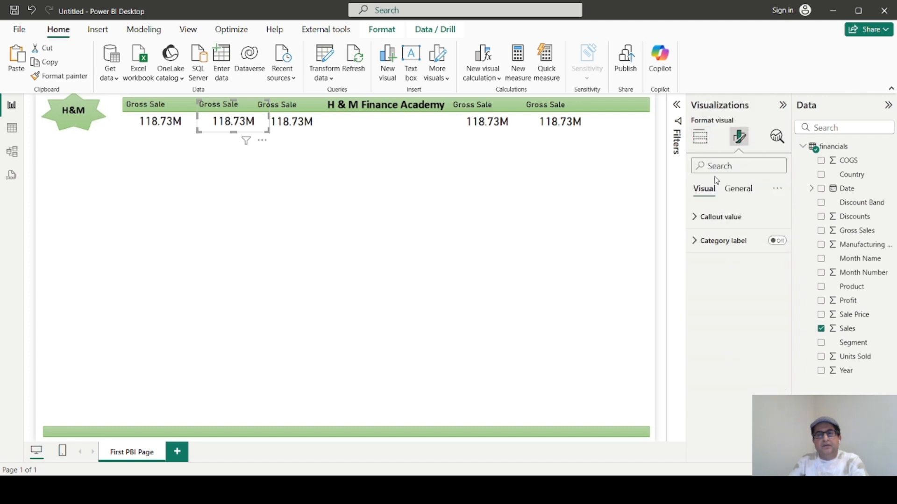
left_click(700, 138)
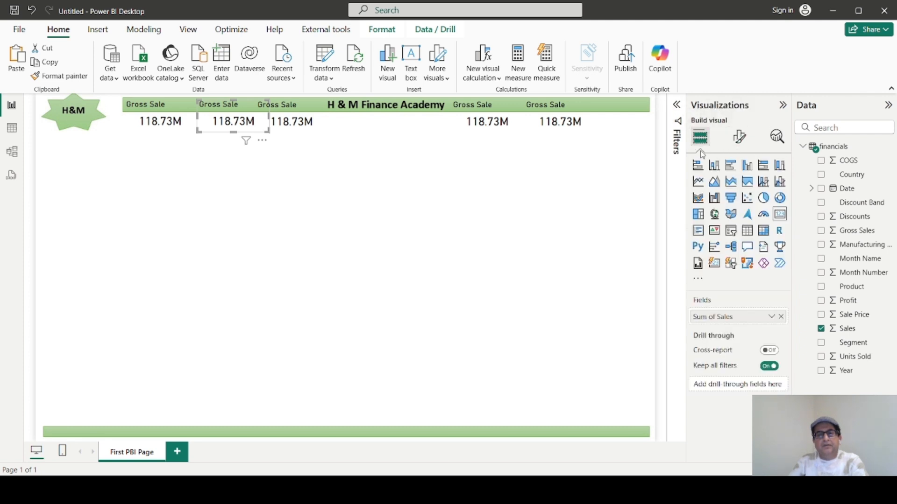
left_click(781, 317)
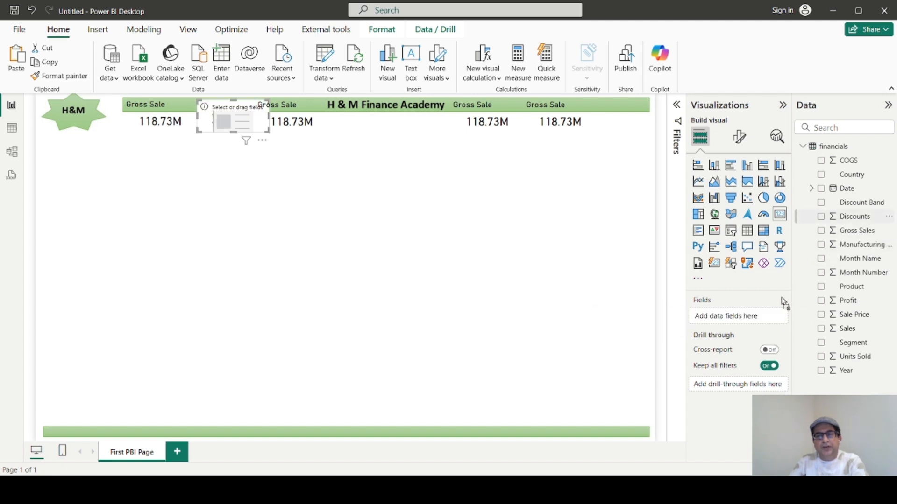
left_click_drag(784, 303, 753, 322)
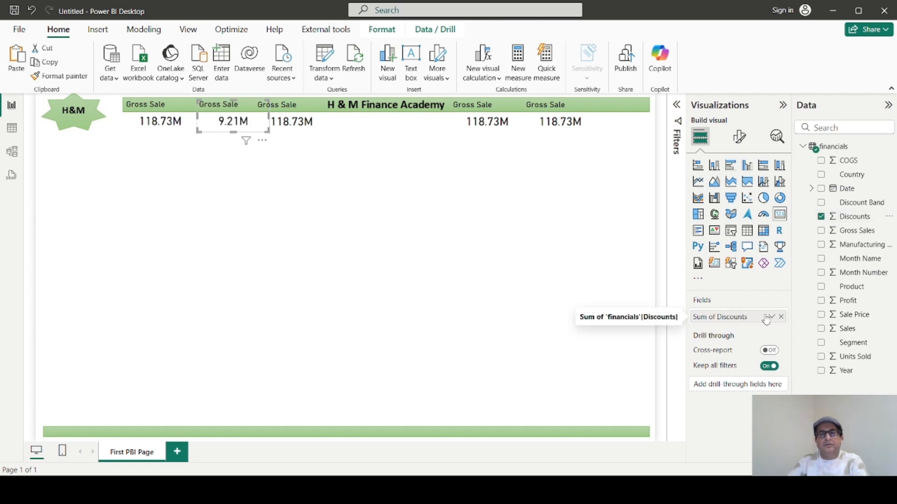
Change the title text of the card showing Discounts to "Discount".
left_click(740, 140)
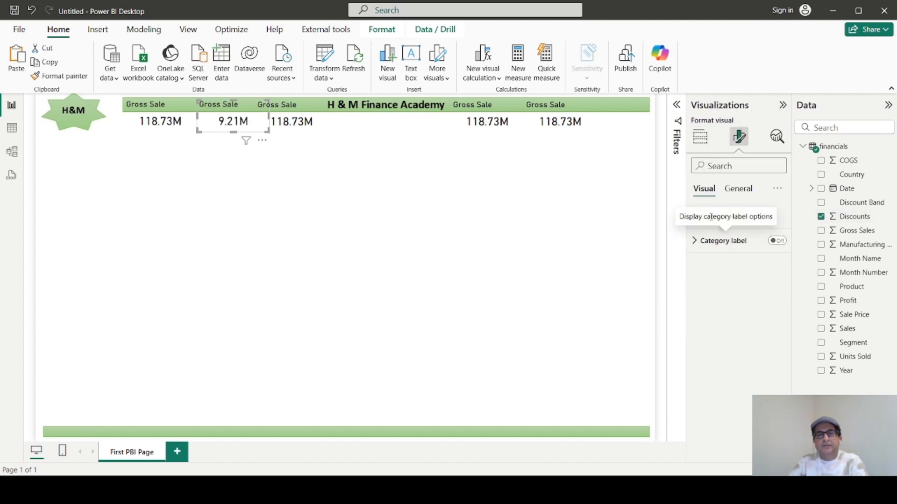
left_click(738, 188)
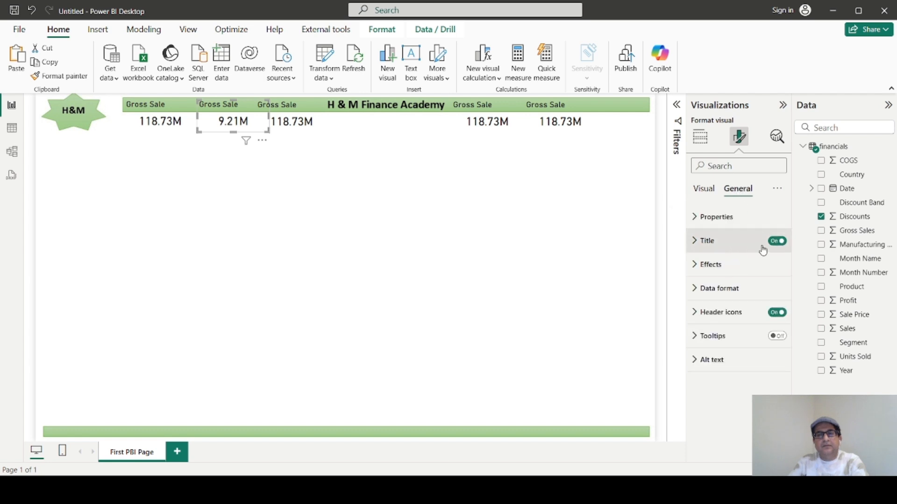
left_click(699, 241)
left_click(740, 298)
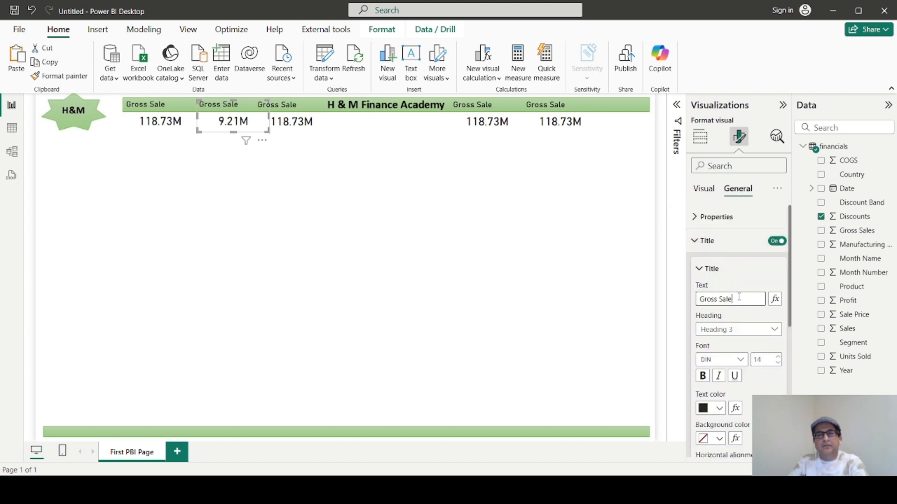
key("BackSpace")
key("BackSpace")
key("BackSpace")
key("BackSpace")
key("BackSpace")
key("BackSpace")
key("BackSpace")
key("BackSpace")
key("BackSpace")
key("BackSpace")
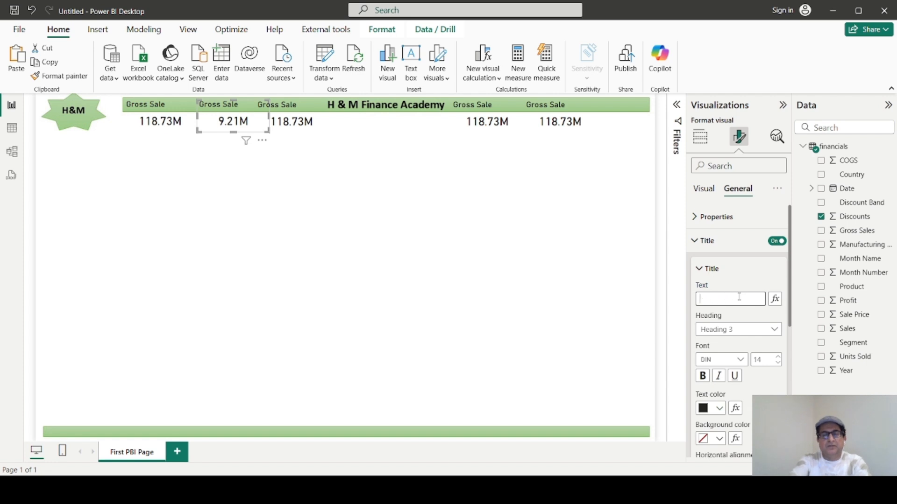
type("Discount")
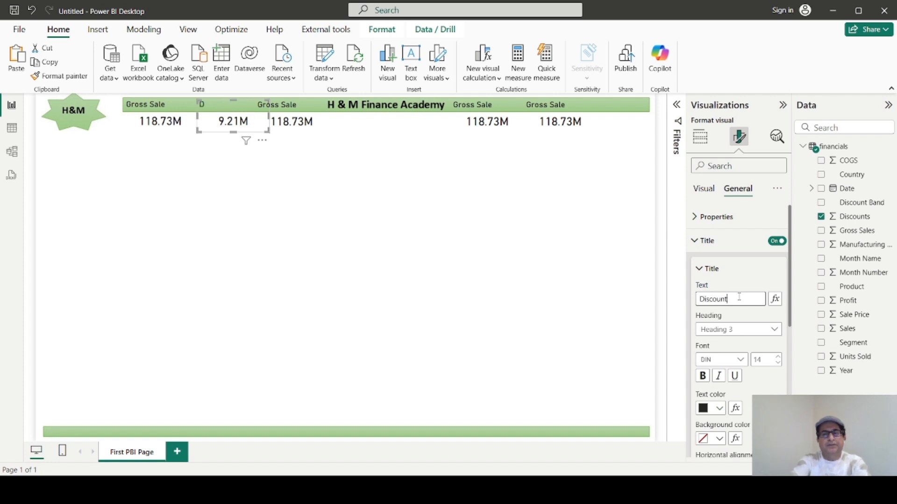
left_click(336, 253)
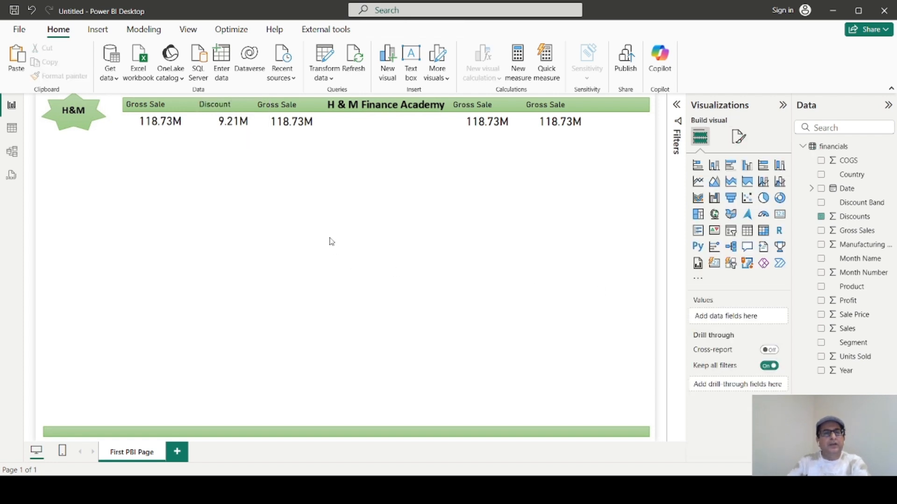
Change the title of the card between Discount and the banner heading to "Net Sale".
left_click(295, 114)
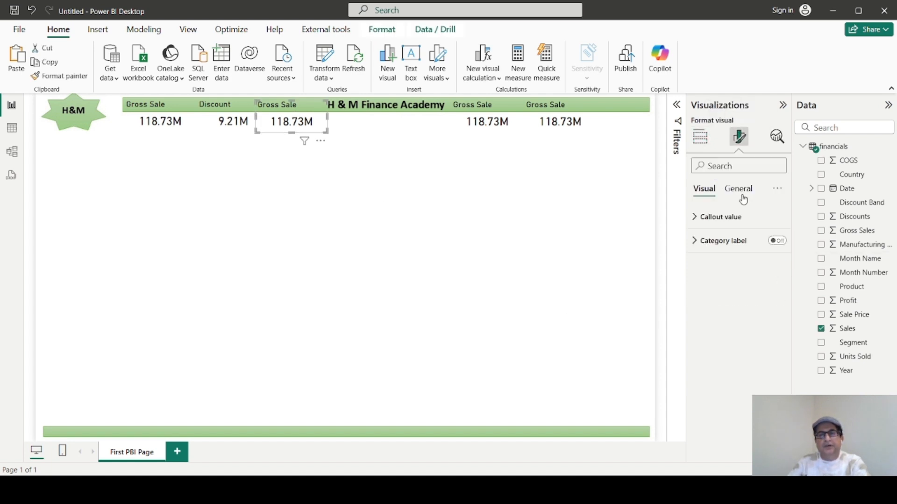
left_click(743, 190)
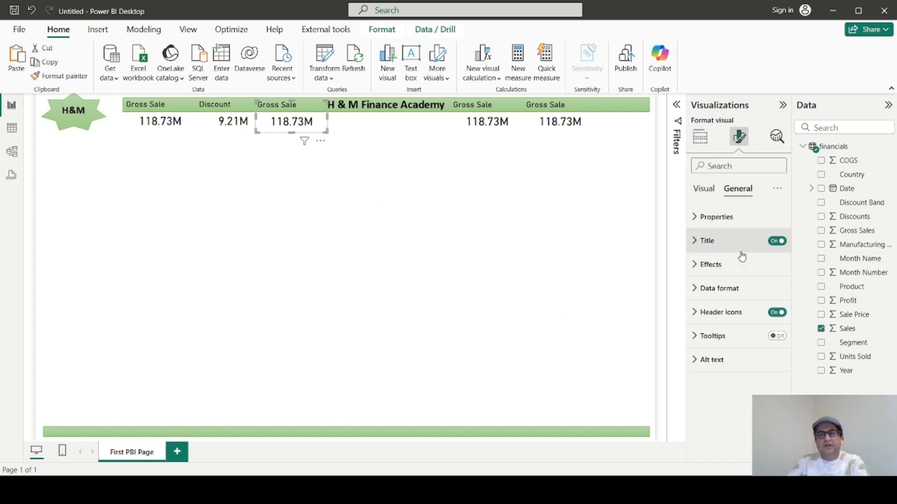
left_click(693, 241)
left_click(755, 298)
key("BackSpace")
key("BackSpace")
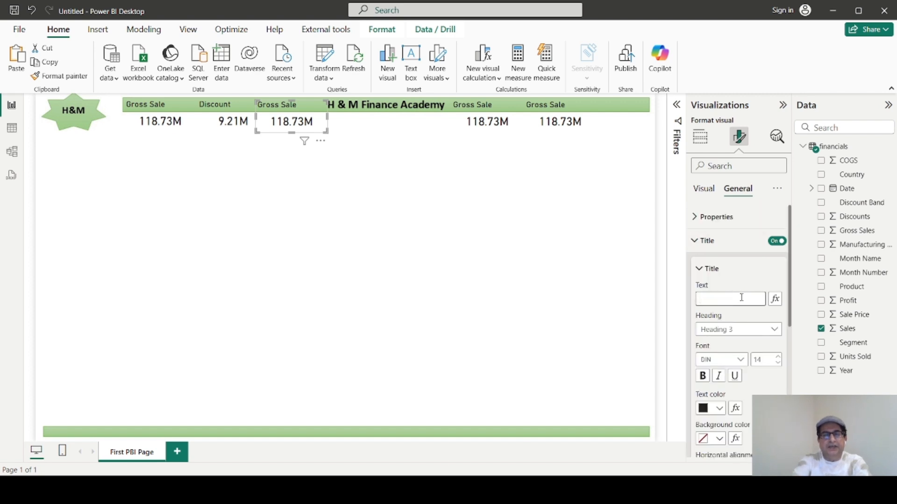
type("Net Sale")
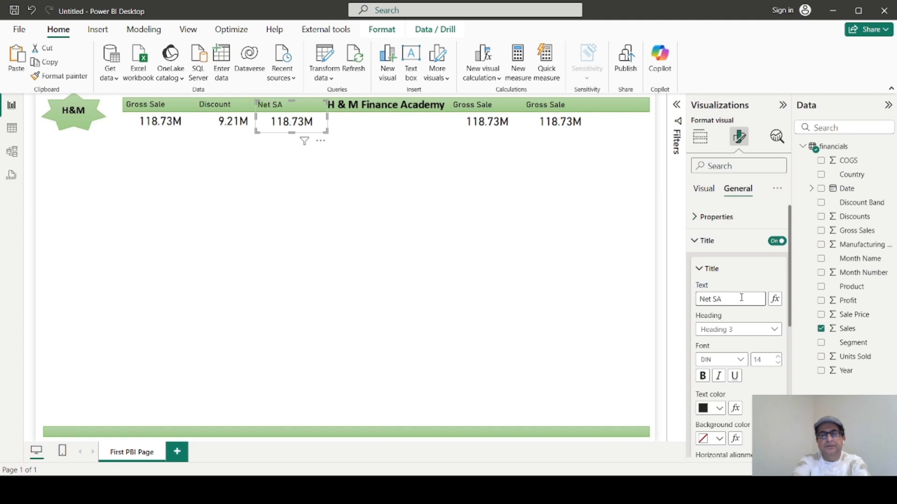
Remove the Sales field from the Net Sale card and add the Sales field back as its value.
left_click(699, 190)
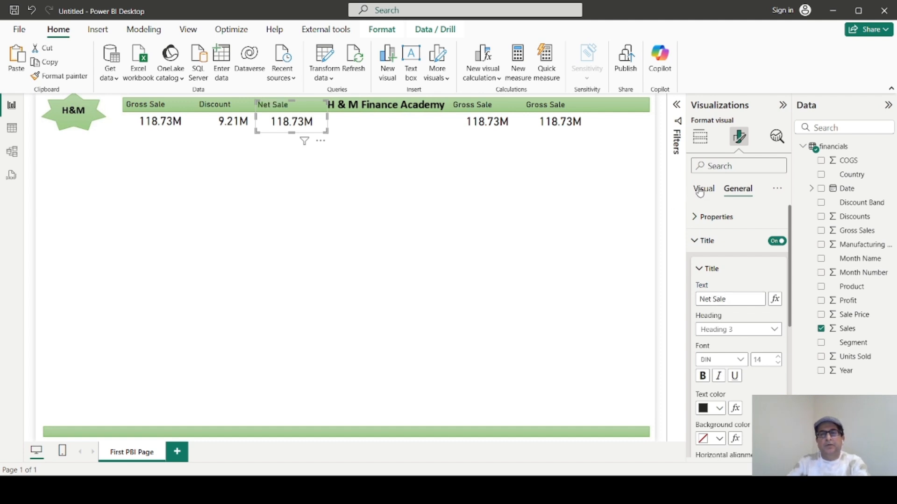
left_click(700, 137)
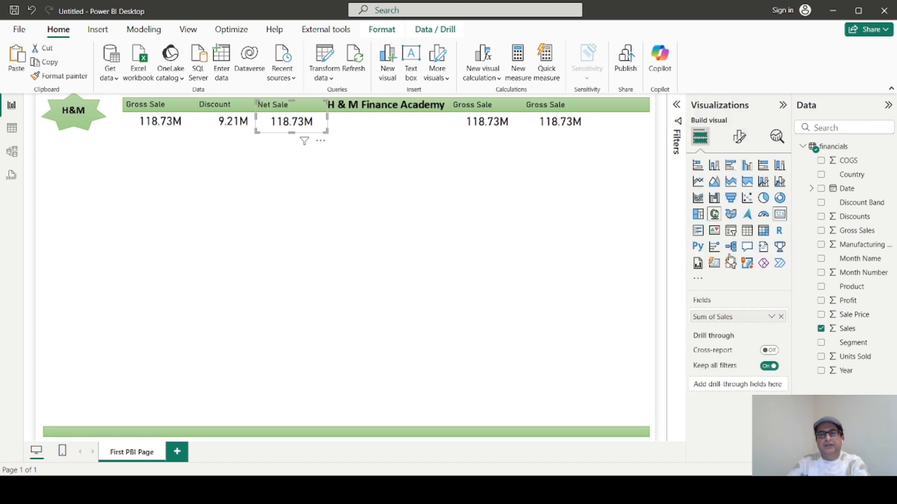
left_click(781, 317)
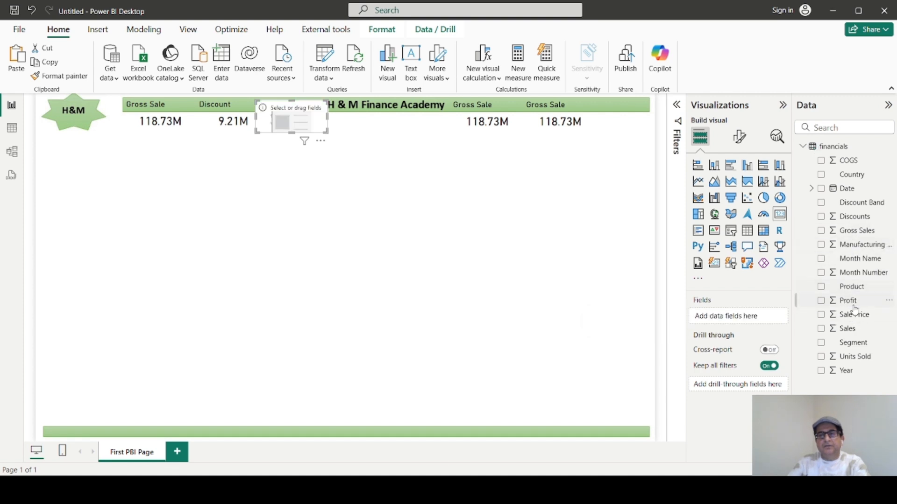
left_click_drag(849, 329, 747, 318)
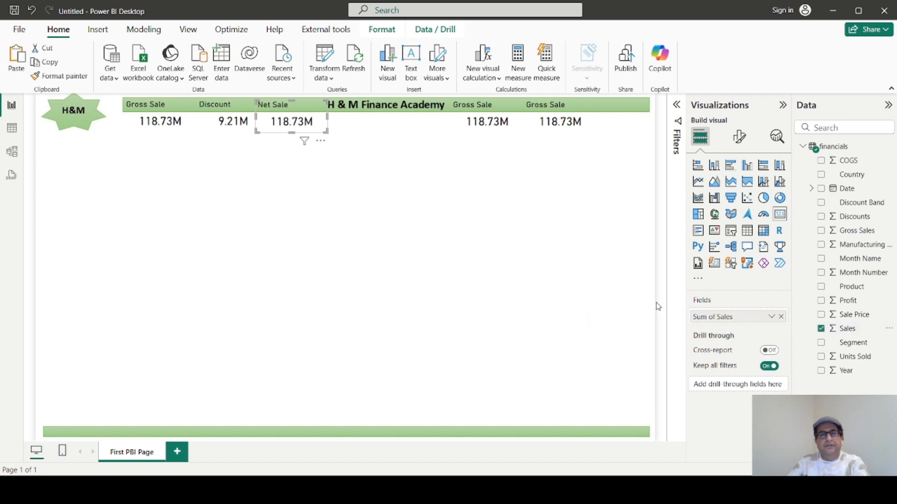
Replace the Sales field with Gross Sales in the leftmost Gross Sale card.
left_click(167, 110)
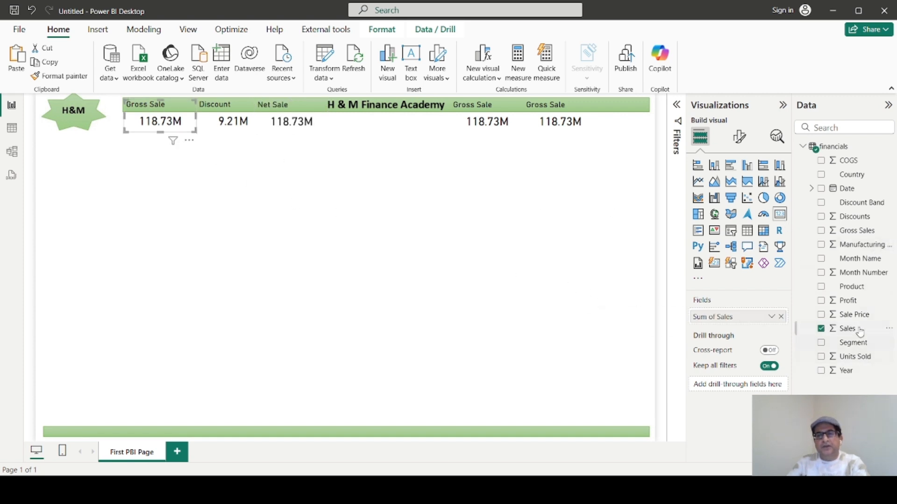
left_click_drag(854, 238, 752, 327)
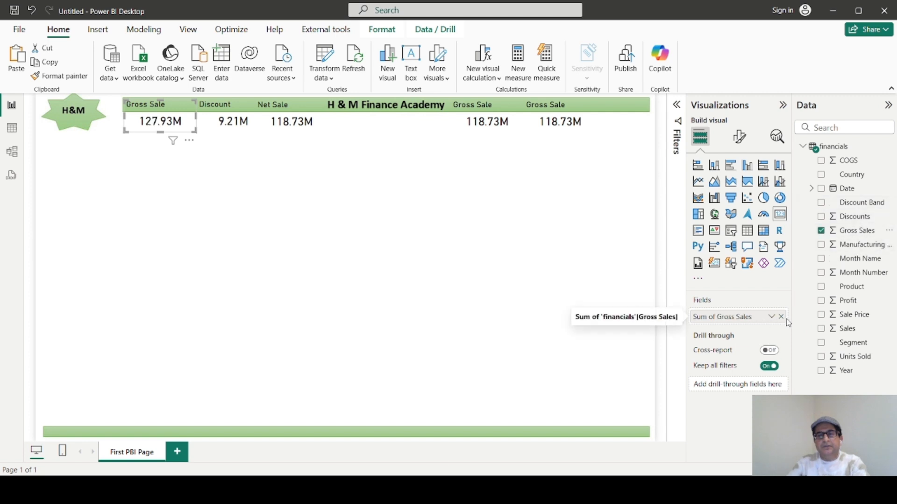
left_click(781, 317)
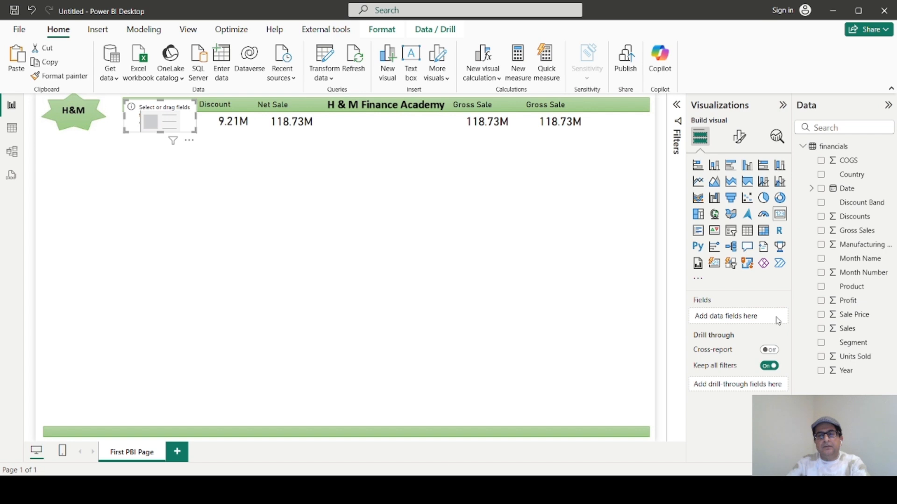
left_click_drag(858, 232, 754, 321)
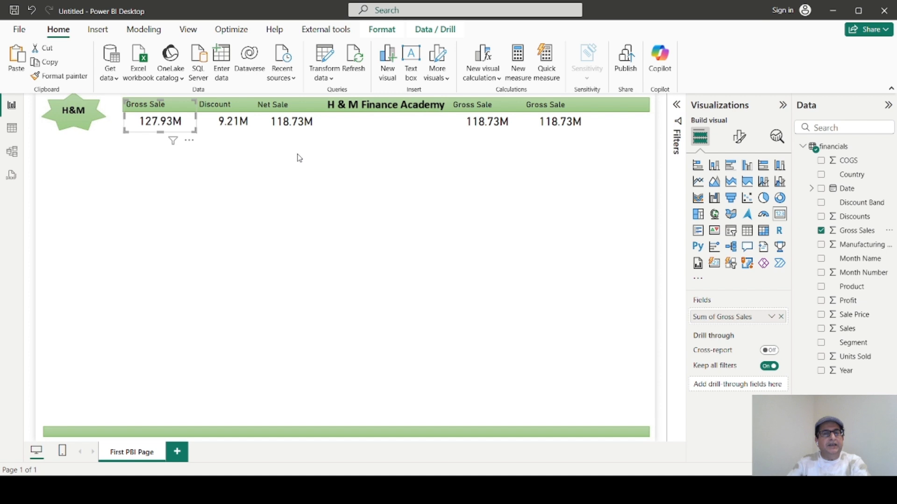
Change the title of the card just right of the banner heading to "COGS".
left_click(478, 114)
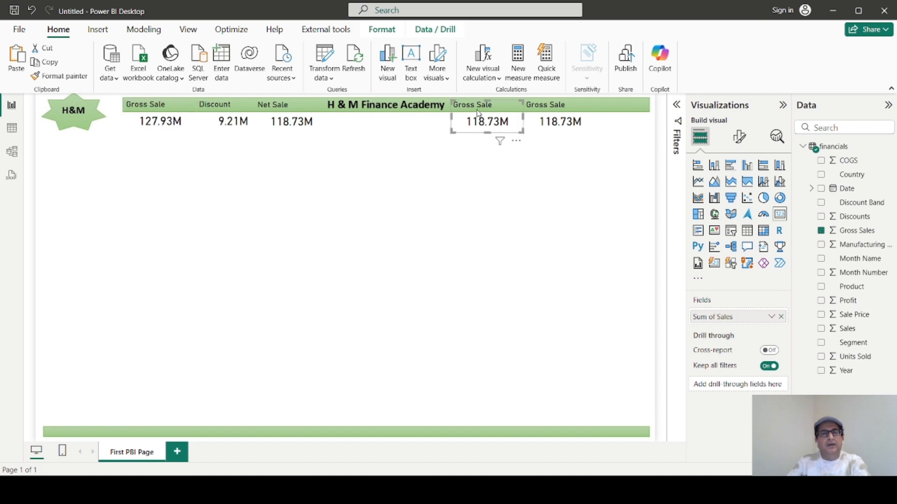
left_click(740, 139)
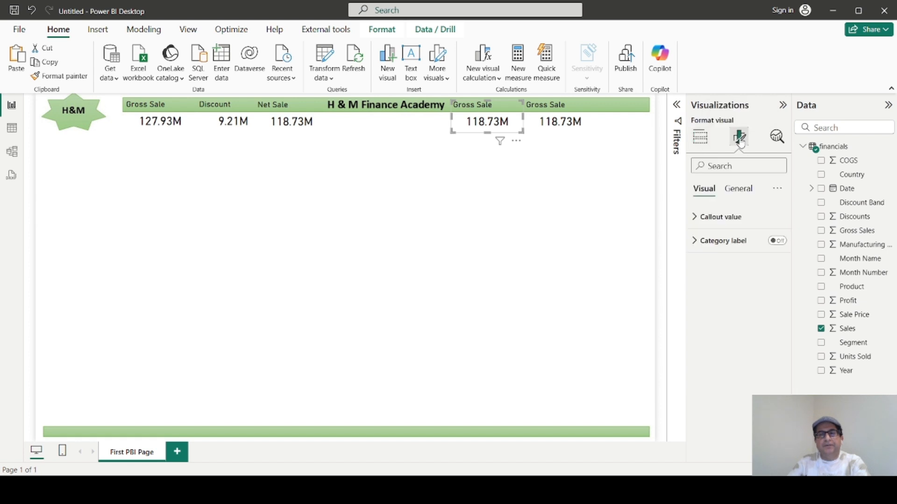
left_click(733, 190)
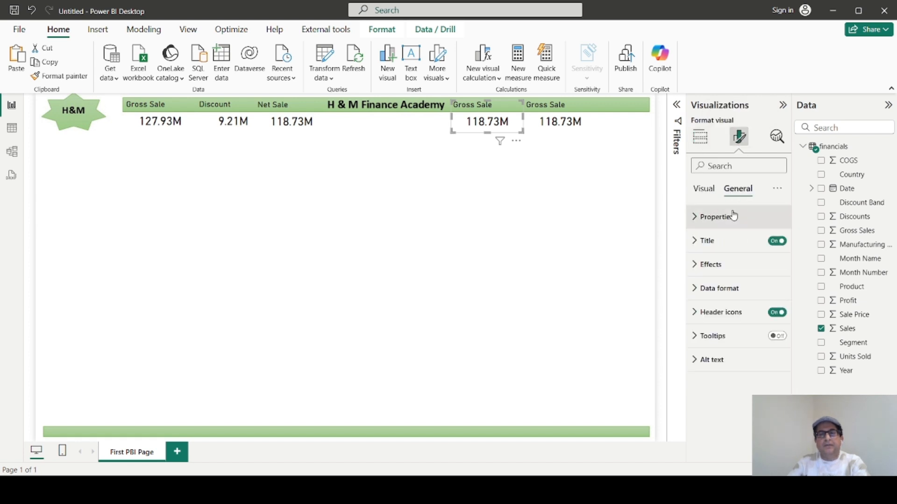
left_click(706, 242)
left_click(738, 299)
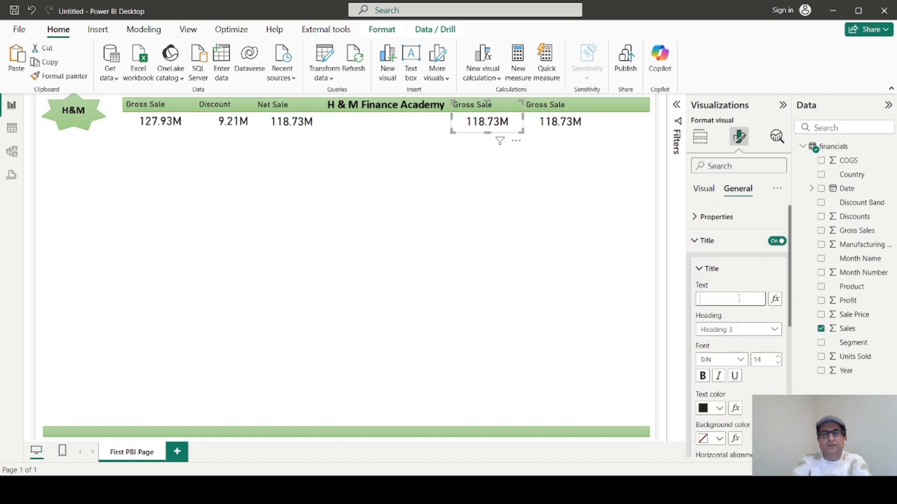
type("COGS")
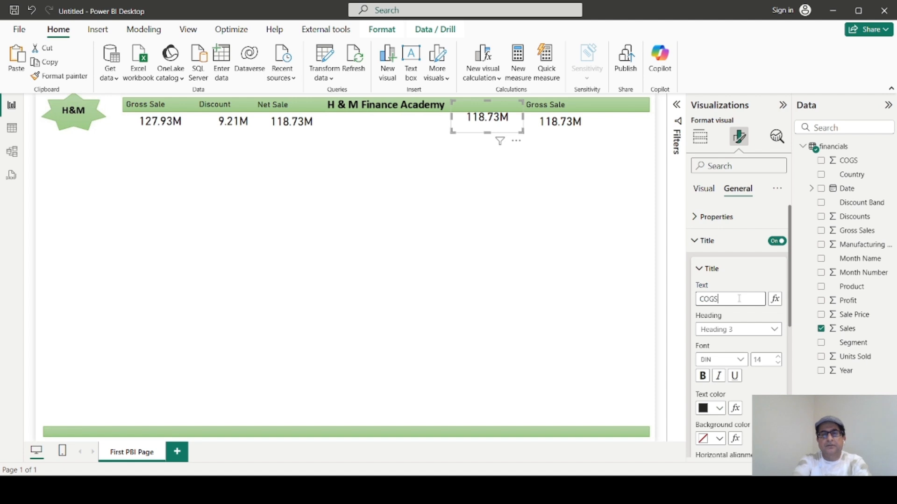
left_click(489, 188)
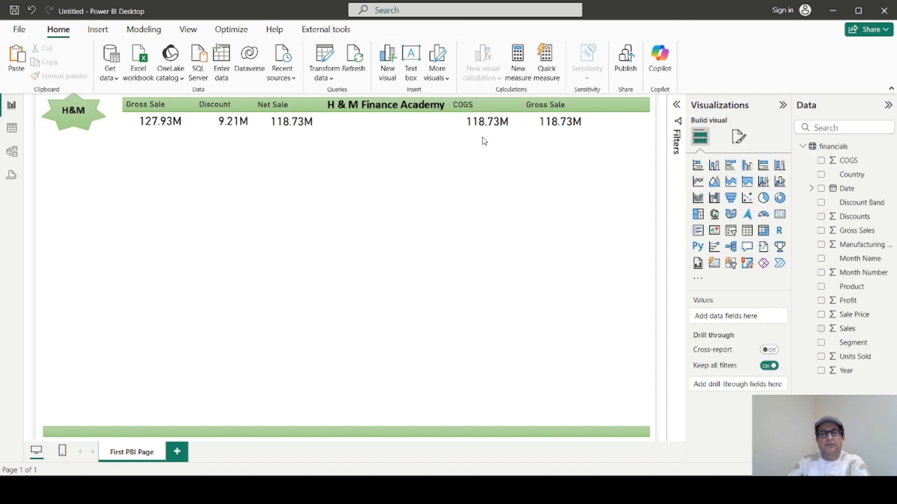
Replace the Sales field with COGS in the card titled COGS.
left_click(483, 123)
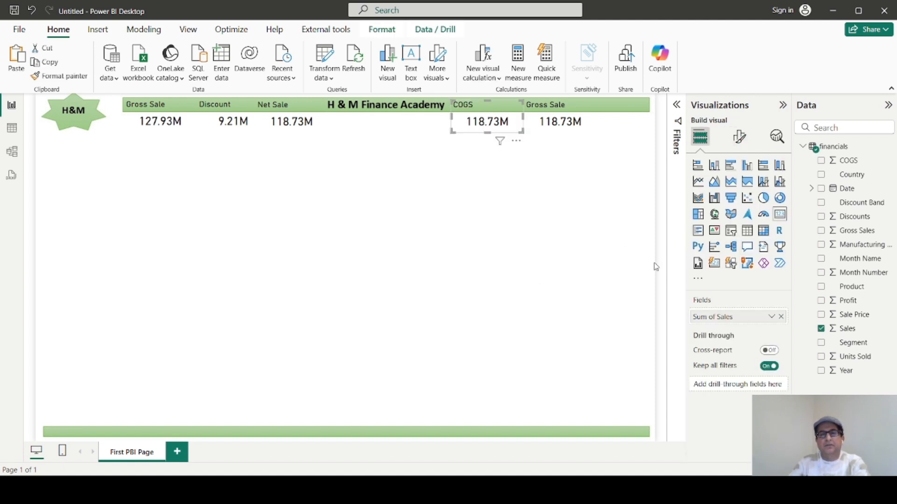
left_click(780, 317)
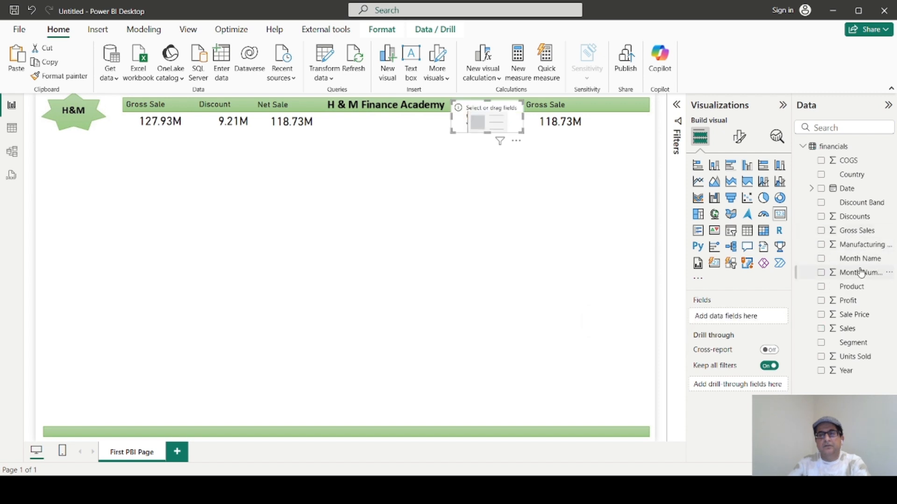
left_click_drag(849, 161, 746, 322)
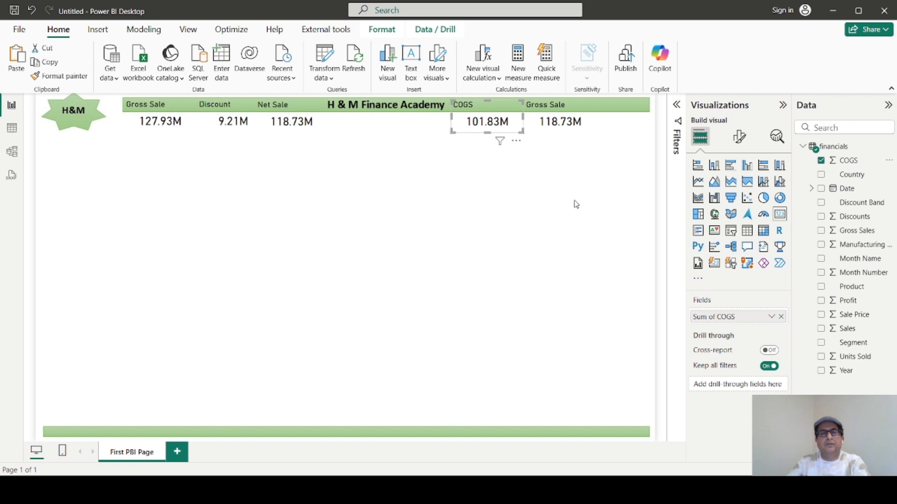
Replace the Sales field with Profit in the rightmost card on the header banner.
left_click(559, 123)
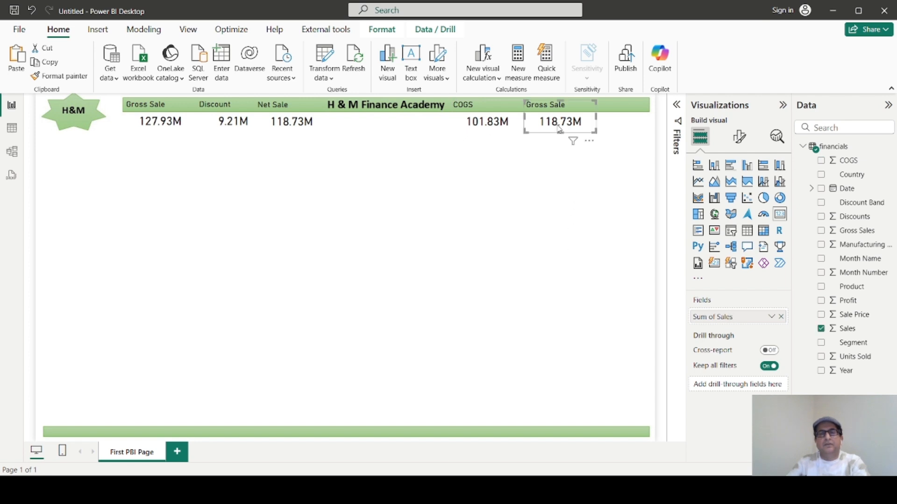
left_click(781, 317)
left_click_drag(847, 303, 740, 320)
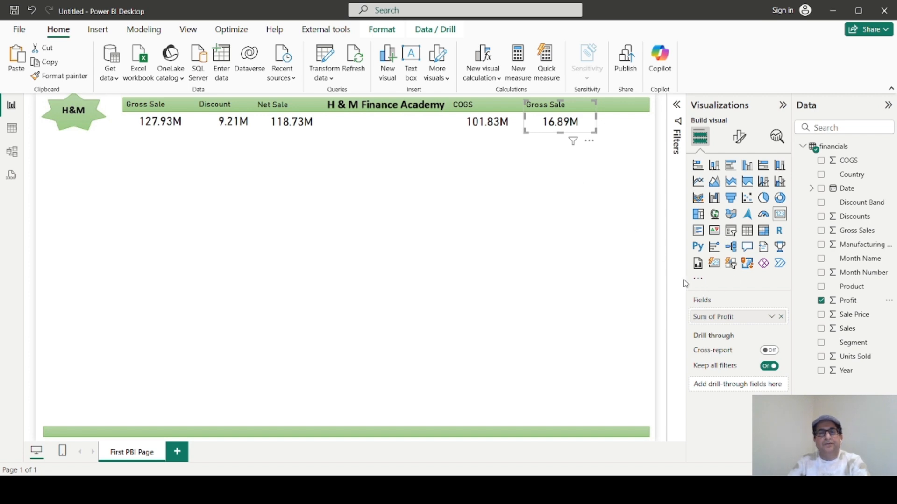
Change the title of the rightmost card on the header banner to "Profit / (Loss)".
left_click(739, 137)
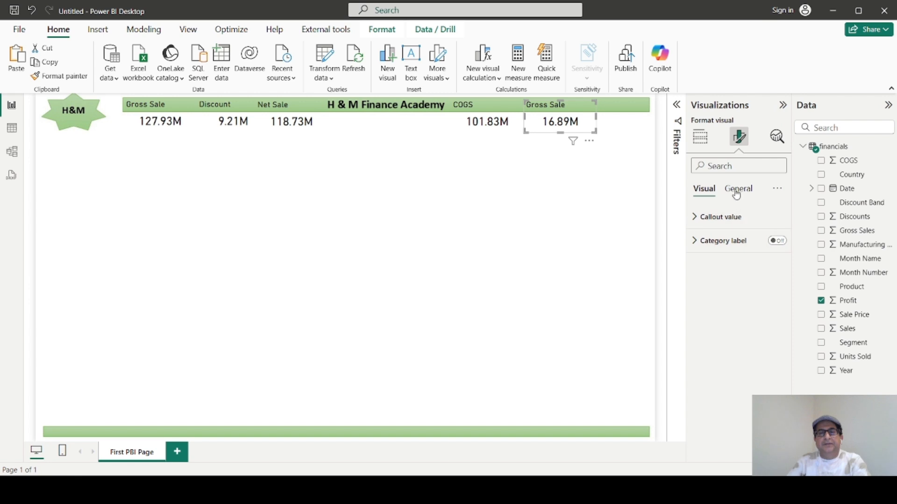
left_click(736, 189)
left_click(695, 240)
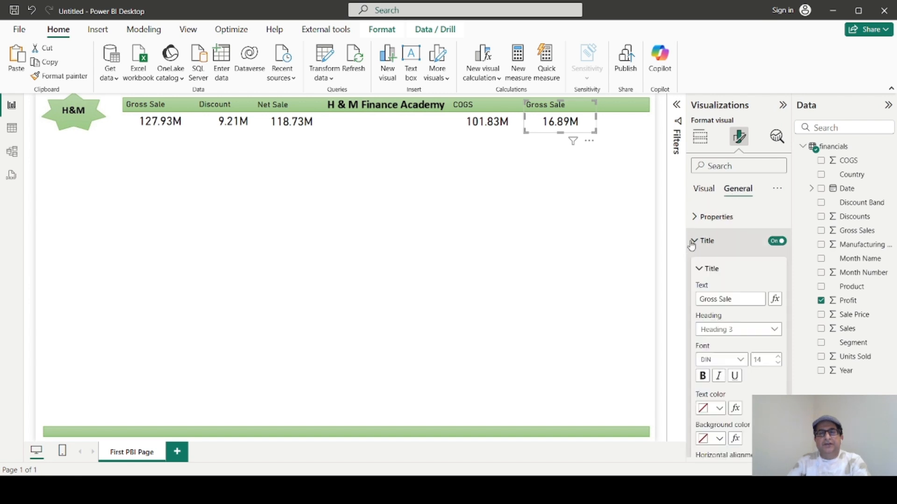
left_click(748, 298)
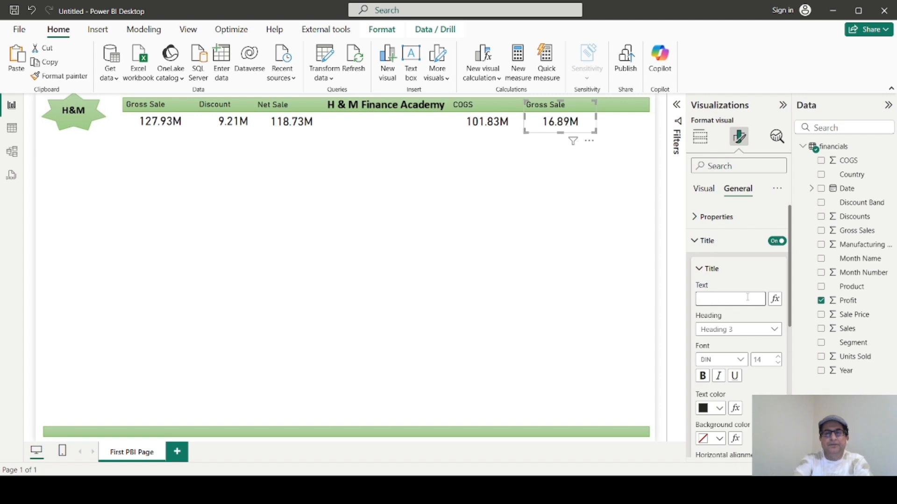
type("Profit")
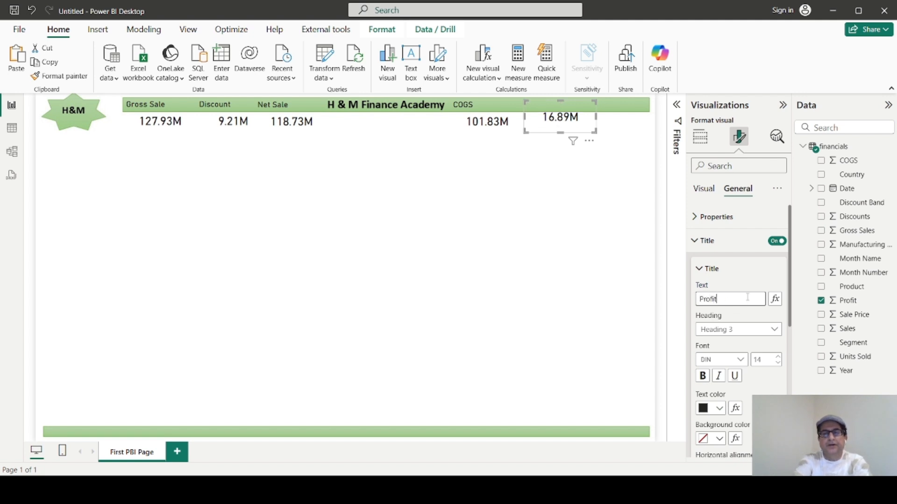
type(" / (L")
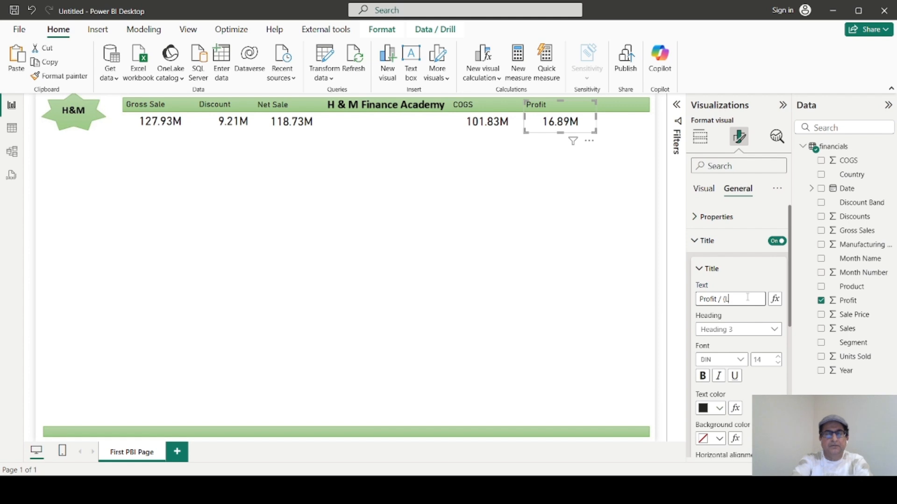
type("oss)")
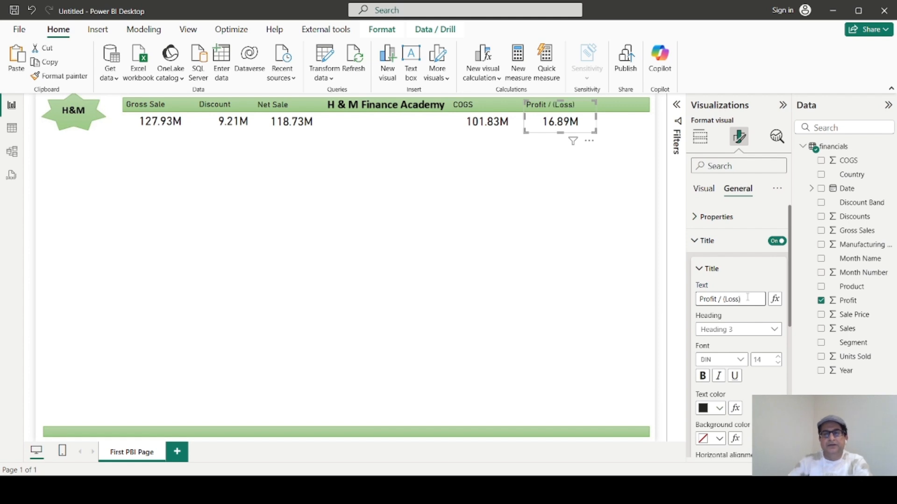
left_click(565, 236)
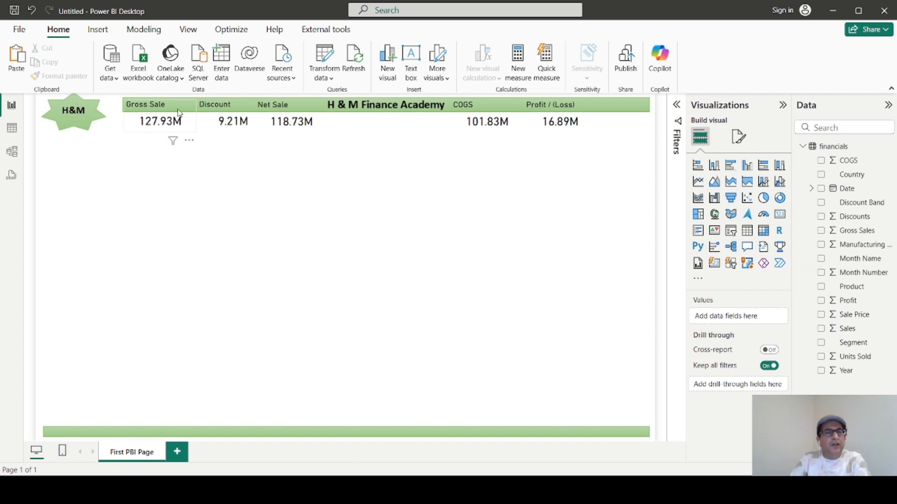
Make the title of the Gross Sale card bold.
left_click(187, 132)
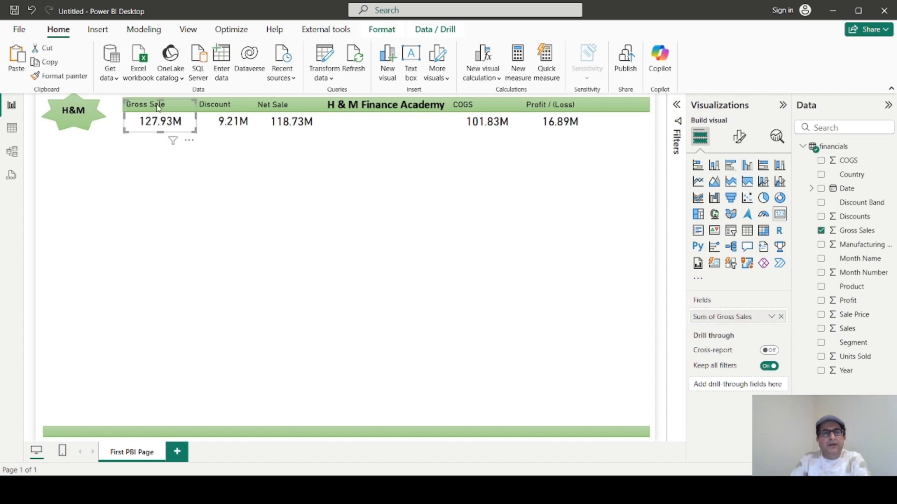
left_click(739, 137)
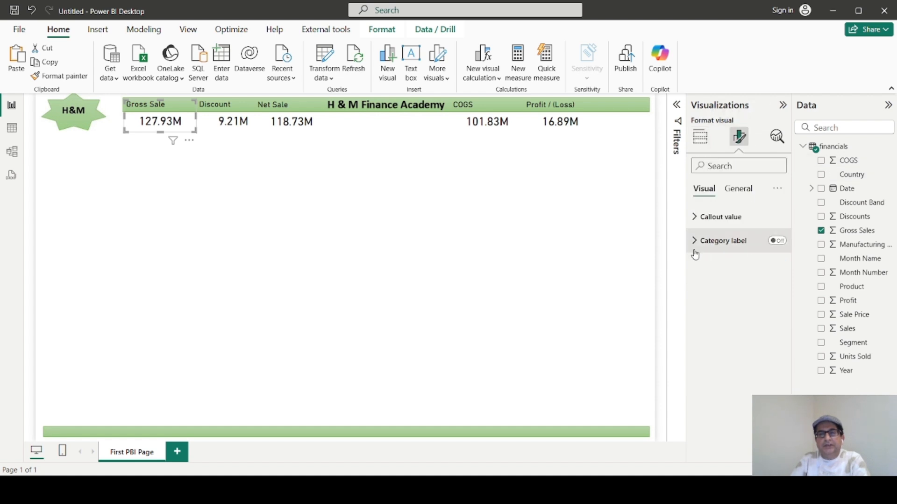
left_click(746, 189)
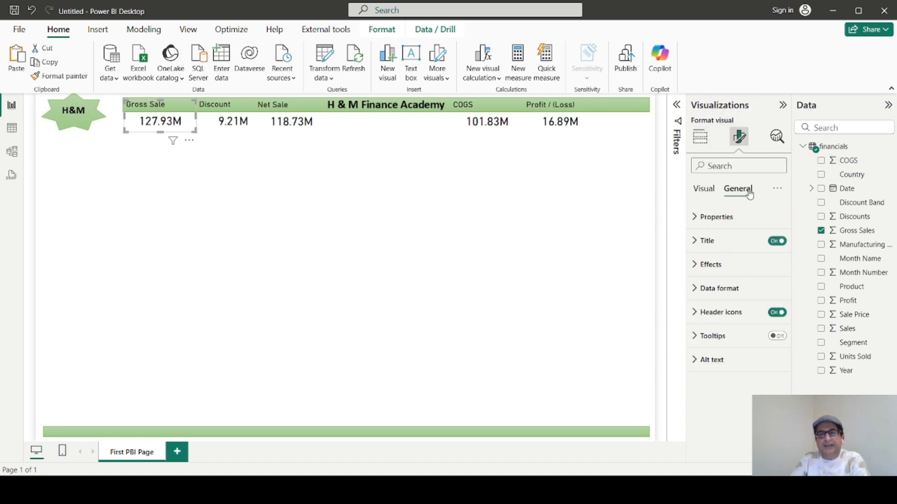
left_click(694, 243)
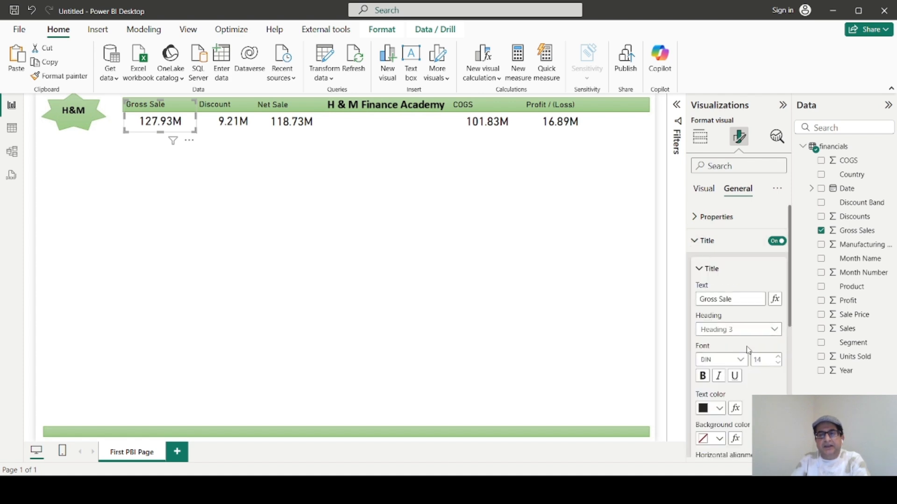
left_click(702, 376)
Look through the Gross Sale card's general formatting options, including title alignment, subtitle, divider and spacing.
scroll(756, 391, "down", 1)
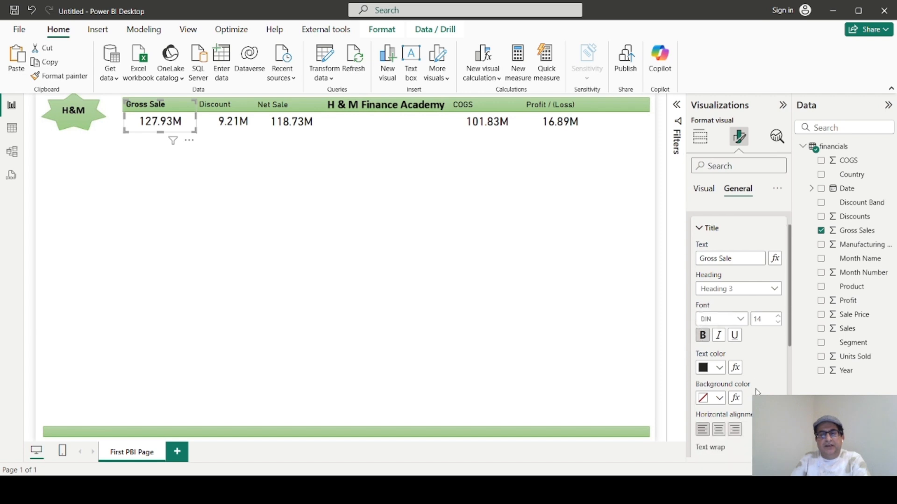
scroll(757, 391, "down", 5)
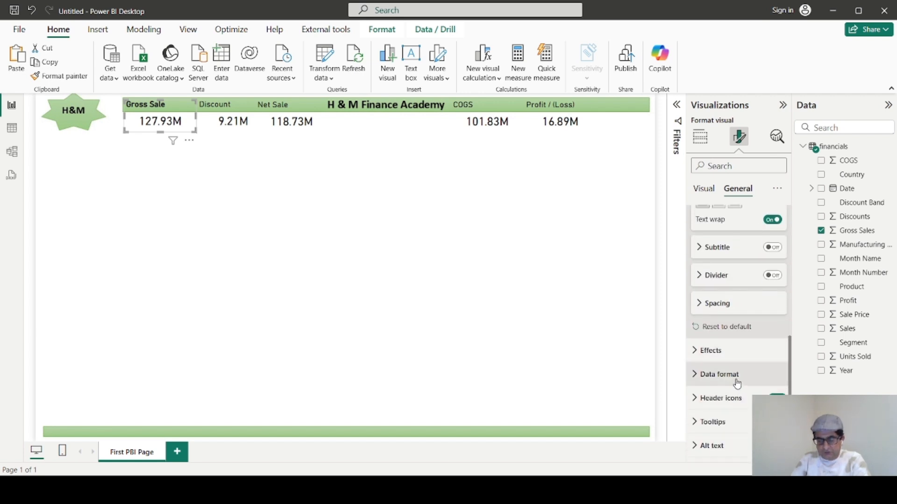
scroll(727, 359, "up", 1)
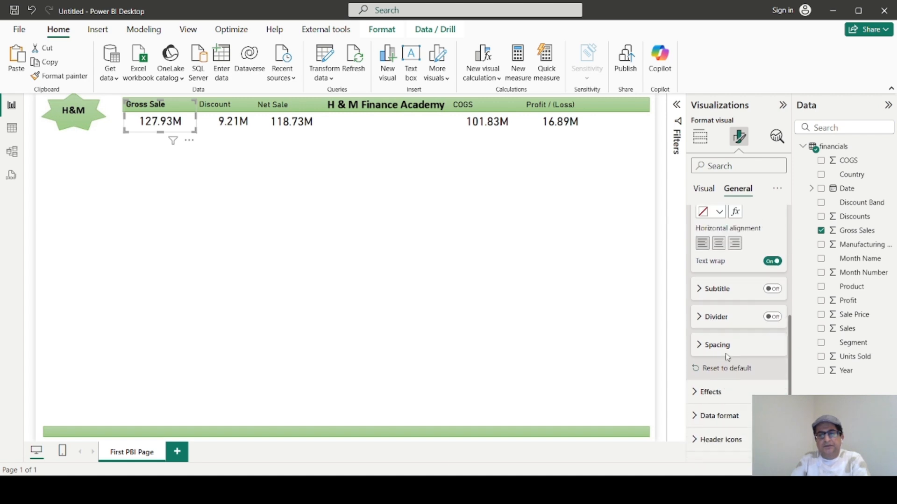
scroll(727, 359, "up", 5)
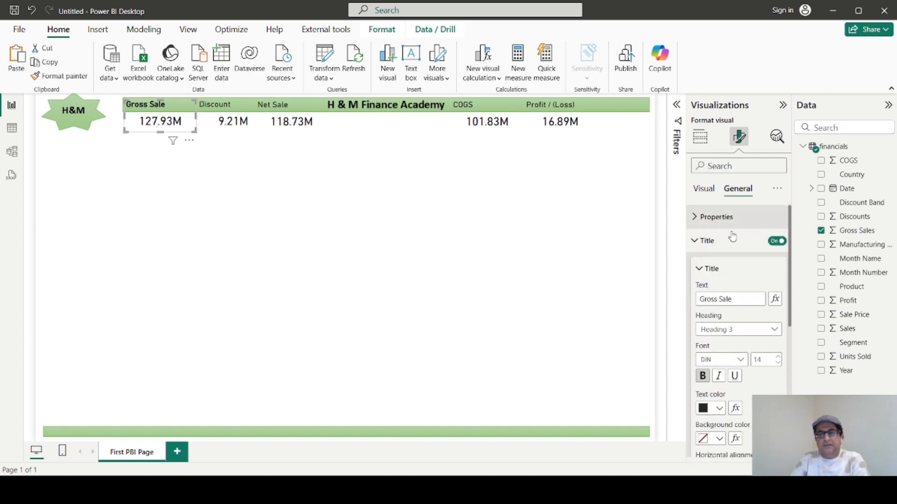
scroll(737, 280, "down", 4)
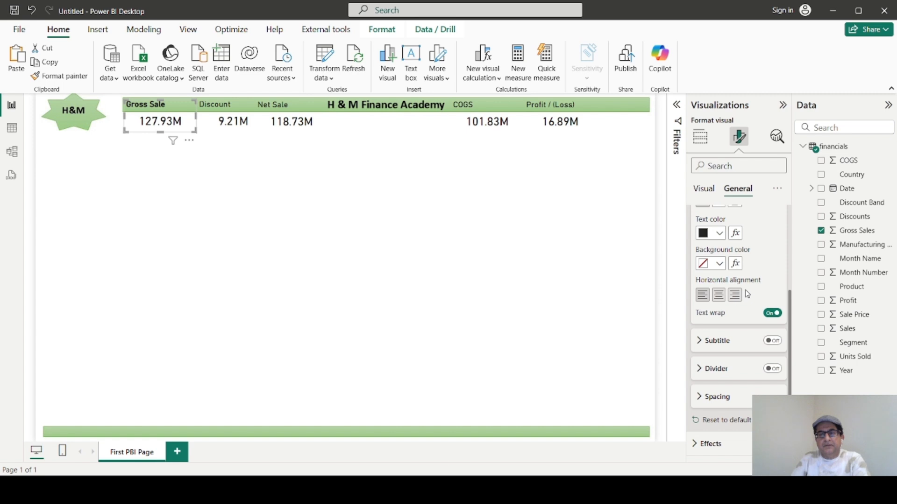
scroll(746, 292, "down", 2)
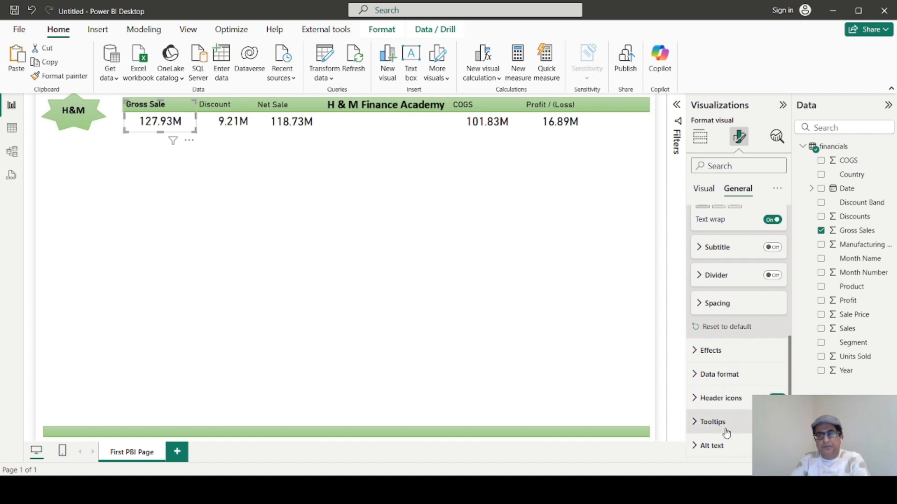
scroll(716, 360, "up", 1)
scroll(716, 359, "up", 5)
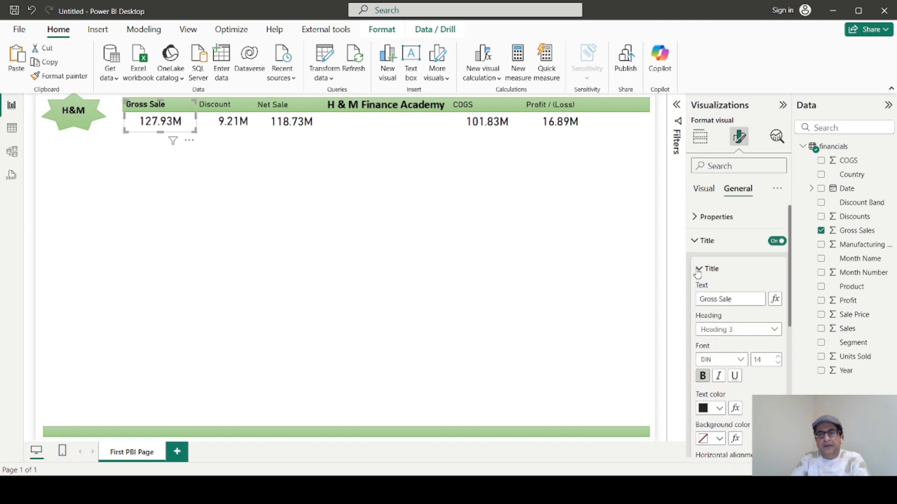
Turn on the background and shadow effects for the Gross Sale card.
left_click(697, 270)
left_click(694, 241)
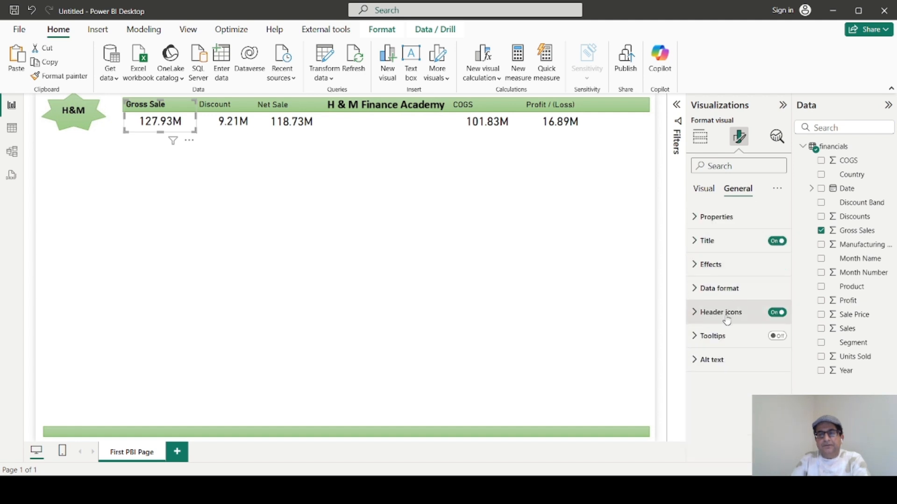
left_click(694, 265)
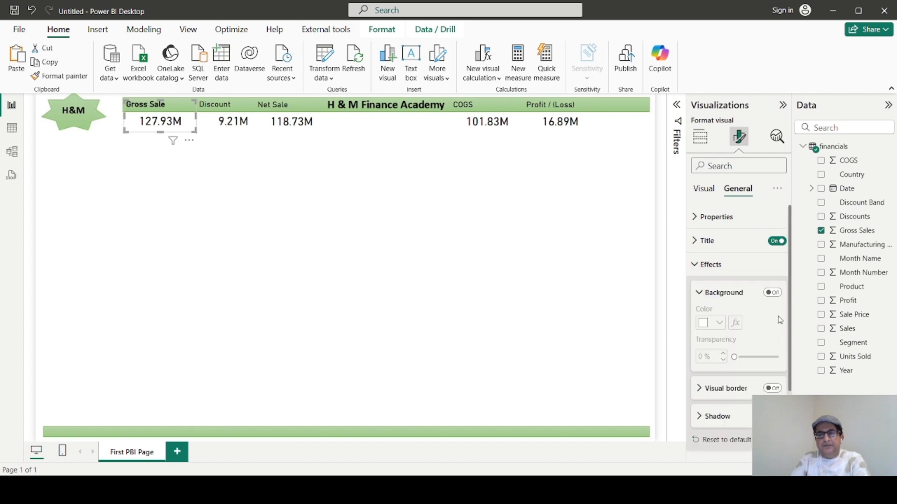
left_click(772, 292)
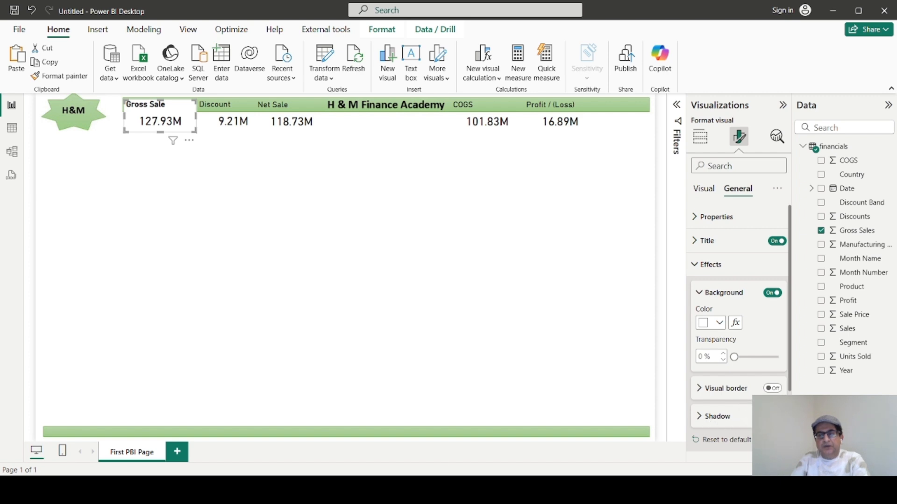
left_click(772, 416)
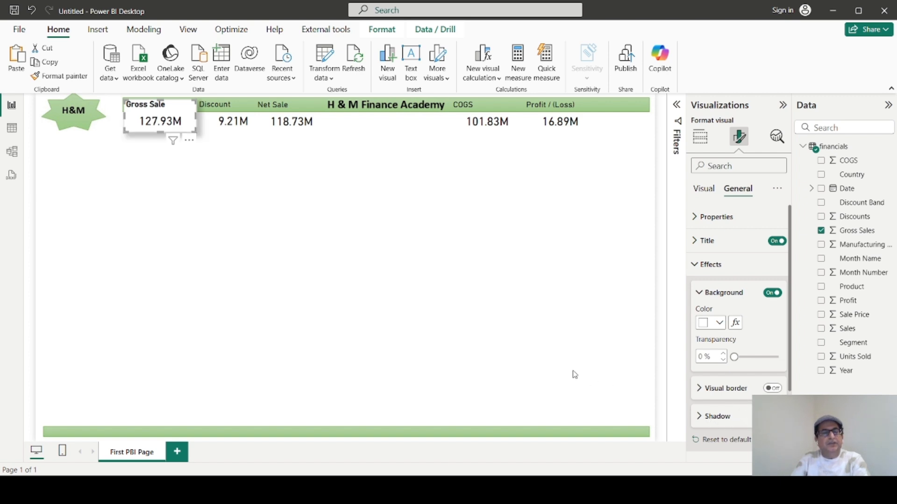
left_click(327, 253)
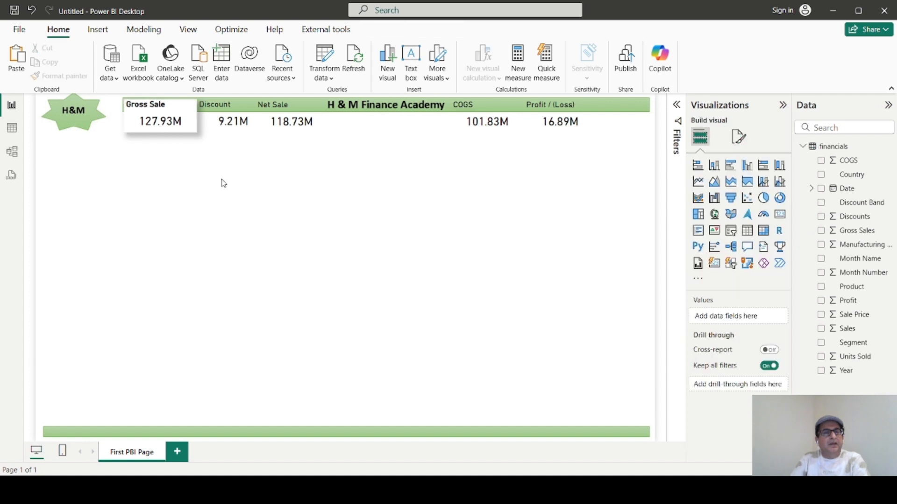
Copy the Gross Sale card's formatting to the Discount card and on to the Net Sale card with Format painter.
left_click(188, 110)
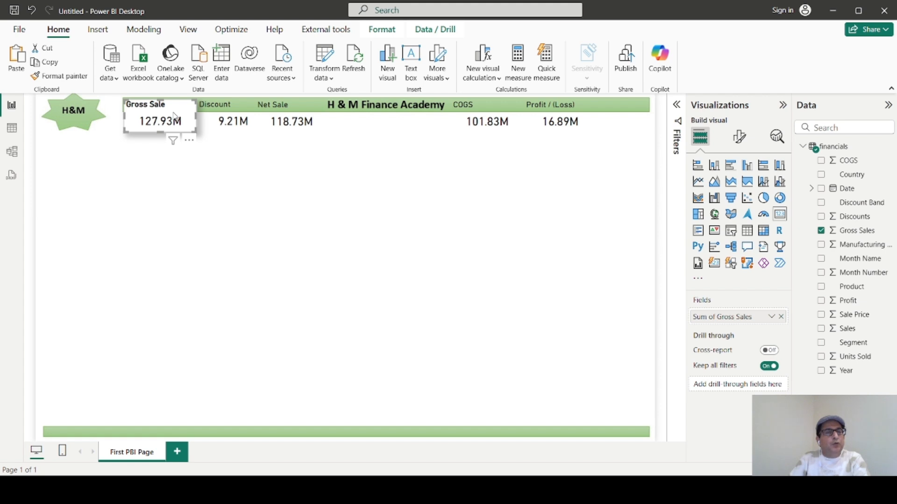
left_click(67, 78)
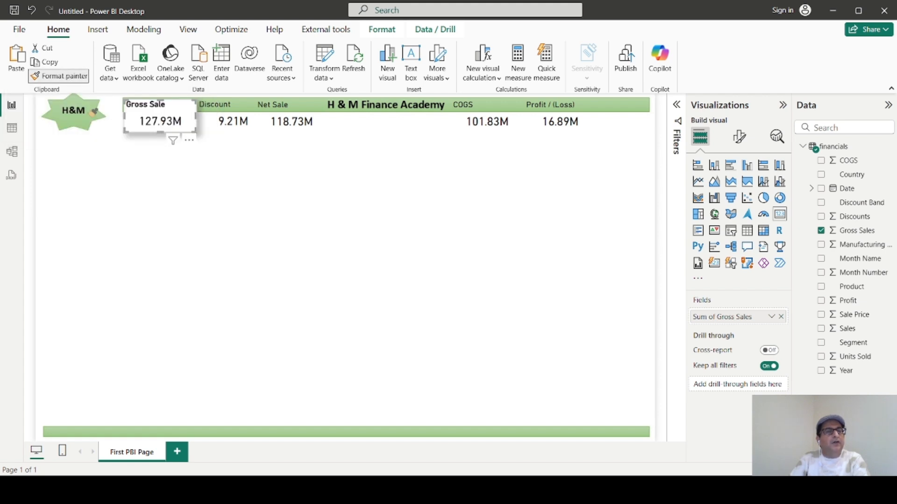
left_click(219, 117)
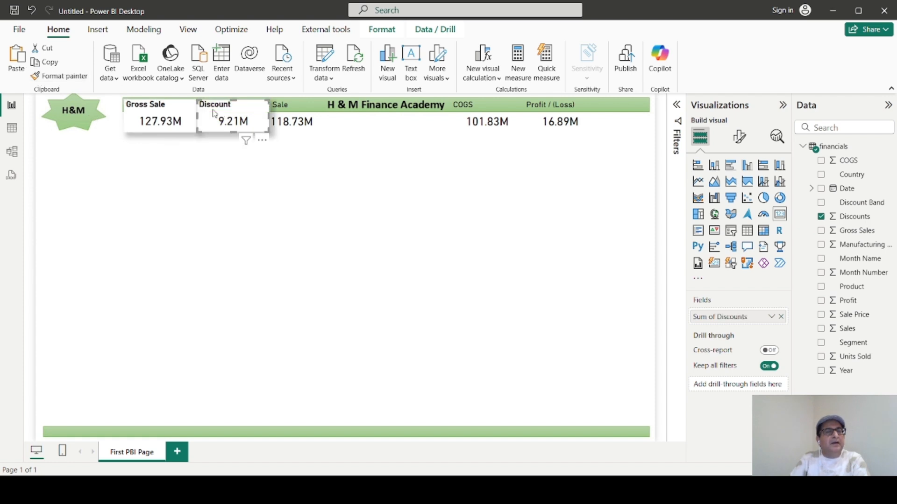
left_click(61, 76)
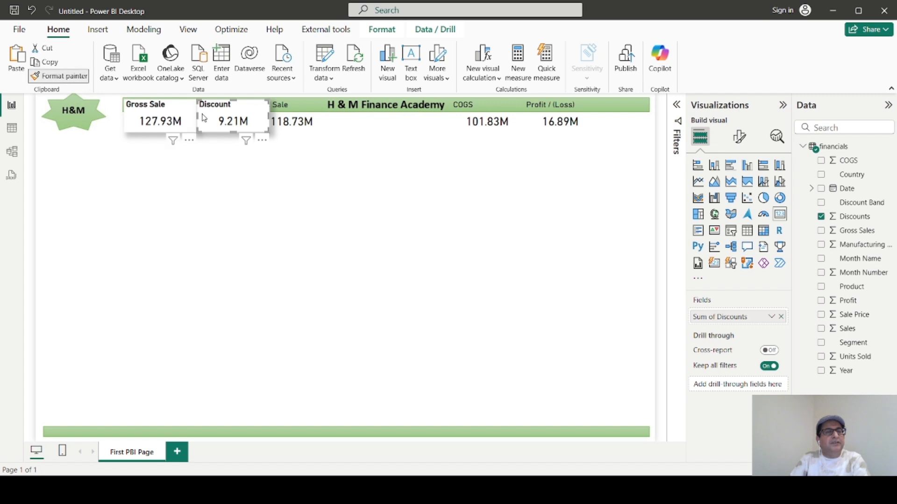
left_click(277, 117)
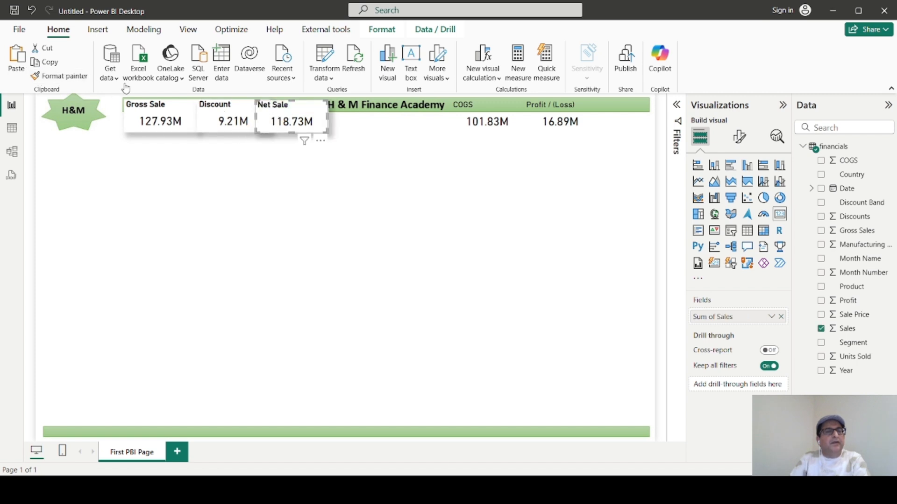
Apply the Net Sale card's formatting to the COGS and Profit / (Loss) cards with Format painter.
left_click(60, 76)
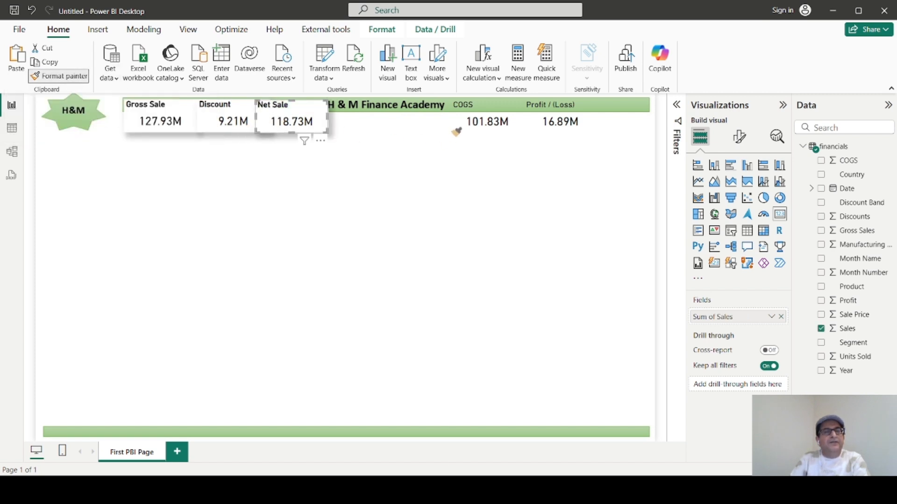
left_click(467, 120)
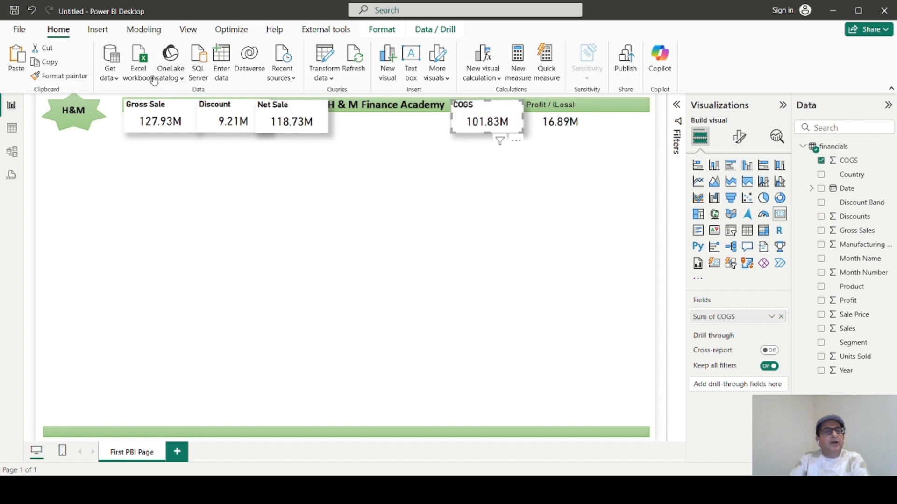
left_click(59, 76)
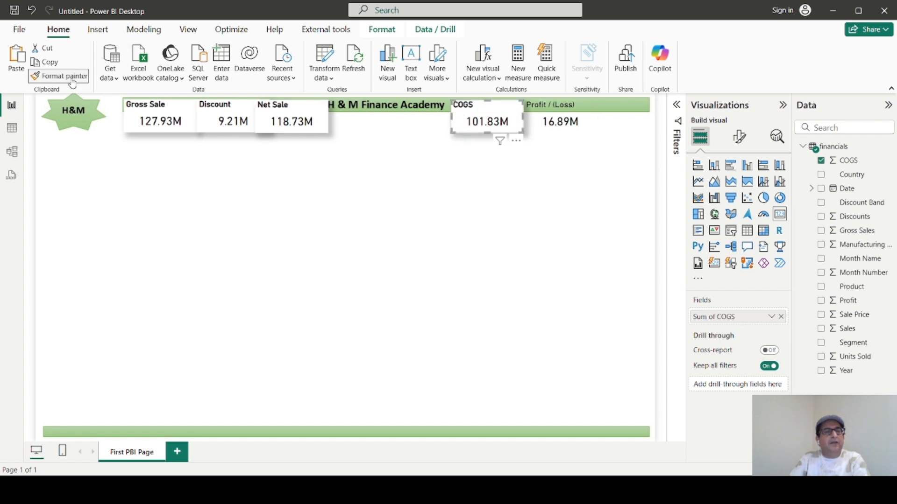
left_click(553, 119)
left_click(479, 195)
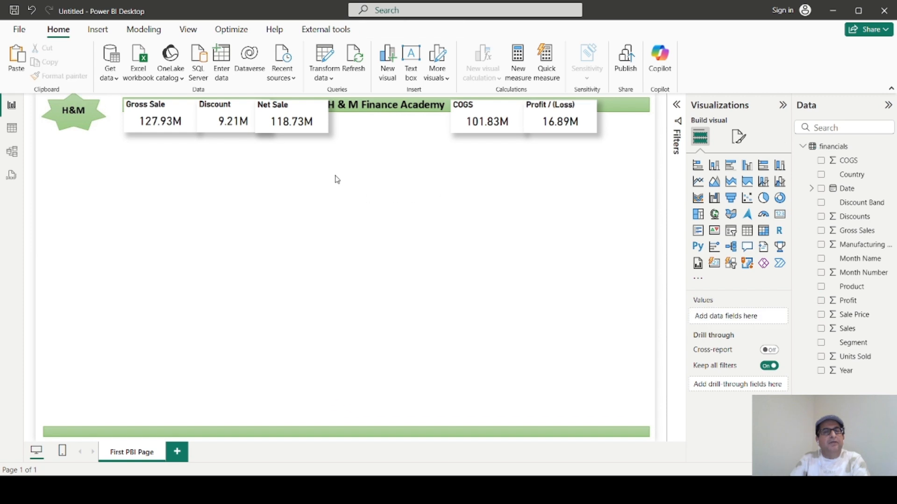
Shift the Net Sale card slightly toward the banner heading and narrow the Gross Sale card to leave a gap before the Discount card.
left_click_drag(303, 127, 307, 128)
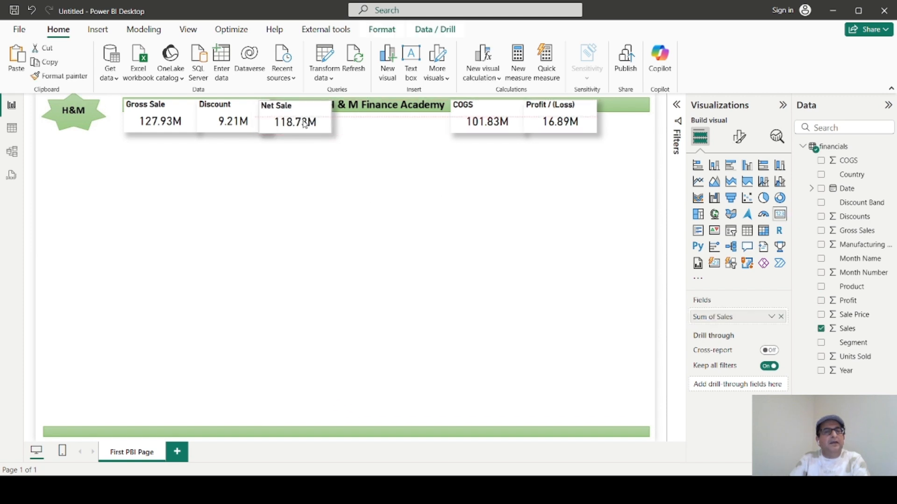
left_click(183, 124)
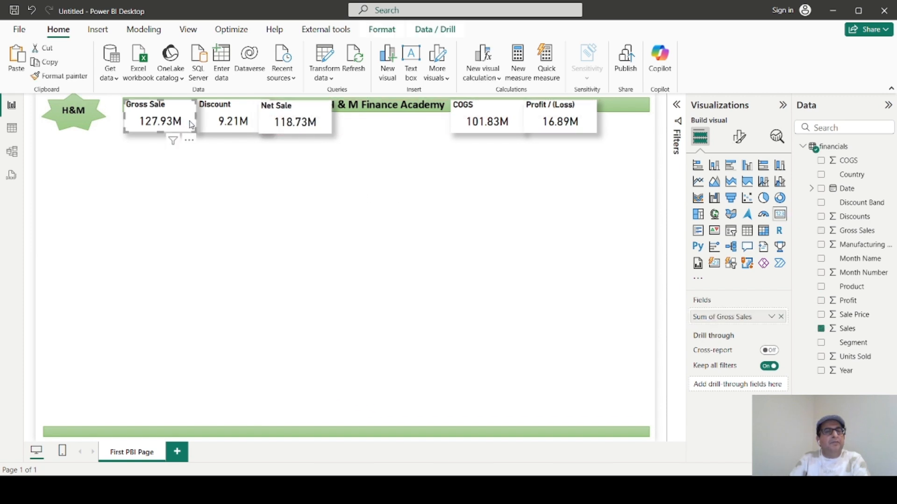
left_click_drag(196, 117, 188, 120)
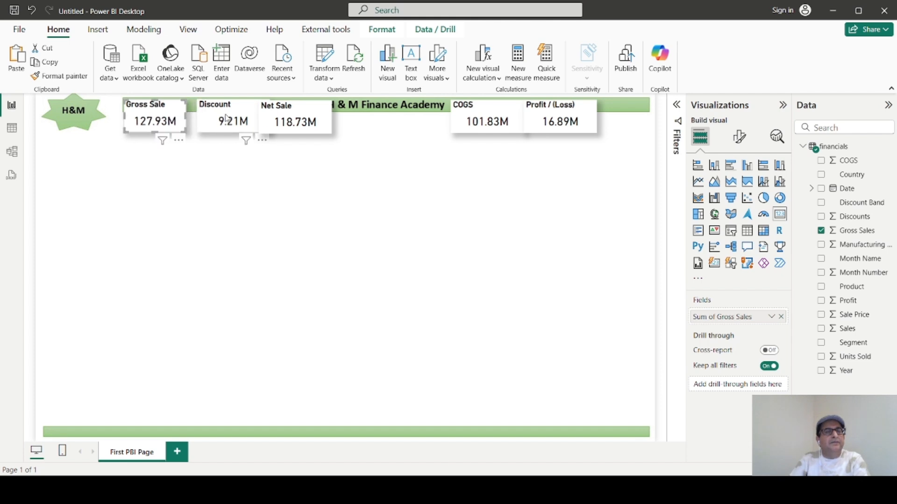
Narrow the Discount and Net Sale cards so a gap separates them and Net Sale clears the banner heading.
left_click(227, 119)
left_click_drag(264, 120, 255, 120)
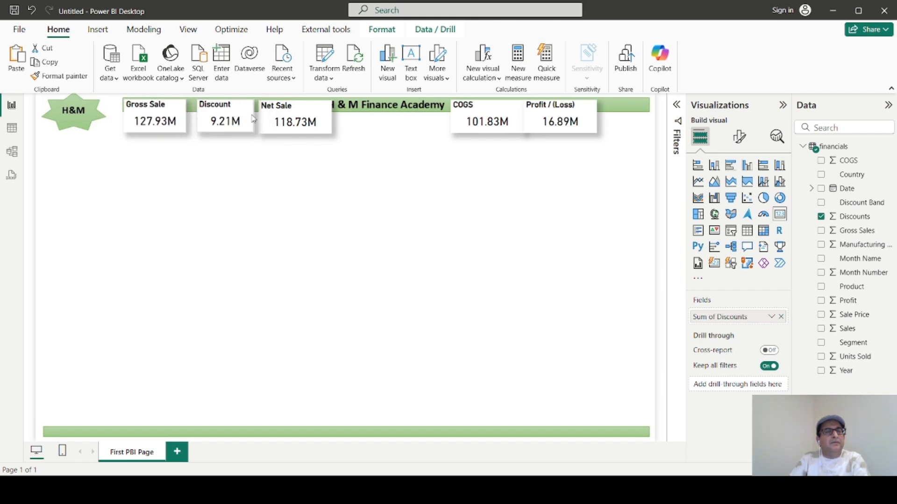
left_click(329, 120)
left_click_drag(332, 120, 319, 121)
Narrow the COGS and Profit / (Loss) cards to leave a gap between them.
left_click(490, 119)
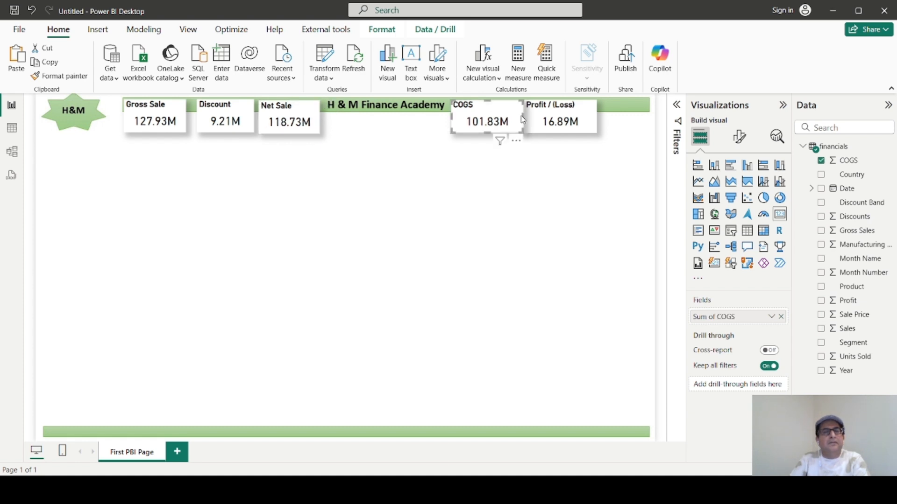
left_click_drag(522, 120, 513, 120)
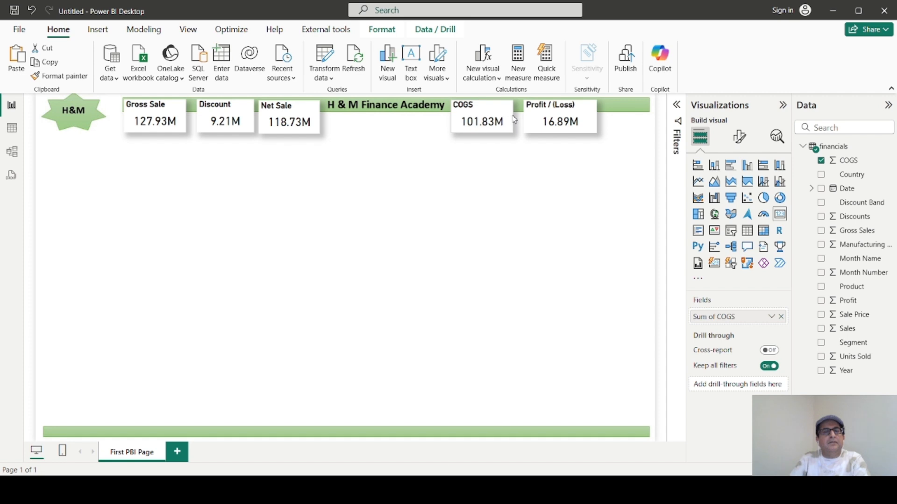
left_click(585, 121)
left_click_drag(597, 116, 588, 116)
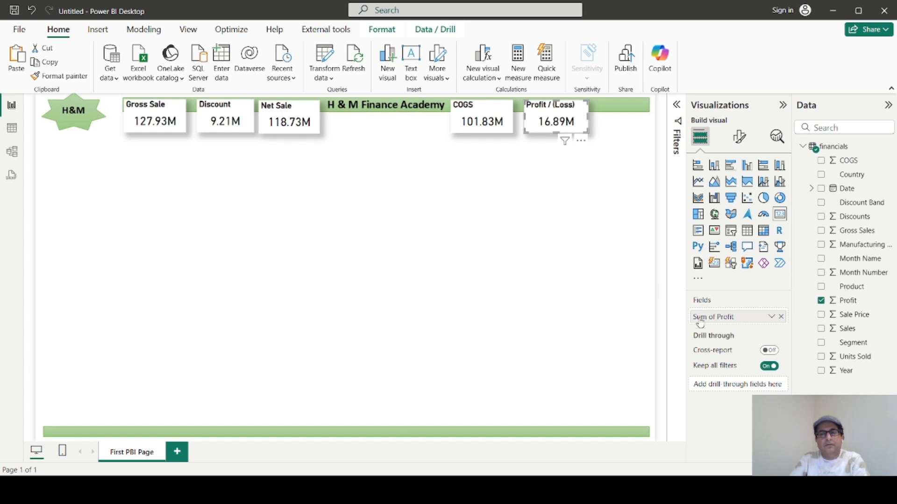
left_click(132, 137)
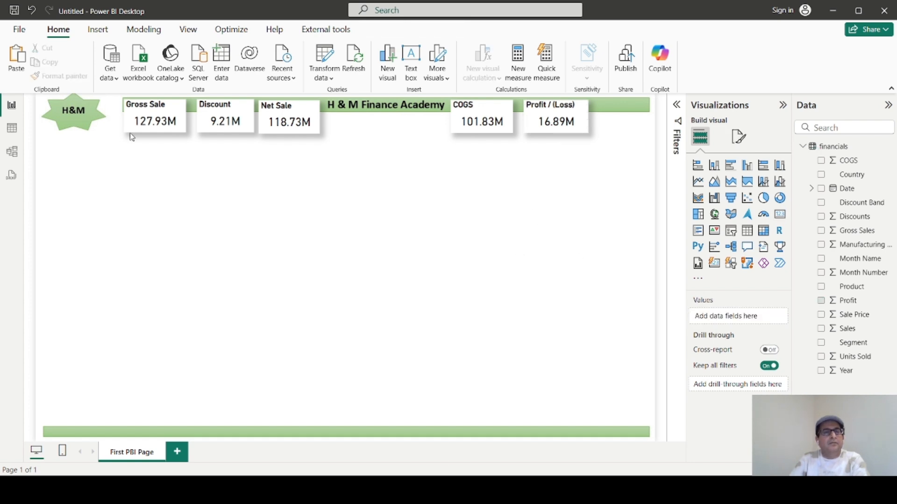
left_click(174, 111)
left_click(278, 206)
left_click(738, 136)
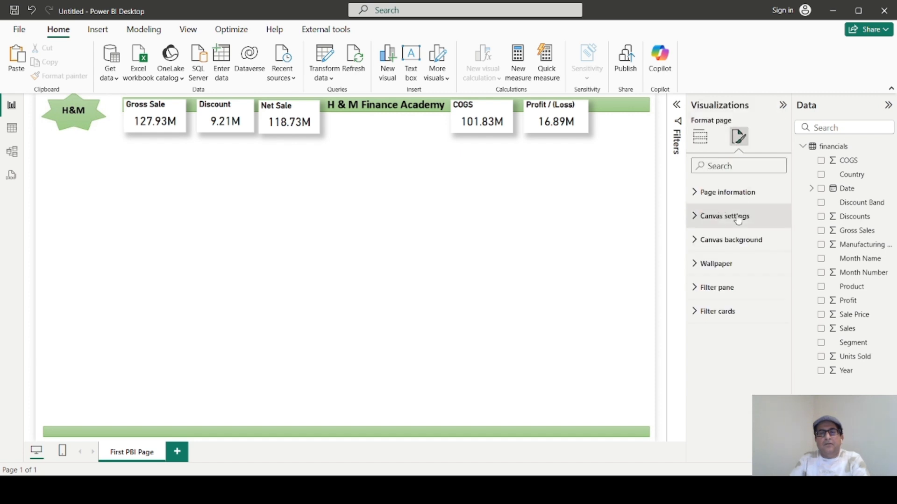
left_click(701, 196)
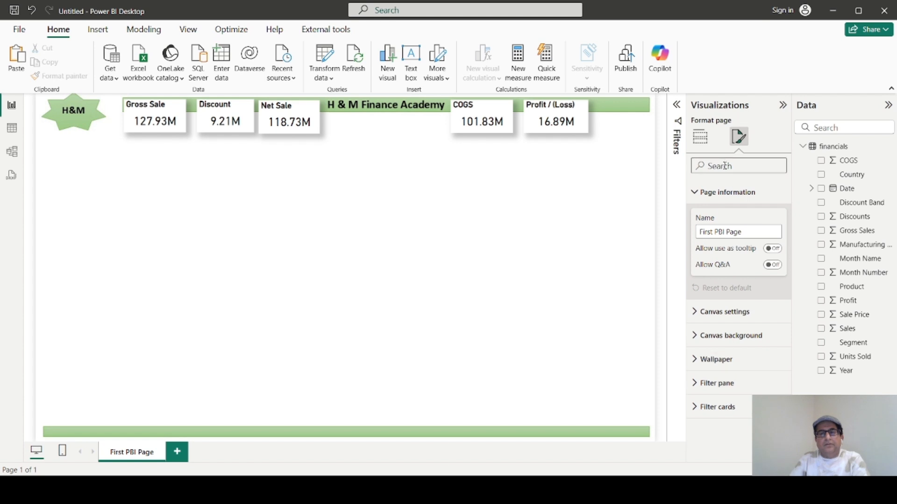
Insert a clustered bar chart with Product on the Y-axis and the sum of Gross Sales on the X-axis.
left_click(698, 140)
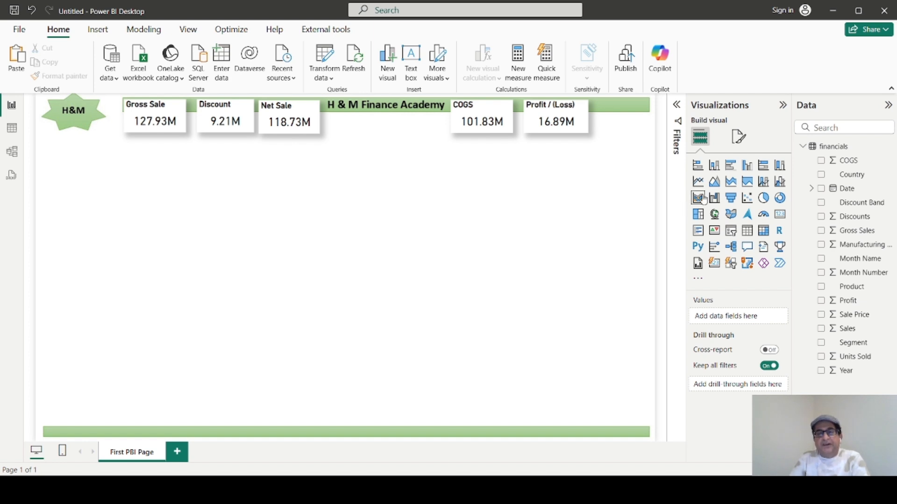
left_click(731, 167)
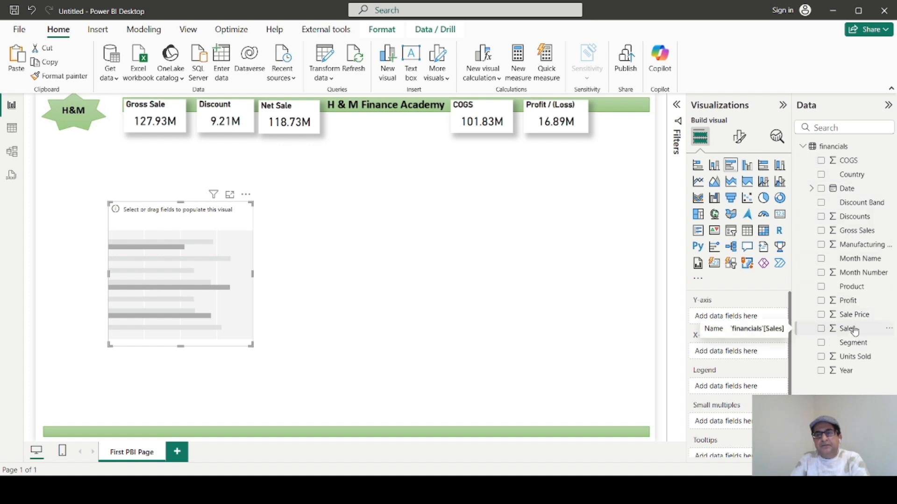
left_click_drag(843, 232, 741, 322)
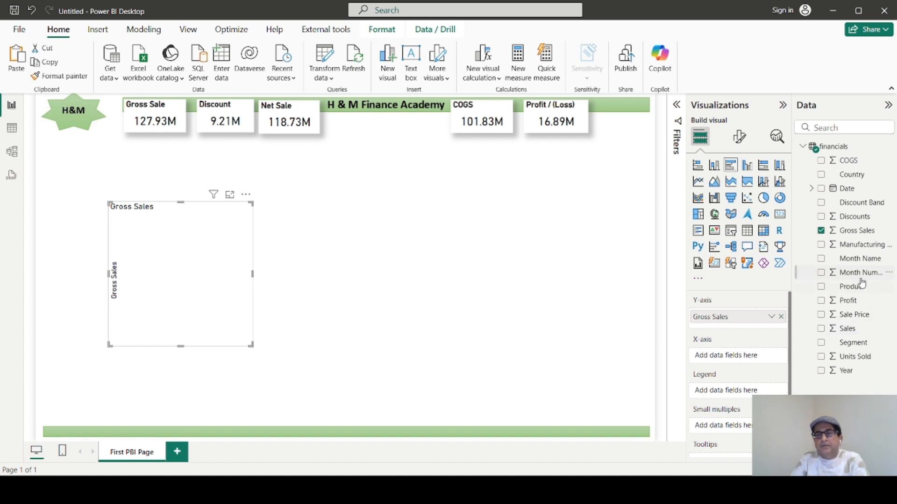
left_click_drag(737, 319, 739, 364)
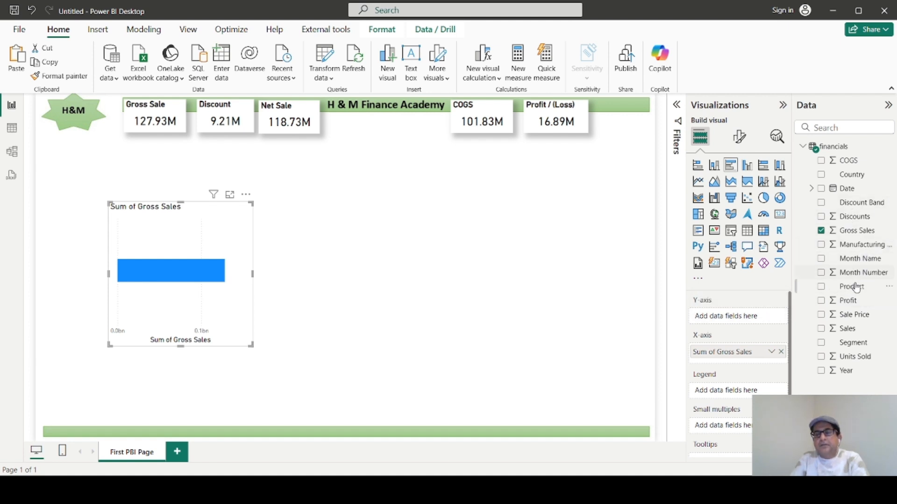
left_click_drag(851, 289, 753, 322)
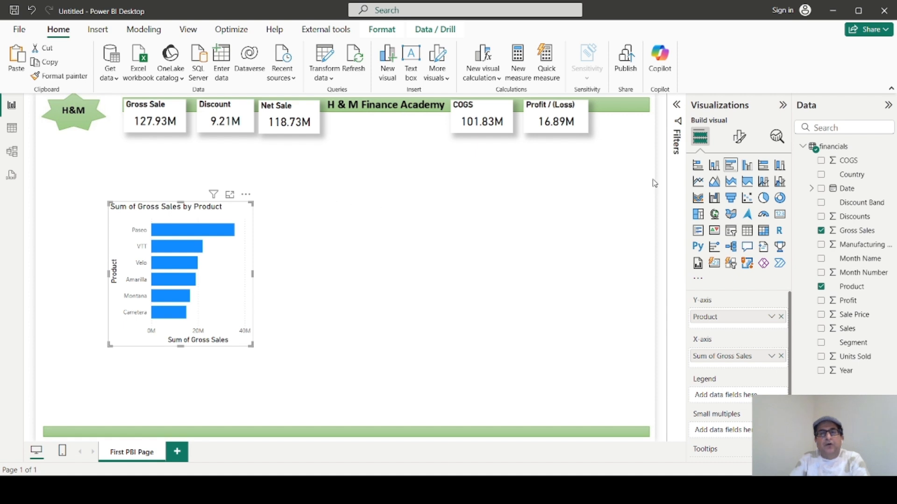
Set the color of the bar chart's Y-axis values to the custom green #3BDF1A.
left_click(740, 138)
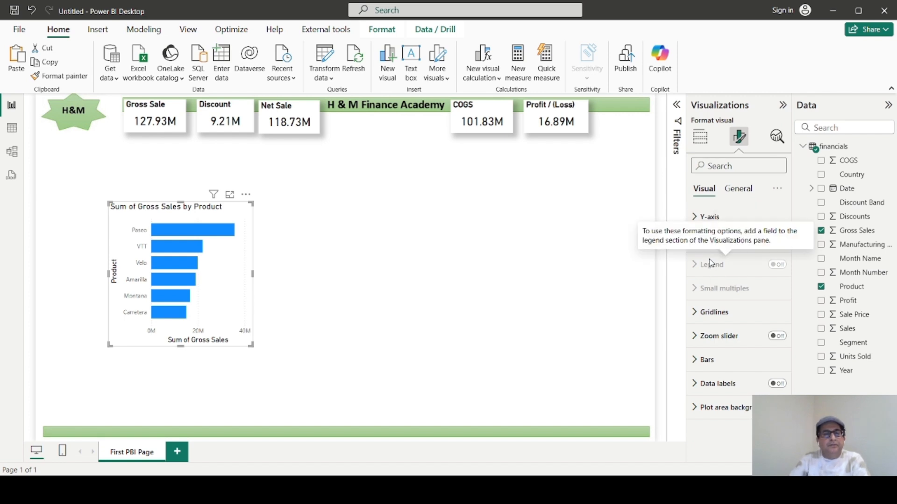
left_click(697, 220)
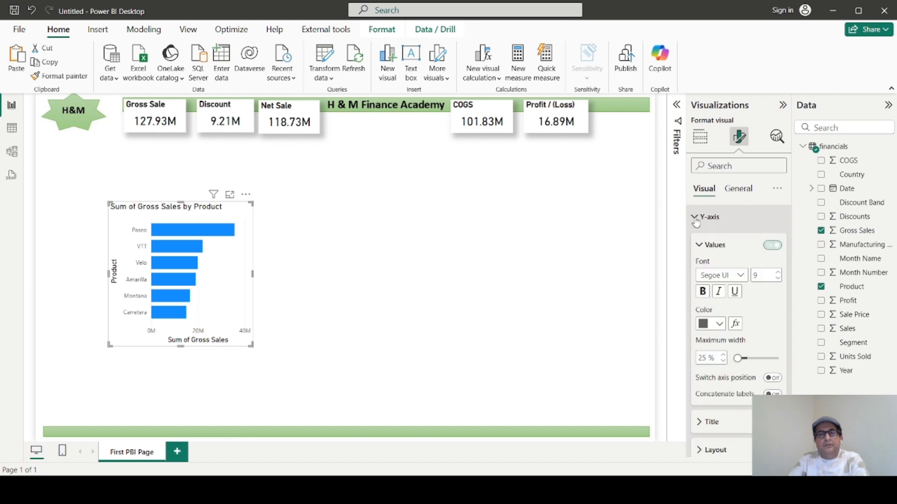
left_click(720, 325)
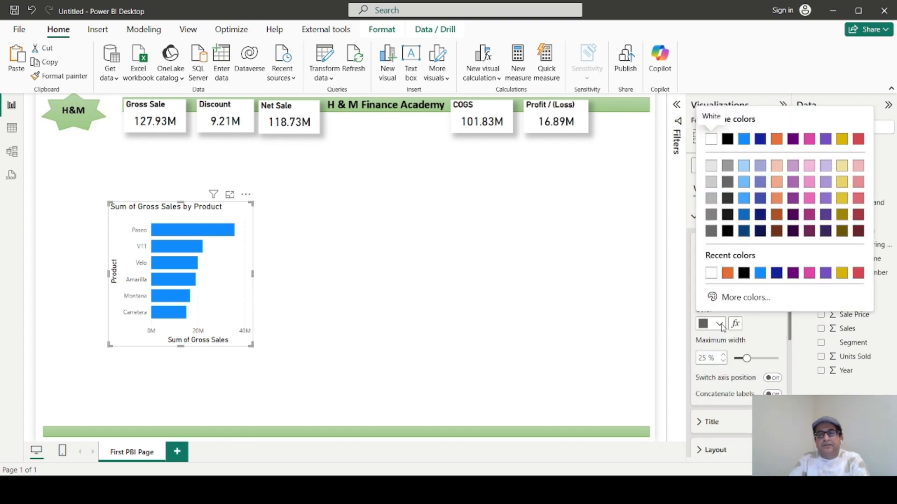
left_click(712, 297)
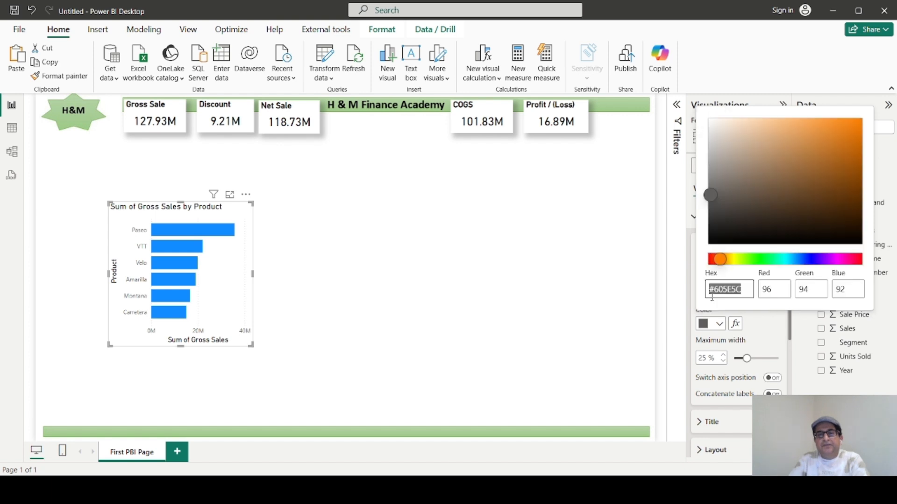
left_click(754, 260)
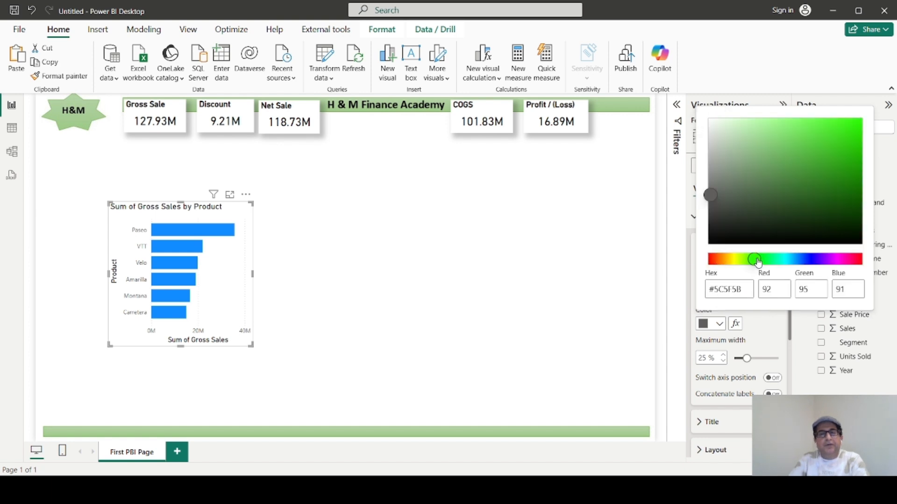
left_click(840, 133)
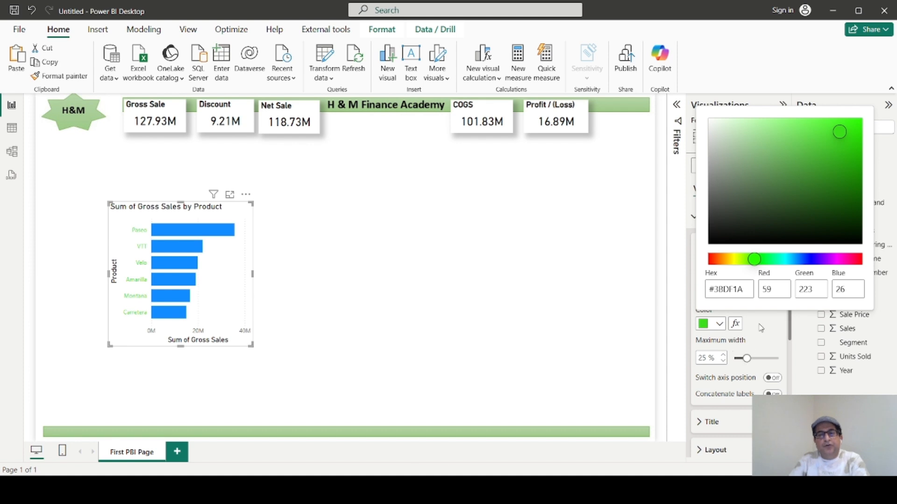
left_click(762, 339)
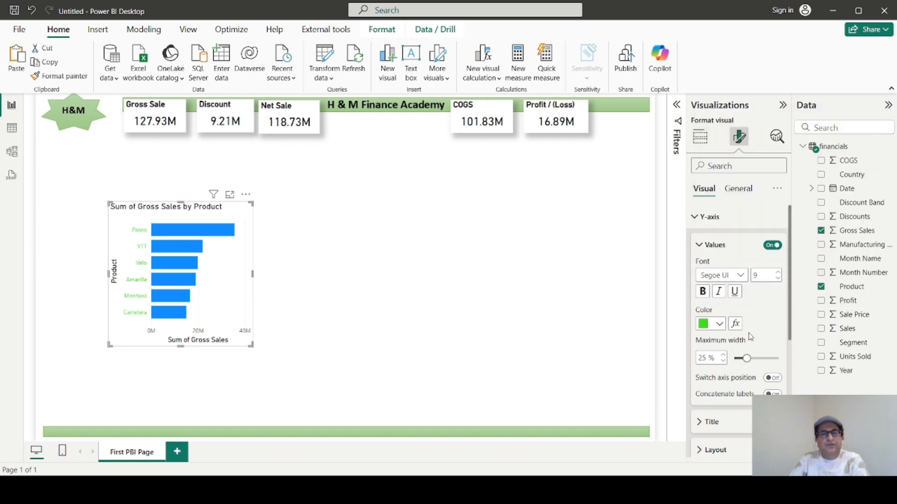
Recolor the bar chart's Y-axis values dark grey.
left_click(719, 324)
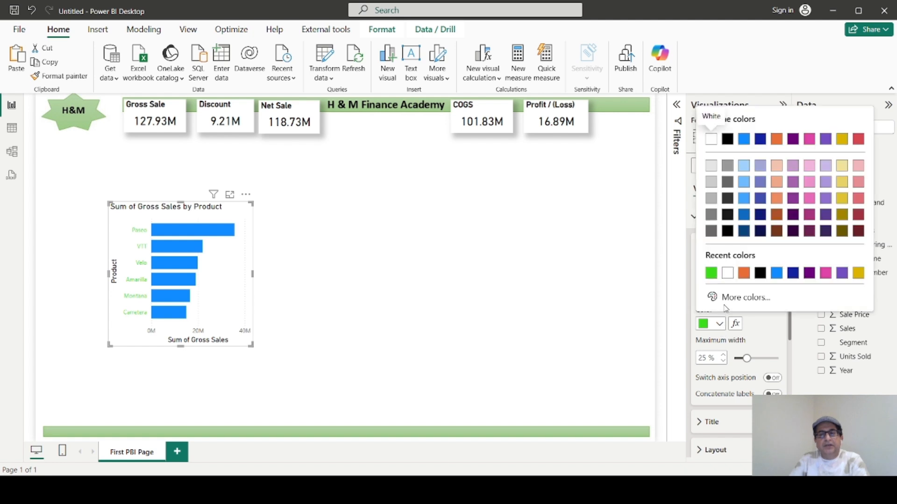
left_click(728, 214)
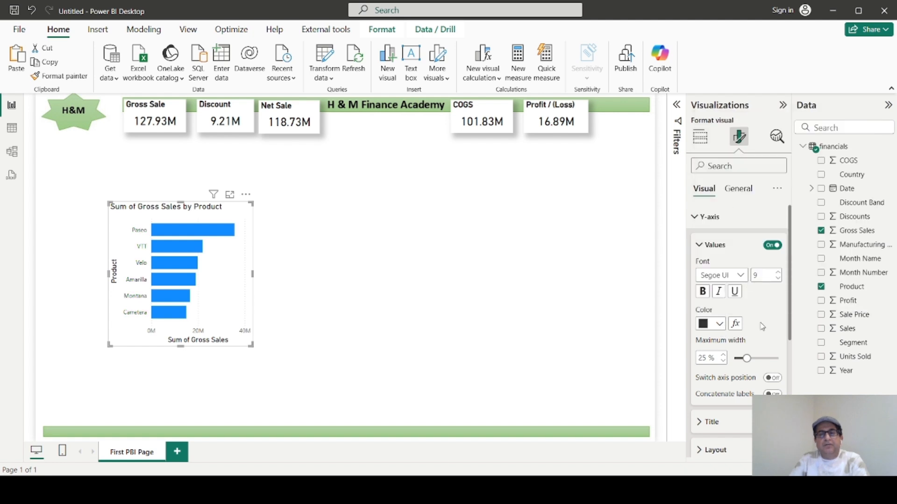
Set the bar chart's Y-axis title text to "Product Sale".
scroll(758, 336, "down", 2)
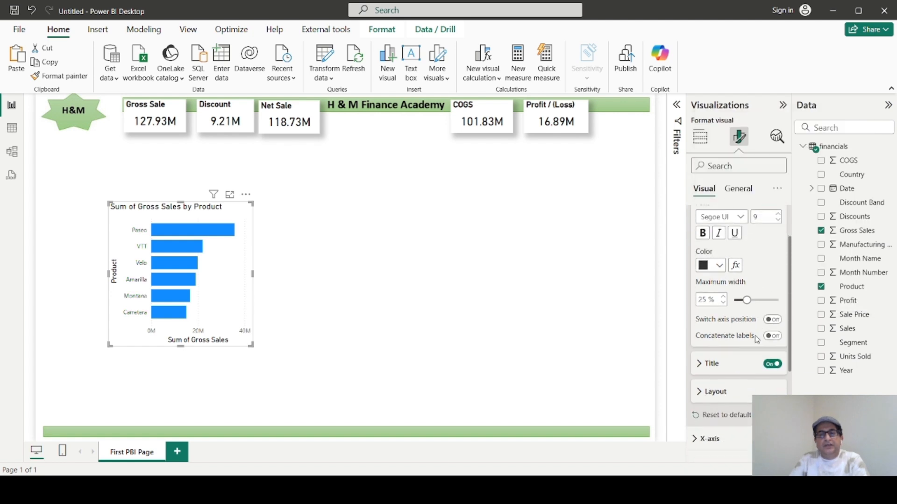
left_click(707, 366)
scroll(724, 358, "down", 2)
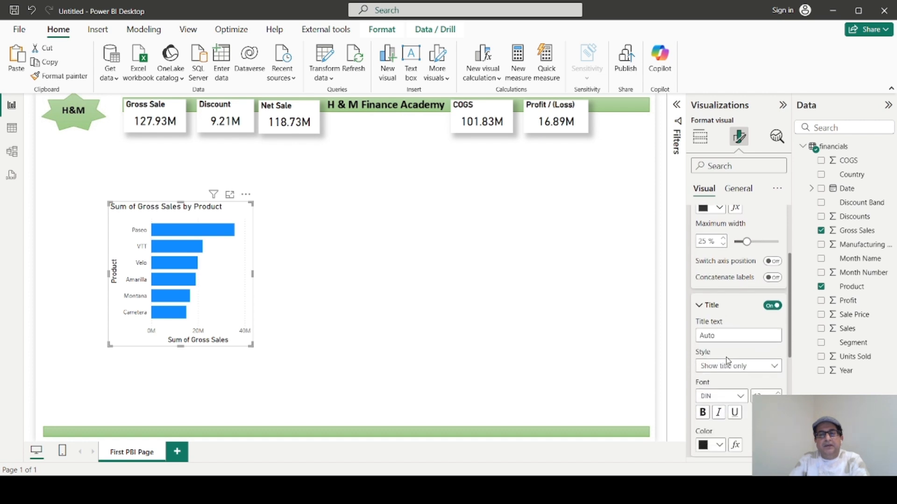
left_click(723, 334)
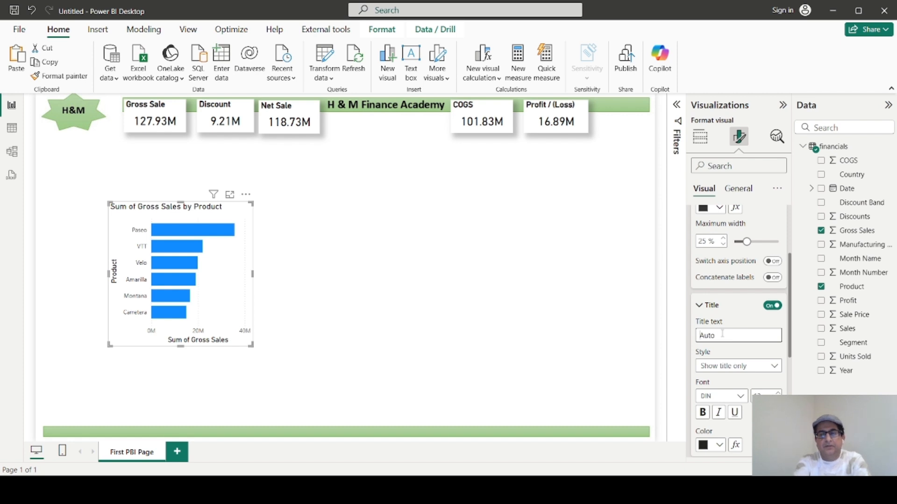
type("Product SA")
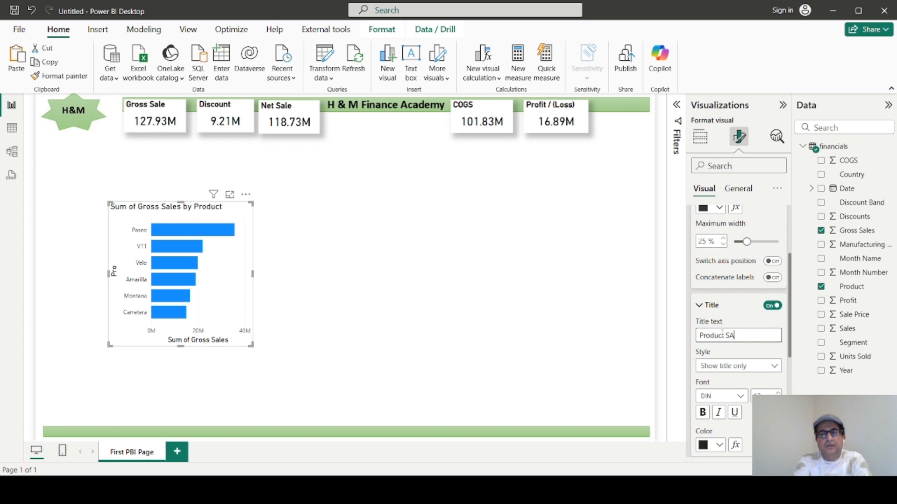
key("BackSpace")
key("BackSpace")
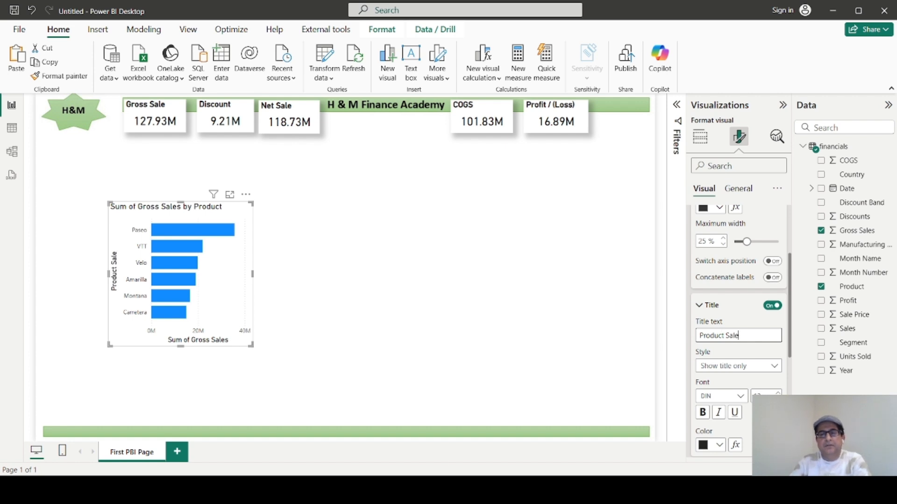
Try green on the Y-axis title, then set its color to the recently used dark grey.
scroll(744, 419, "down", 2)
left_click(720, 387)
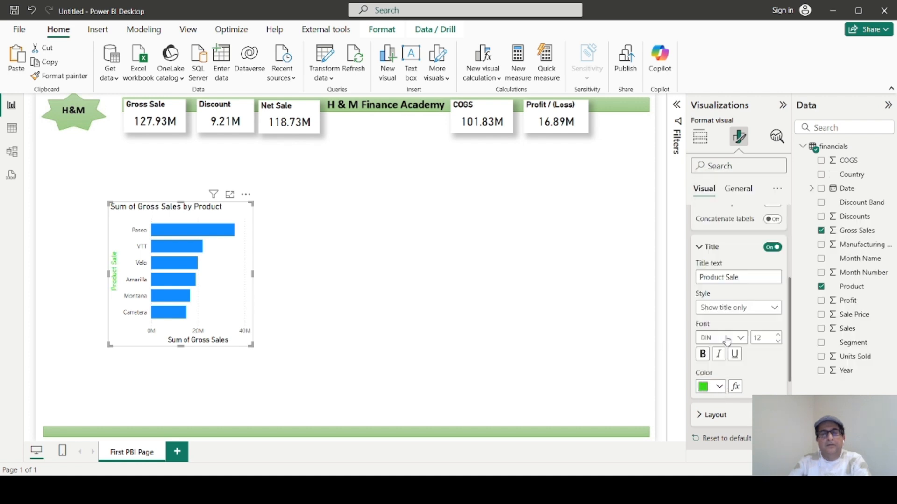
left_click(719, 387)
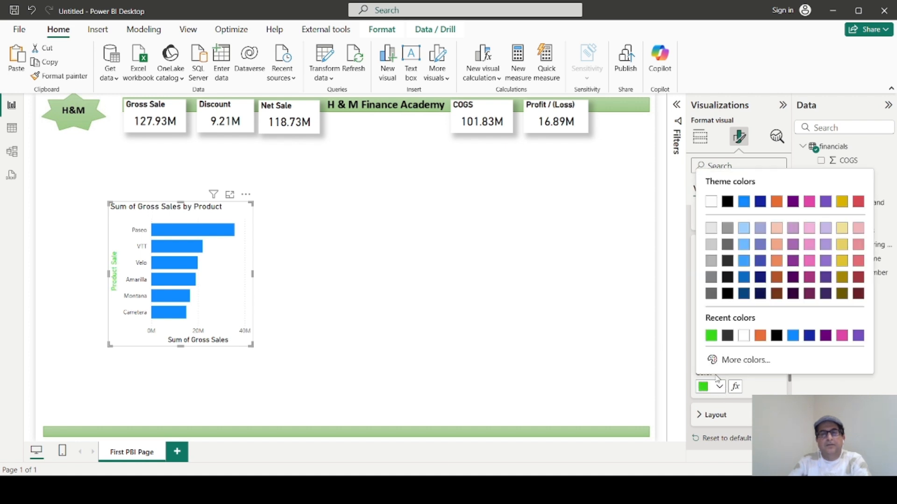
left_click(727, 336)
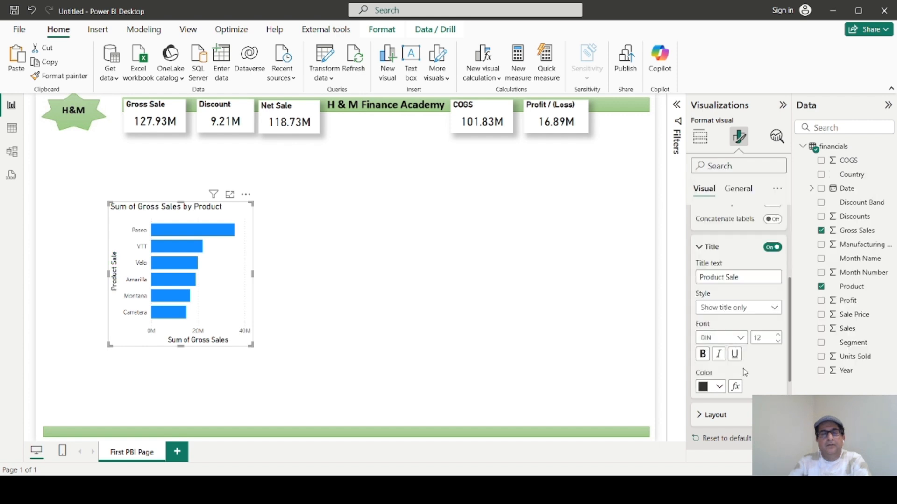
Turn off both the Y-axis title and the X-axis title of the bar chart.
scroll(749, 377, "up", 2)
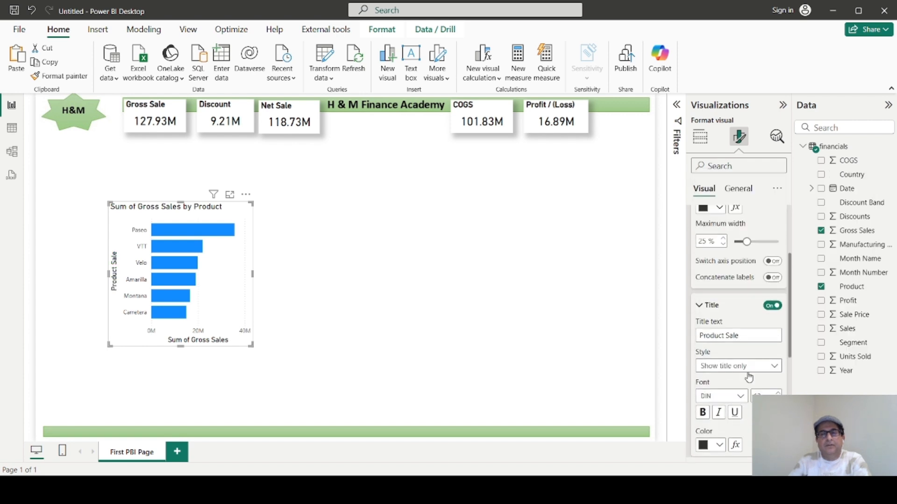
left_click(769, 306)
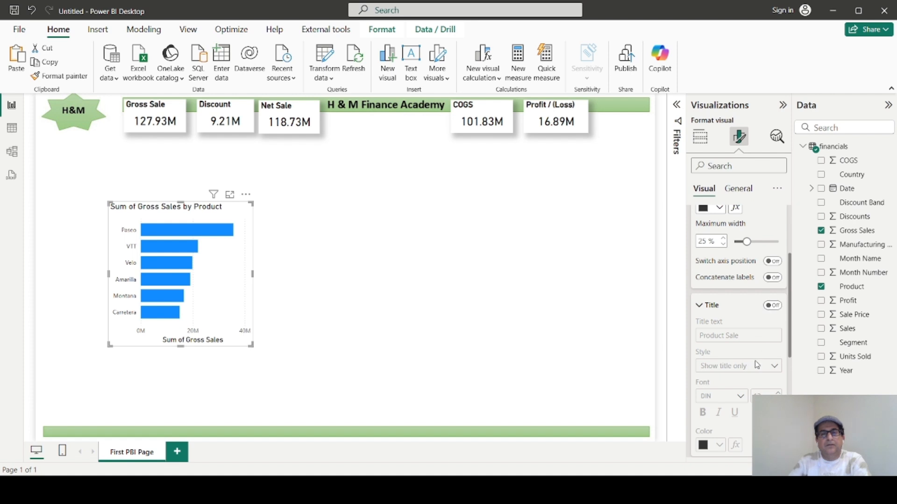
scroll(753, 371, "down", 3)
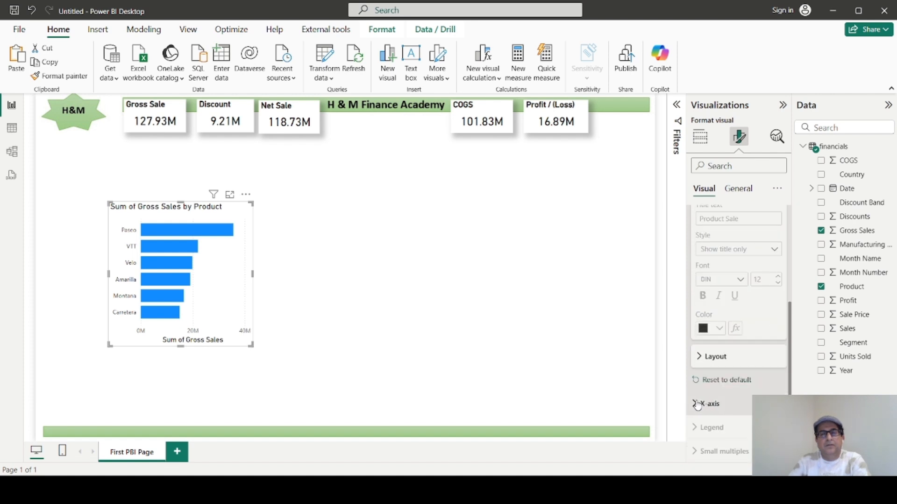
left_click(698, 405)
scroll(710, 402, "down", 3)
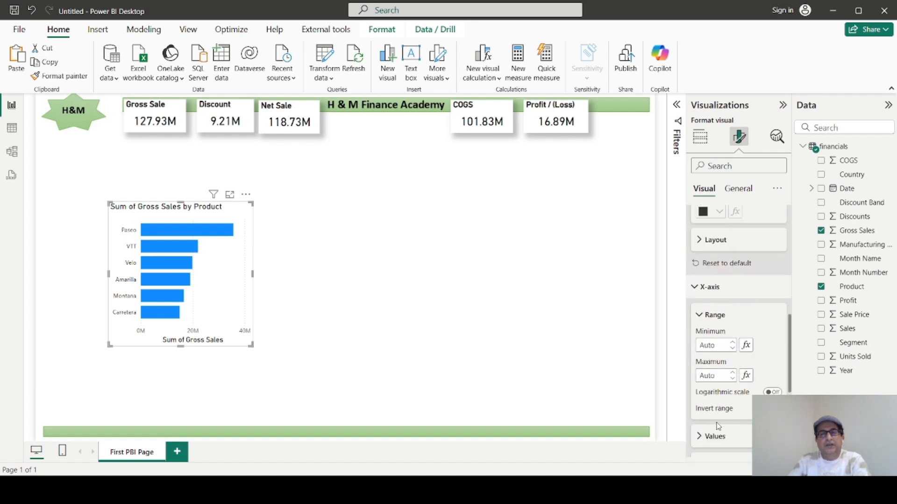
scroll(718, 426, "down", 3)
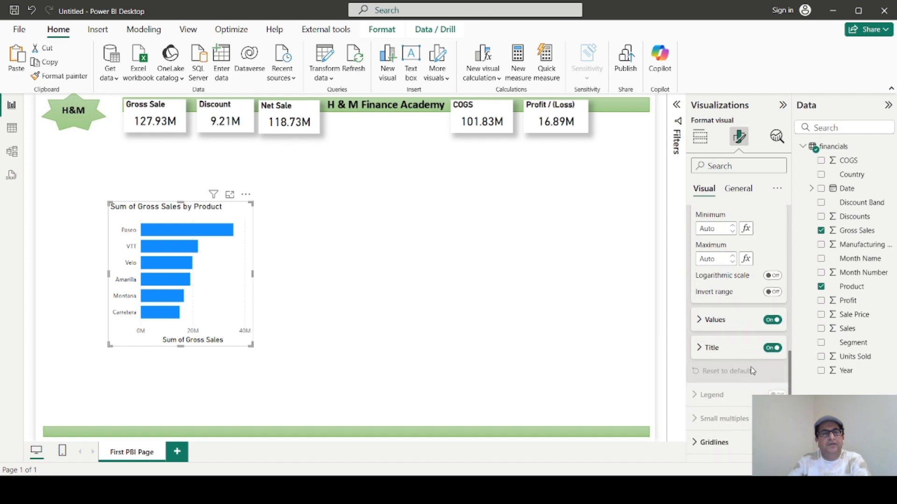
left_click(766, 350)
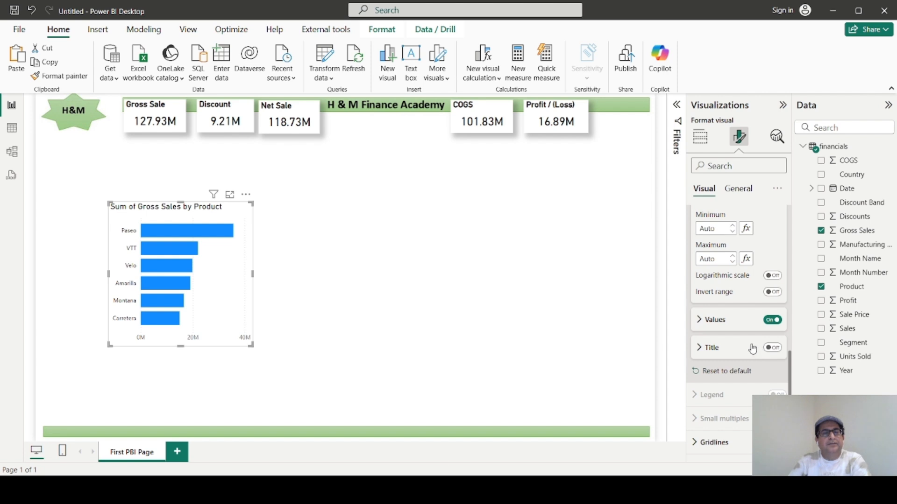
Look through the bar chart's Y-axis and X-axis formatting settings and the remaining visual options.
scroll(754, 352, "up", 3)
scroll(743, 353, "up", 2)
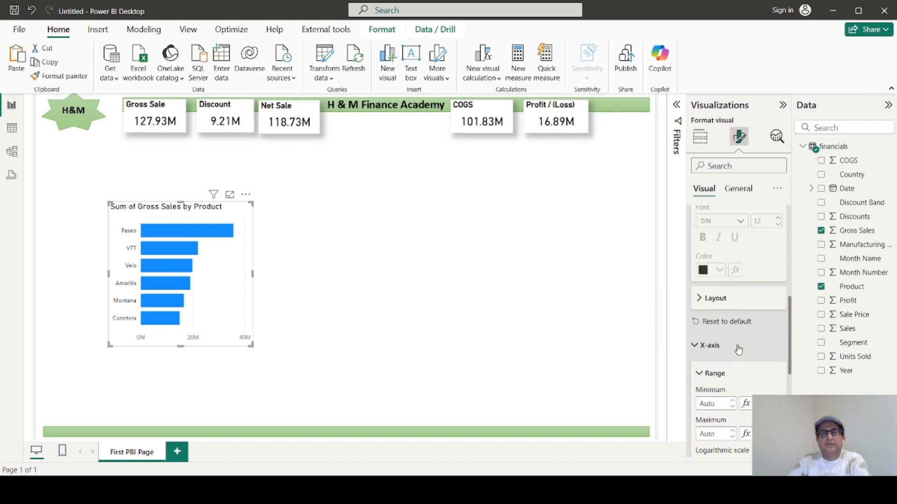
scroll(728, 351, "up", 4)
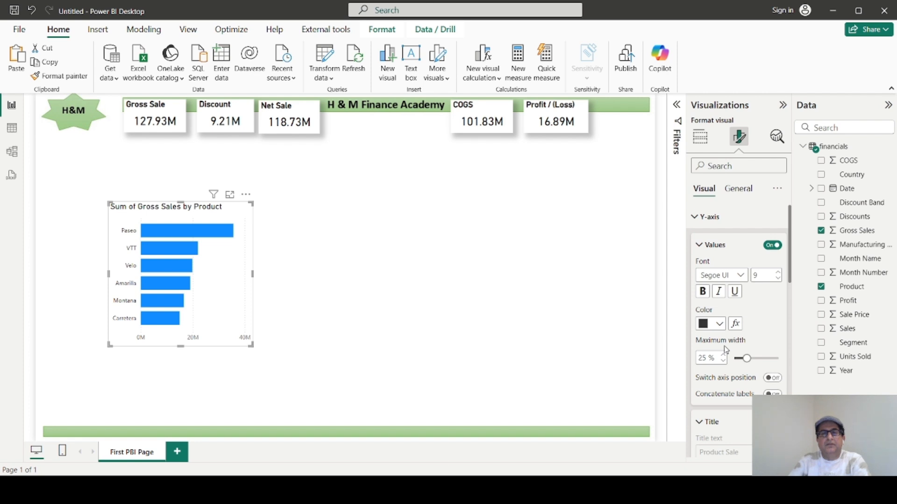
scroll(724, 350, "down", 5)
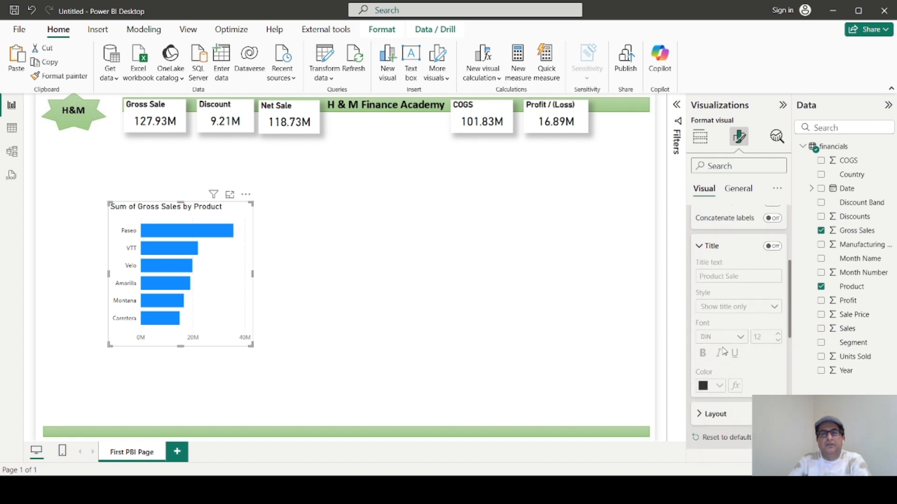
scroll(723, 351, "down", 4)
scroll(723, 352, "down", 2)
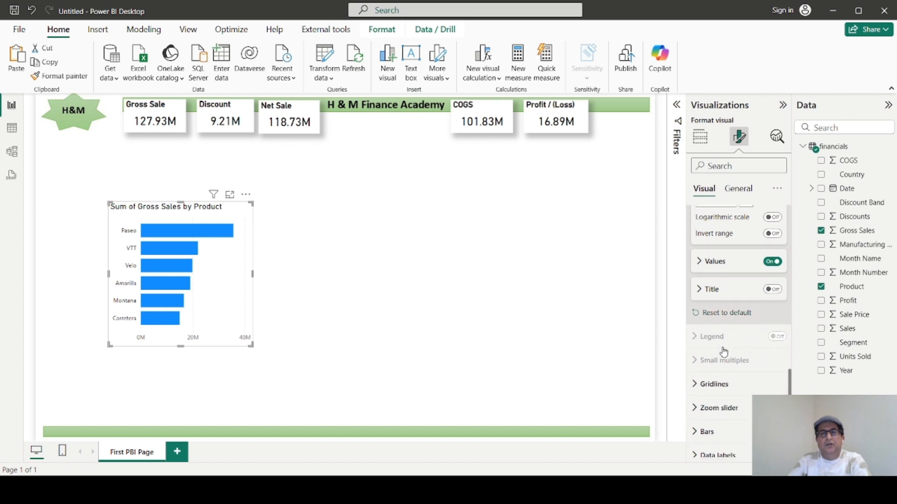
scroll(723, 352, "up", 2)
scroll(723, 352, "down", 4)
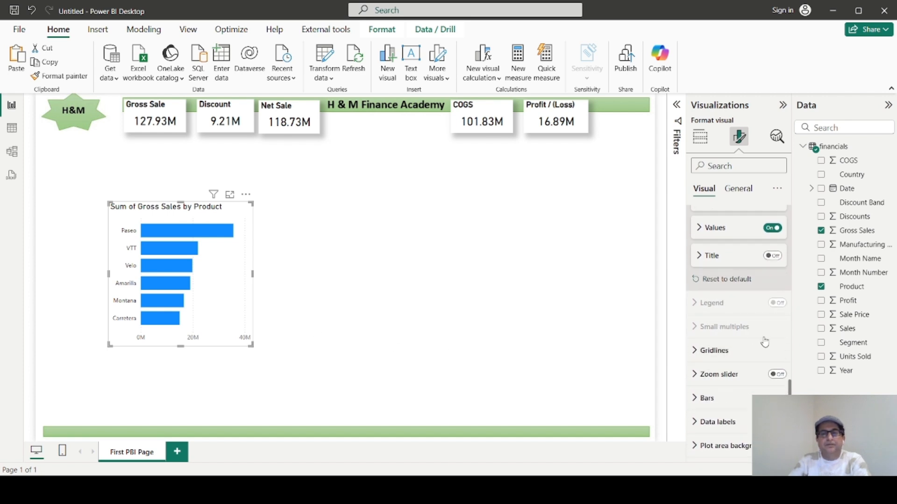
Check the summarization options of the chart's Gross Sales field and shorten the bar chart from its lower edge.
left_click(700, 136)
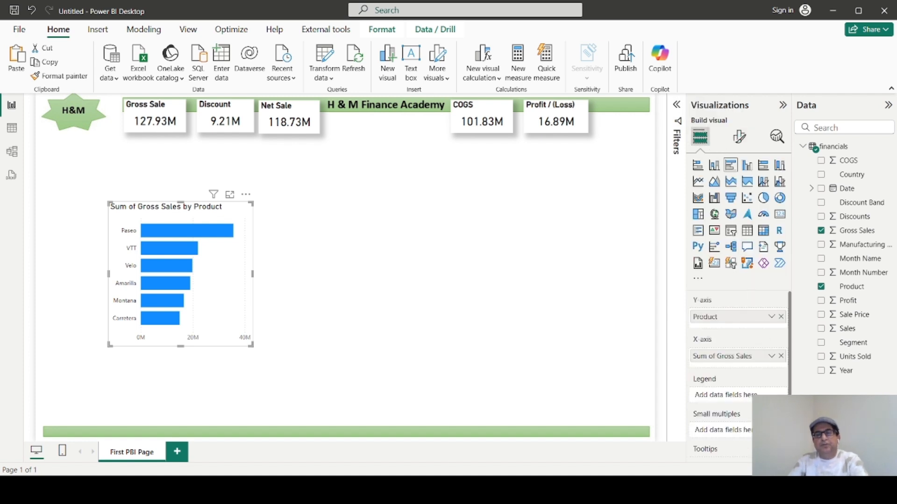
left_click(771, 355)
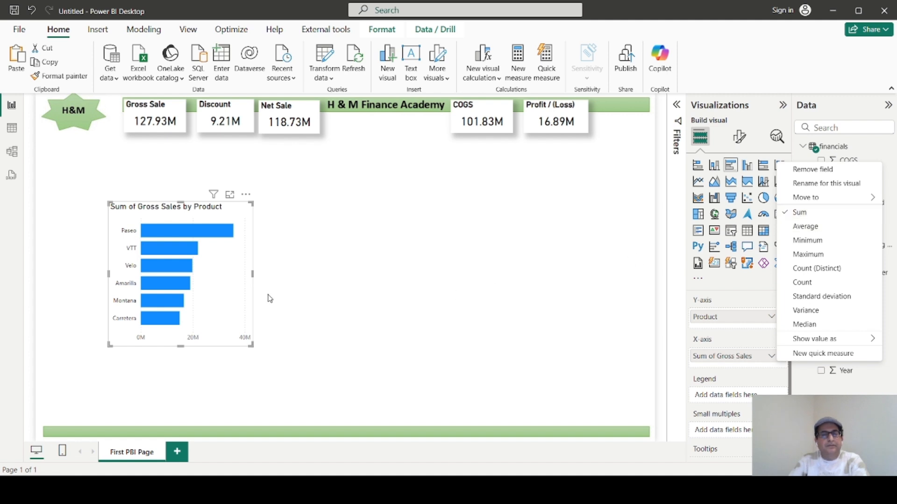
left_click(244, 293)
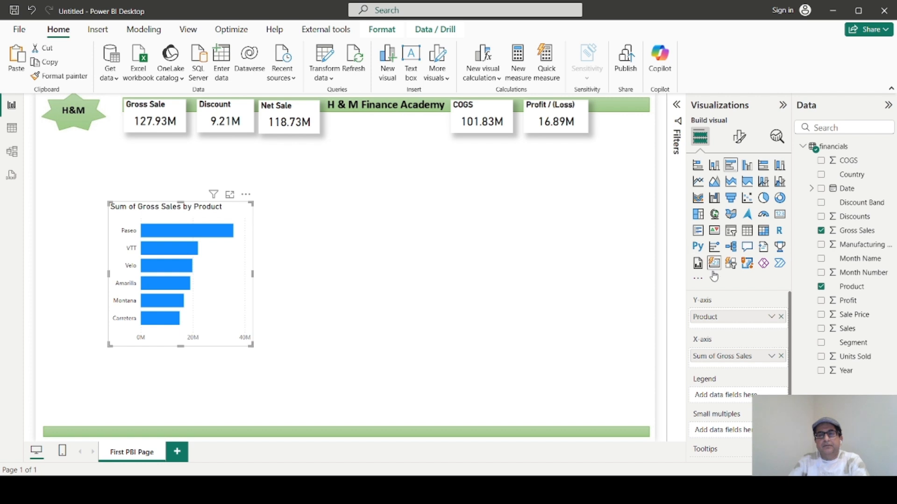
scroll(723, 357, "down", 2)
scroll(723, 358, "down", 1)
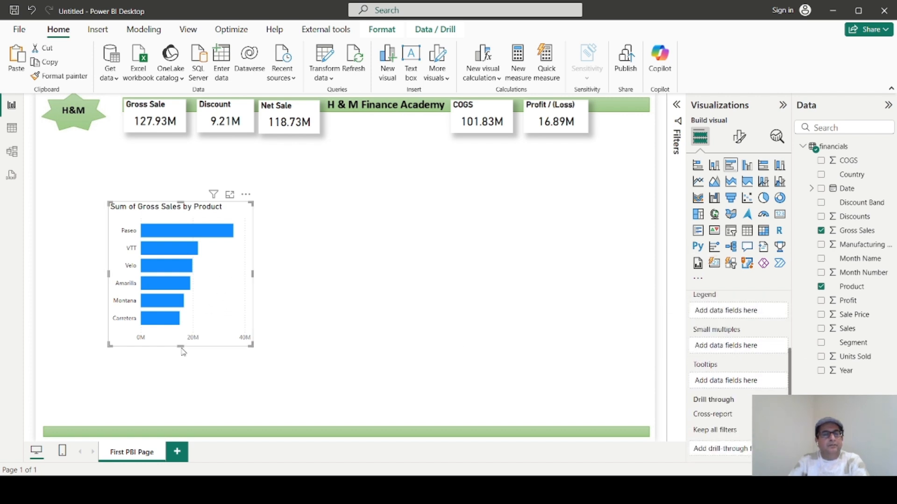
left_click_drag(180, 346, 182, 322)
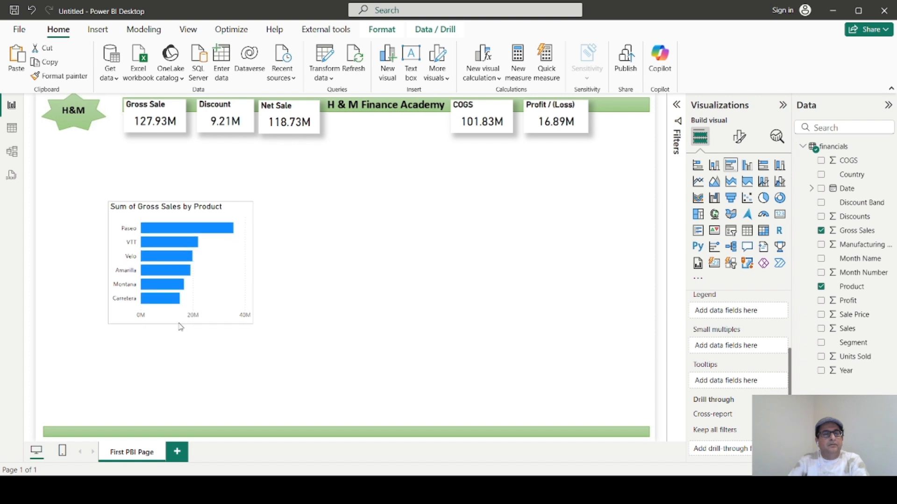
Turn on the bar chart's "Product Sale" Y-axis title and look at its style setting.
left_click(739, 136)
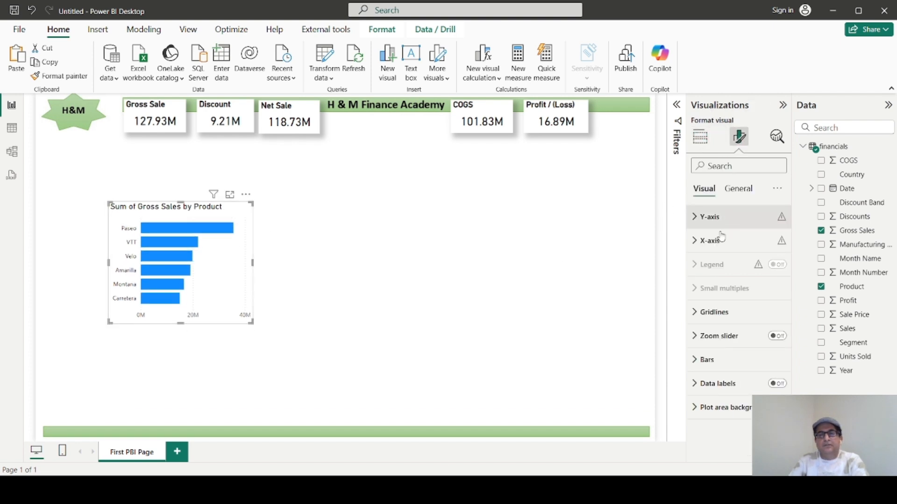
left_click(696, 218)
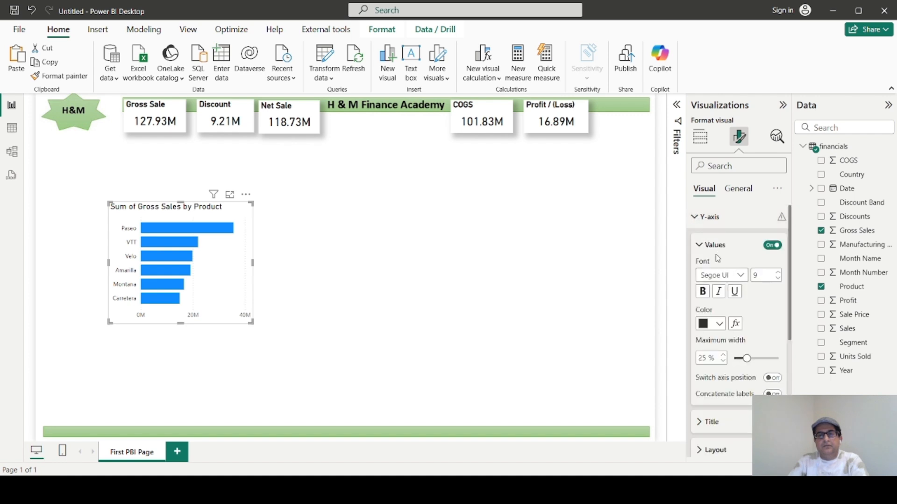
scroll(719, 271, "down", 3)
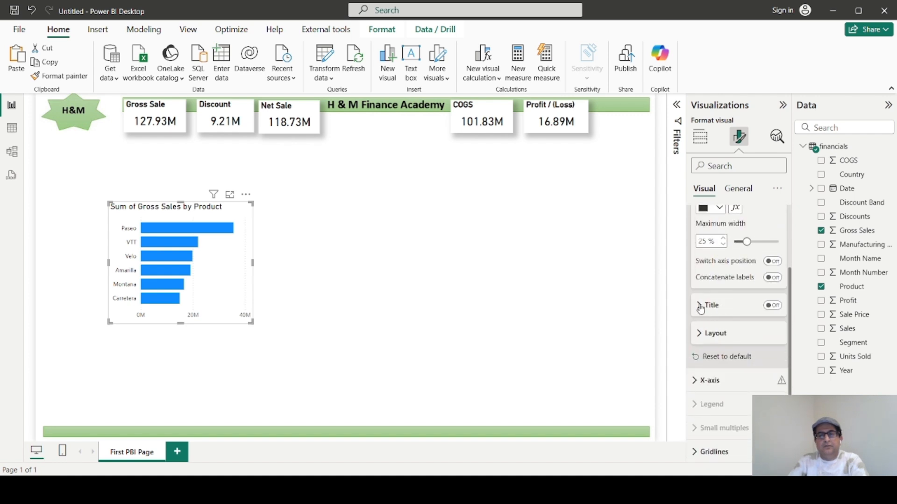
left_click(700, 306)
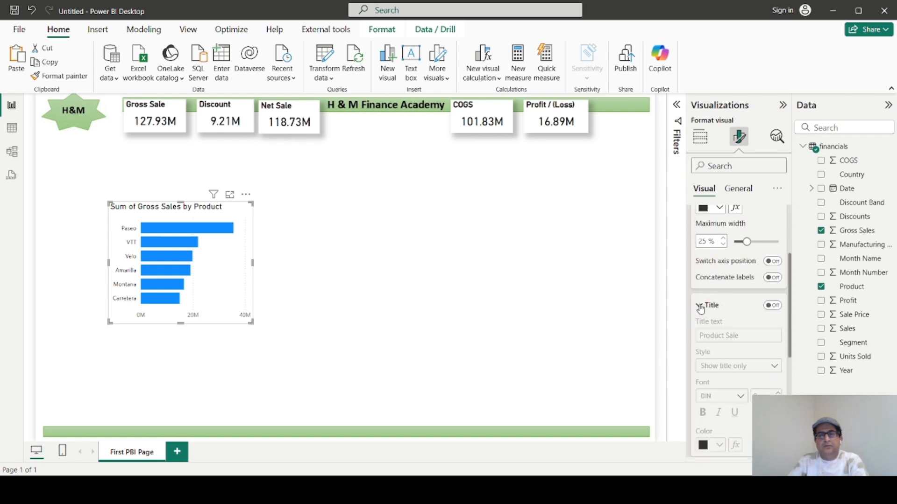
left_click(777, 309)
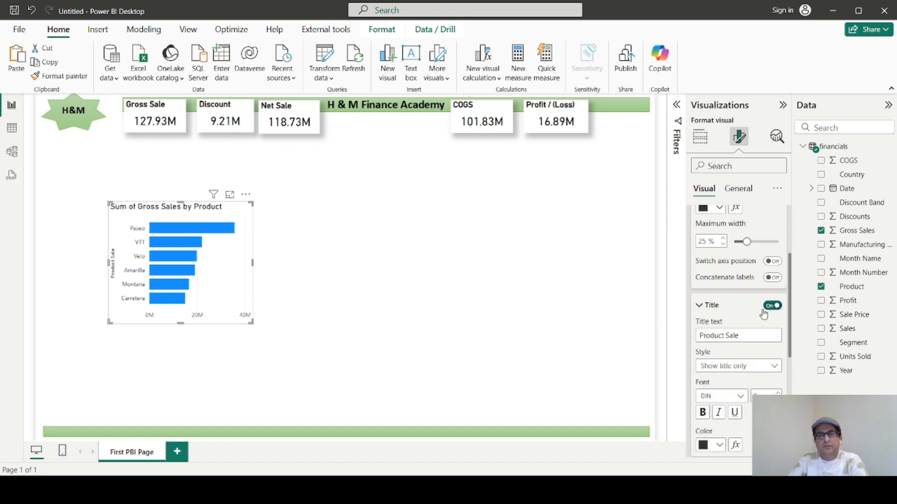
left_click(775, 367)
left_click(775, 367)
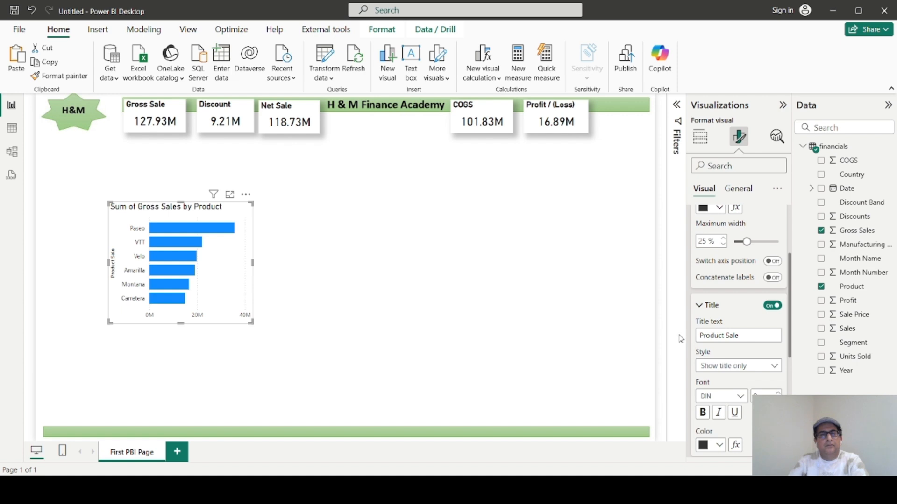
Move the bar chart to the page's left edge, just below the H&M logo and the Gross Sale card.
left_click(301, 259)
left_click(251, 259)
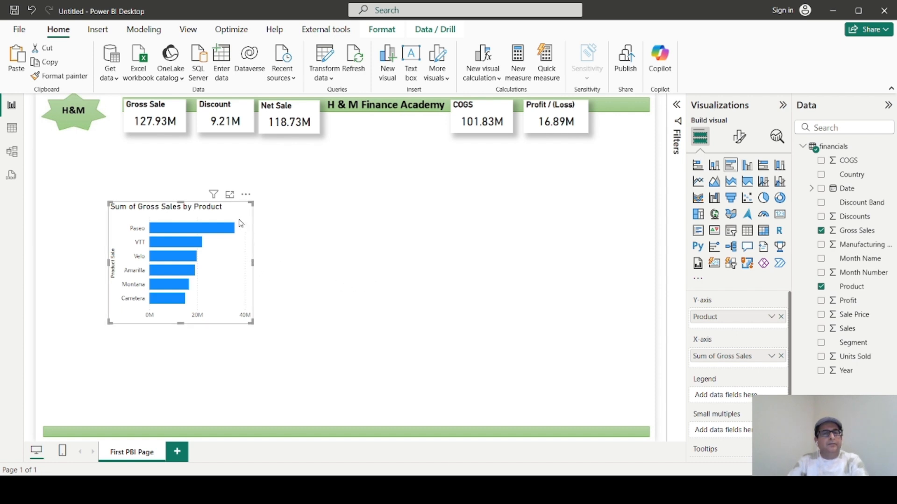
left_click_drag(236, 214, 173, 160)
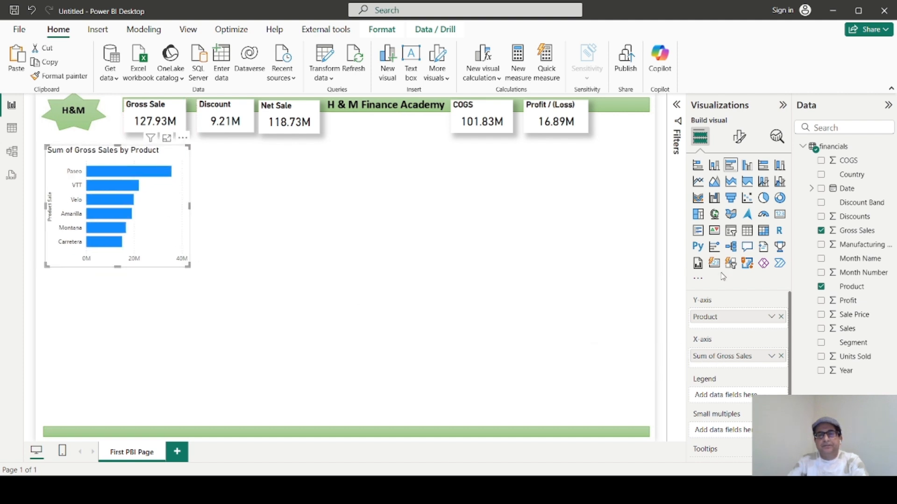
Turn off the Y-axis title of the bar chart.
left_click(743, 140)
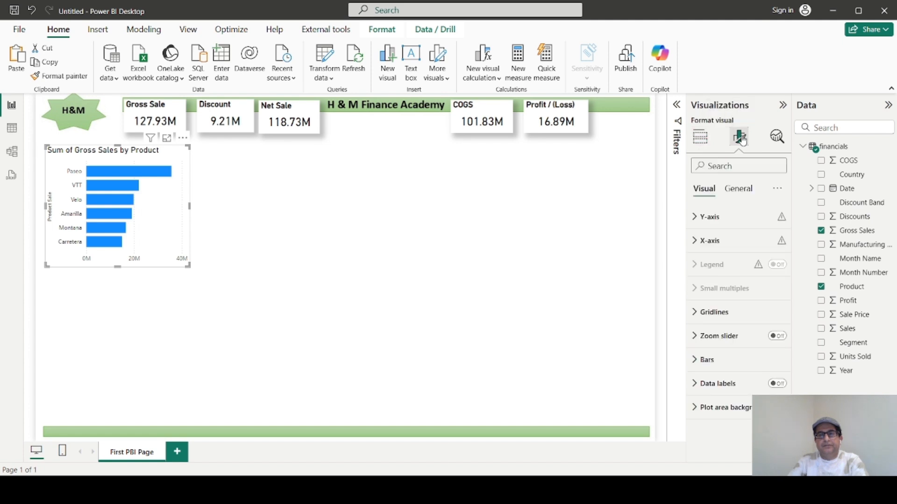
left_click(700, 137)
scroll(761, 378, "down", 1)
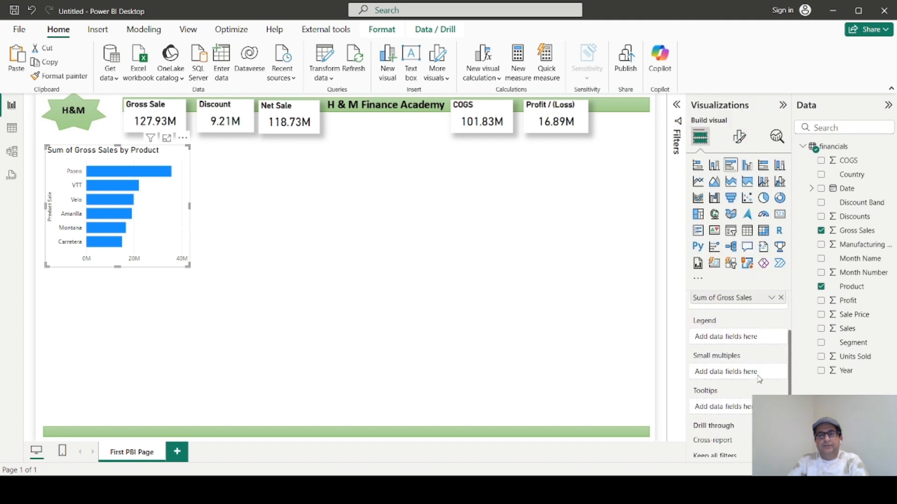
left_click(739, 140)
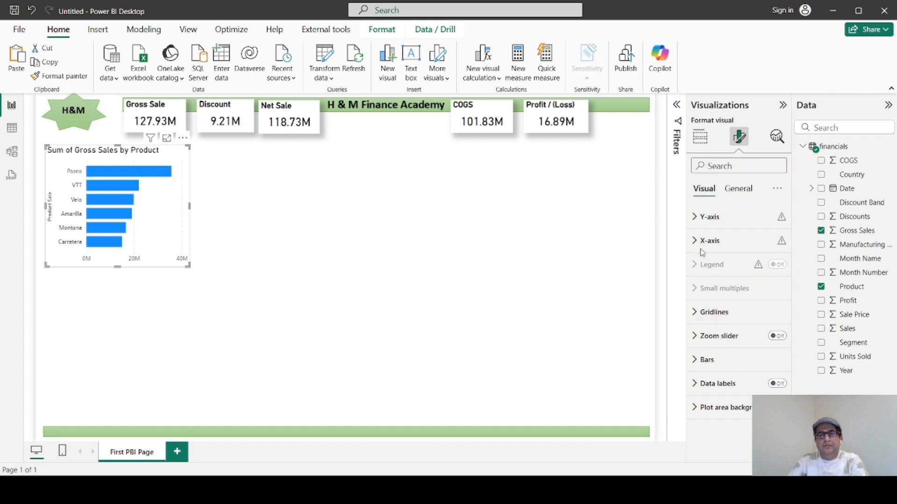
left_click(698, 219)
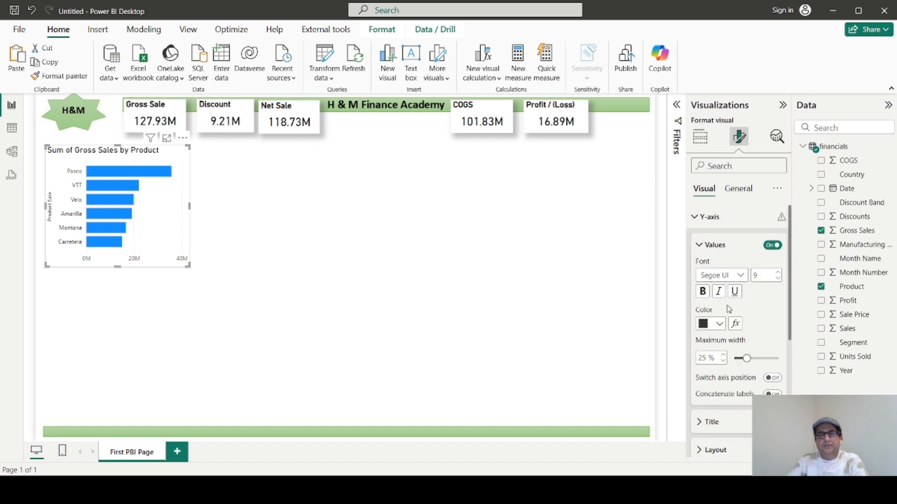
scroll(727, 331, "down", 3)
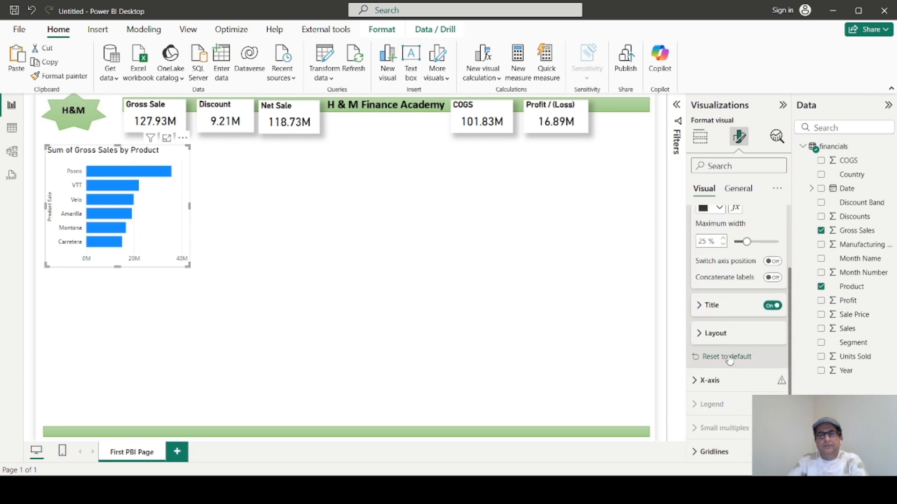
left_click(768, 306)
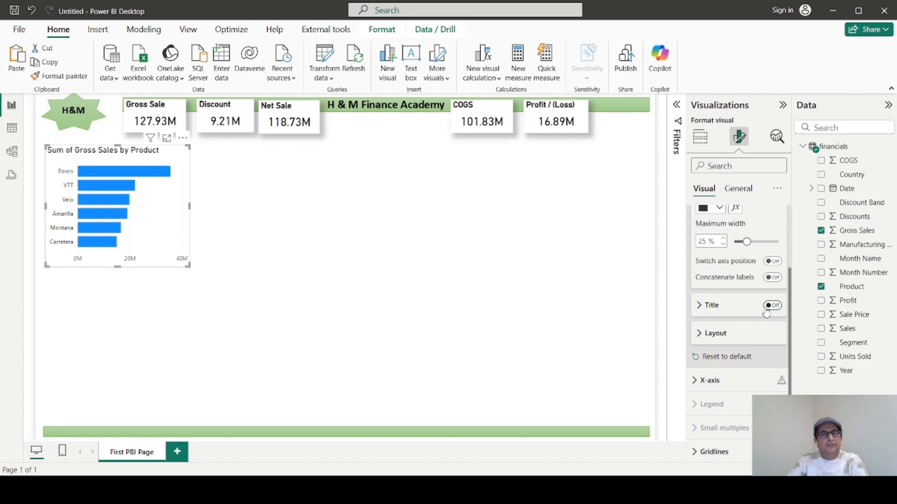
left_click(206, 307)
Recolor all bars of the Gross Sales by Product chart with the recently used bright green.
left_click(181, 238)
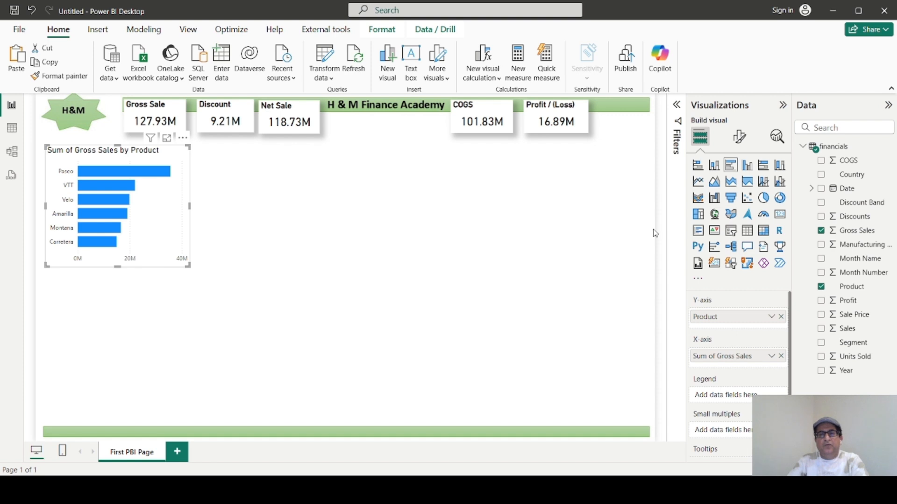
left_click(738, 136)
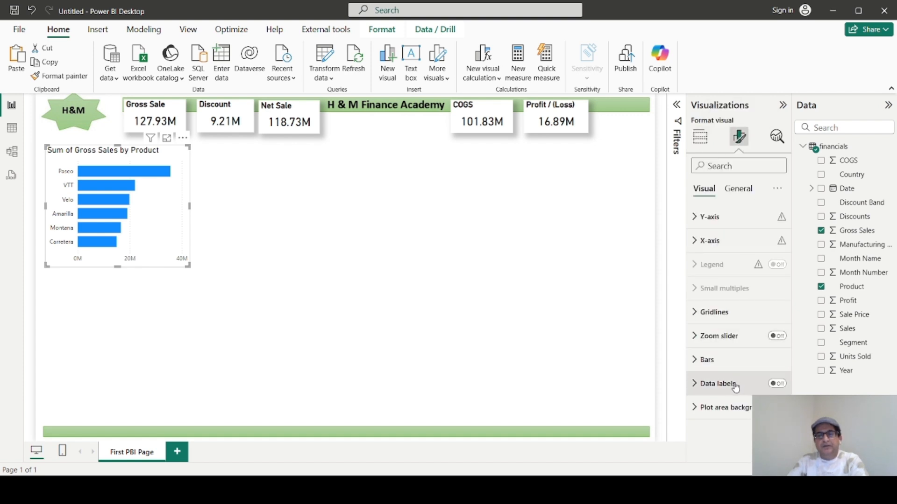
left_click(715, 362)
scroll(724, 355, "down", 3)
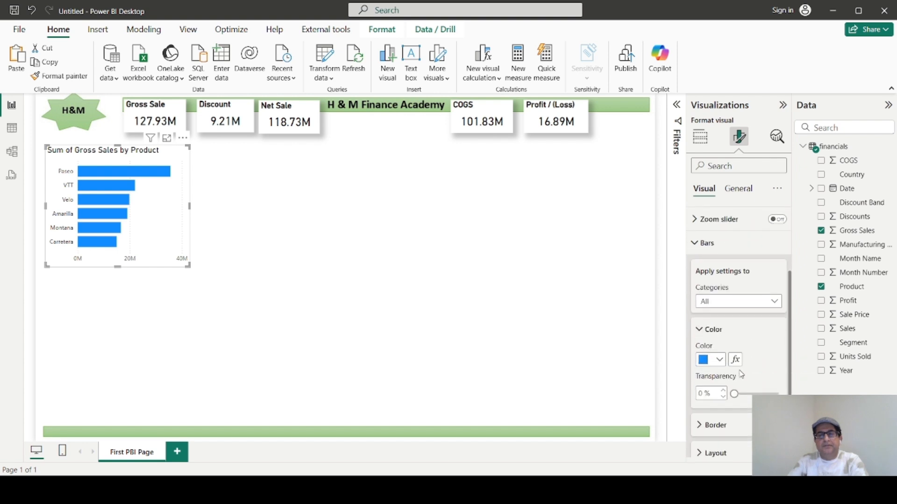
left_click(719, 360)
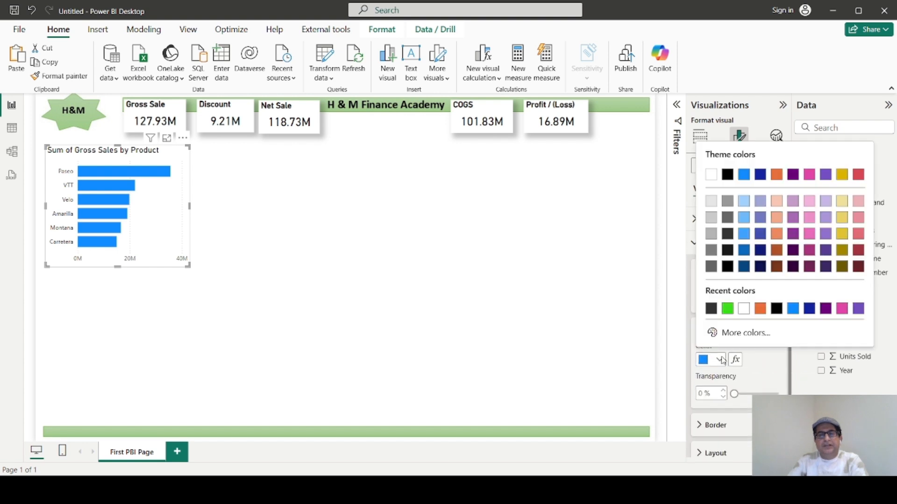
left_click(728, 309)
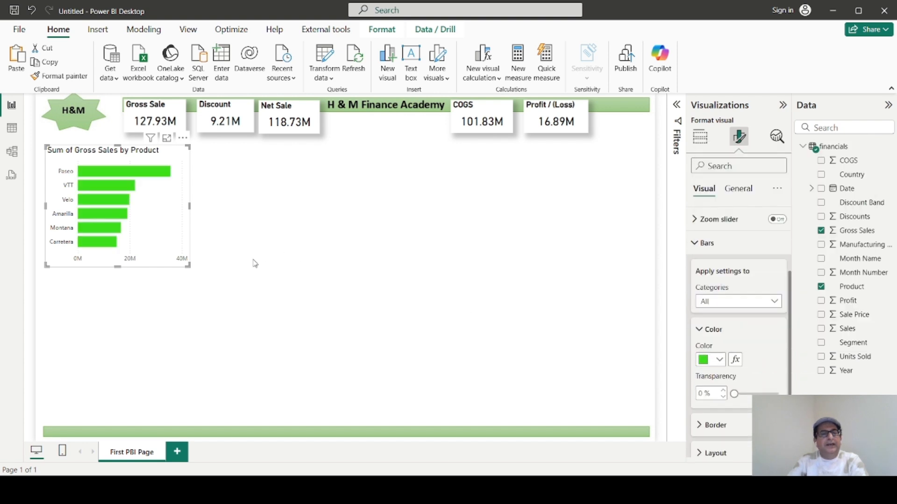
Duplicate the green bar chart and place the copy directly below the original, just above the bottom green band.
left_click(187, 286)
left_click(185, 267)
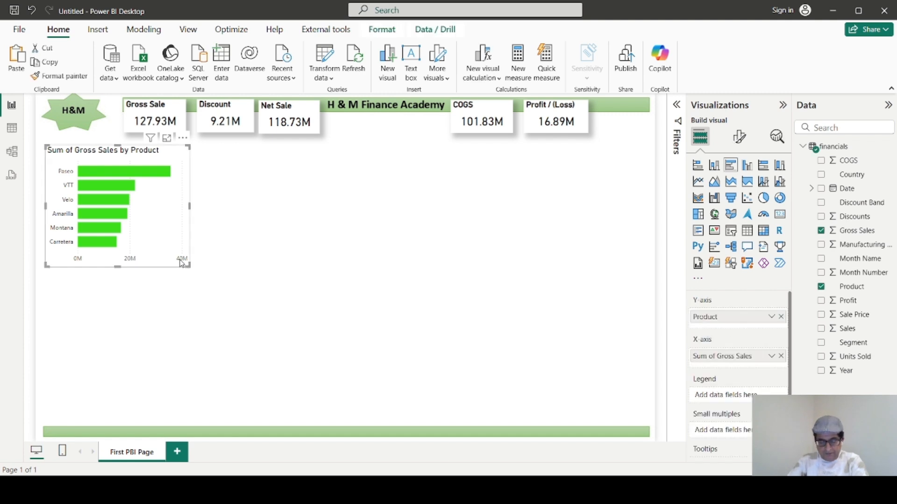
left_click(179, 313)
key("ctrl+v")
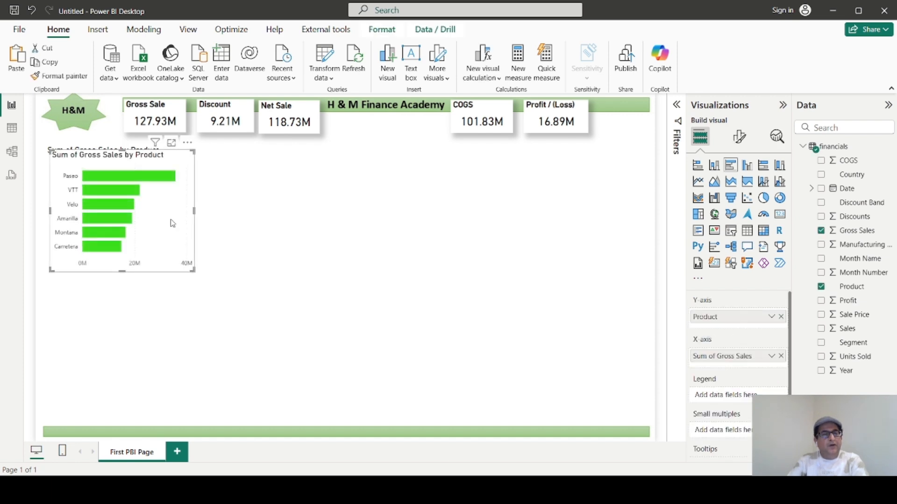
left_click_drag(176, 216, 167, 367)
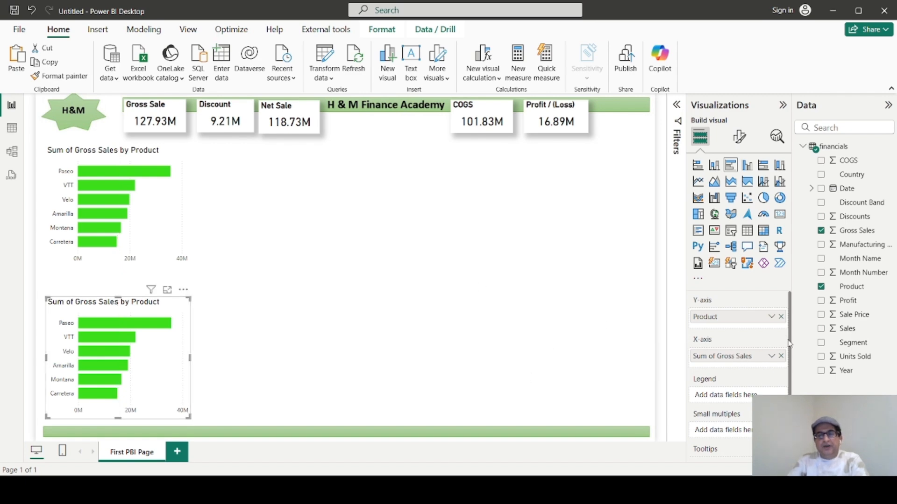
Replace Product with Segment as the Y-axis field of the lower bar chart.
left_click(781, 317)
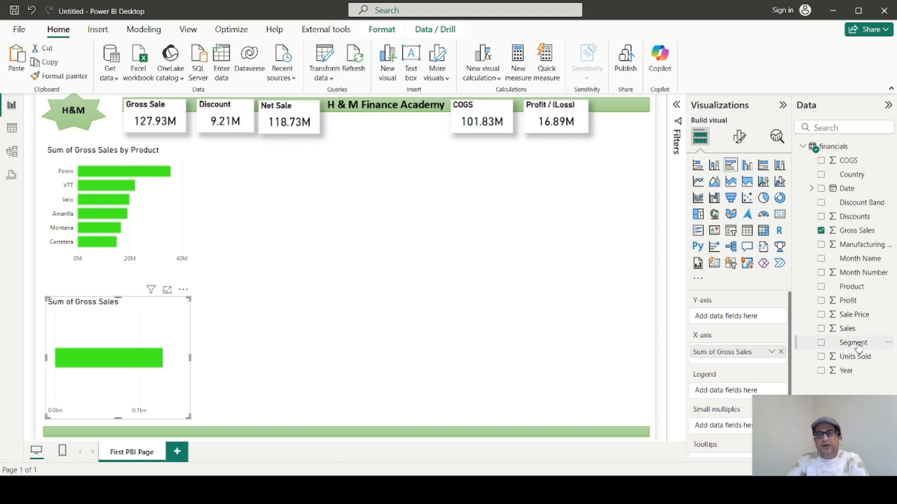
left_click_drag(859, 348, 759, 321)
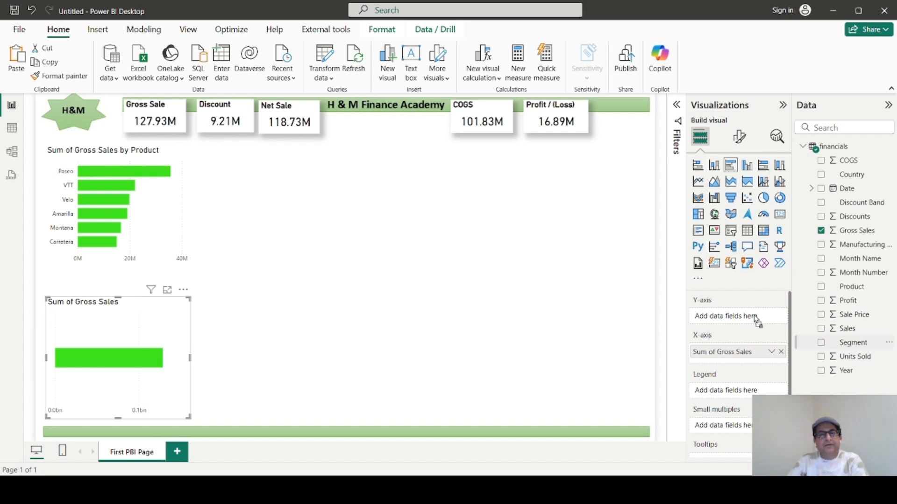
left_click_drag(755, 318, 753, 317)
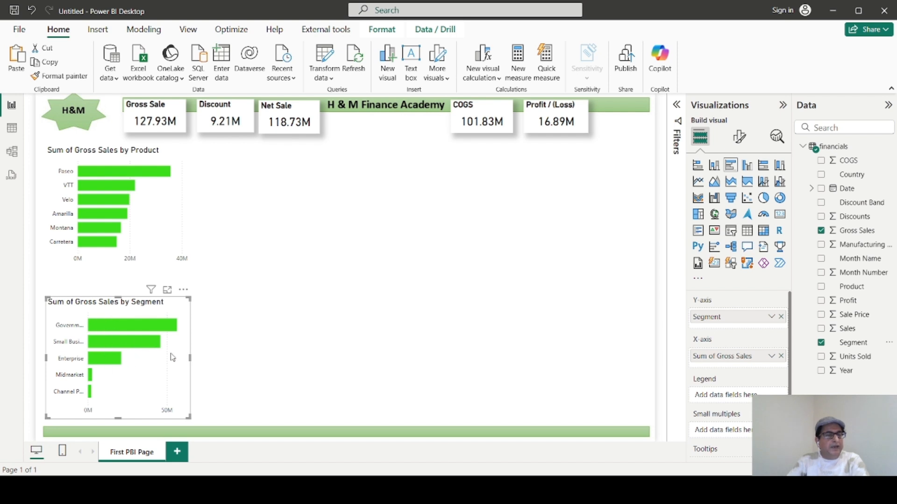
Widen the Gross Sales by Segment and Gross Sales by Product bar charts so the category labels have more room.
left_click_drag(191, 359, 253, 371)
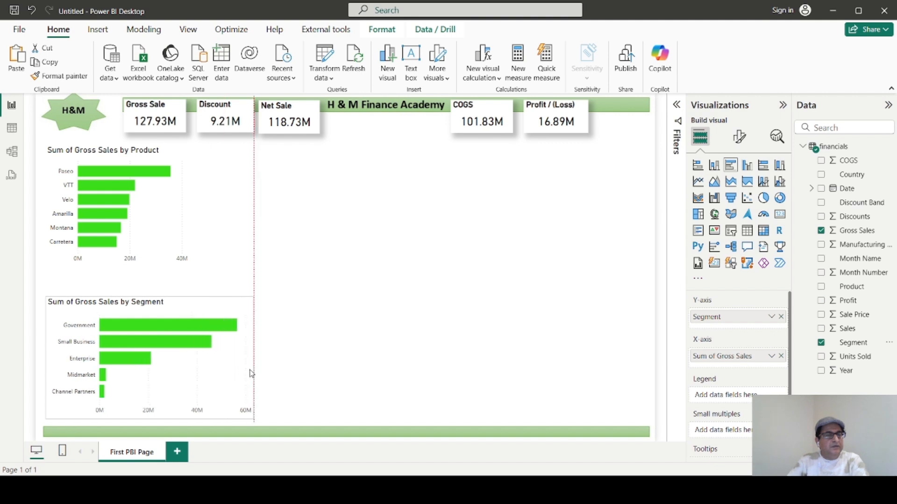
left_click(184, 217)
left_click_drag(190, 206, 244, 221)
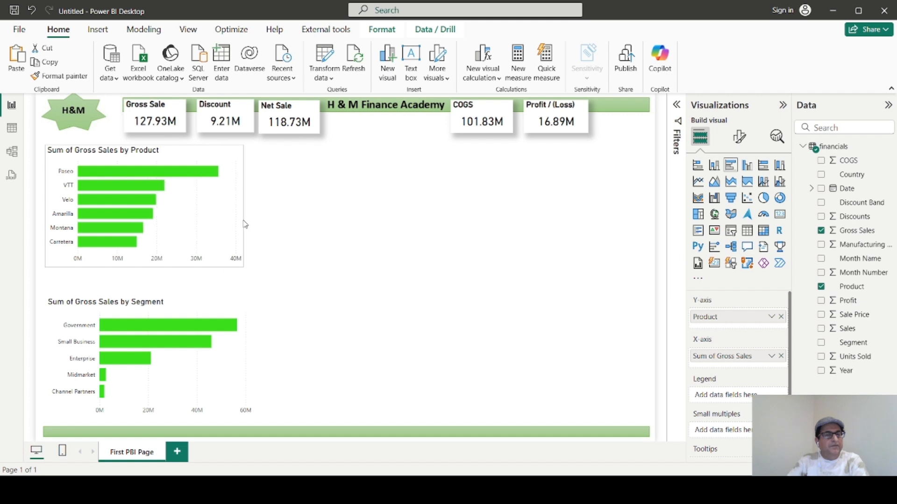
left_click(302, 367)
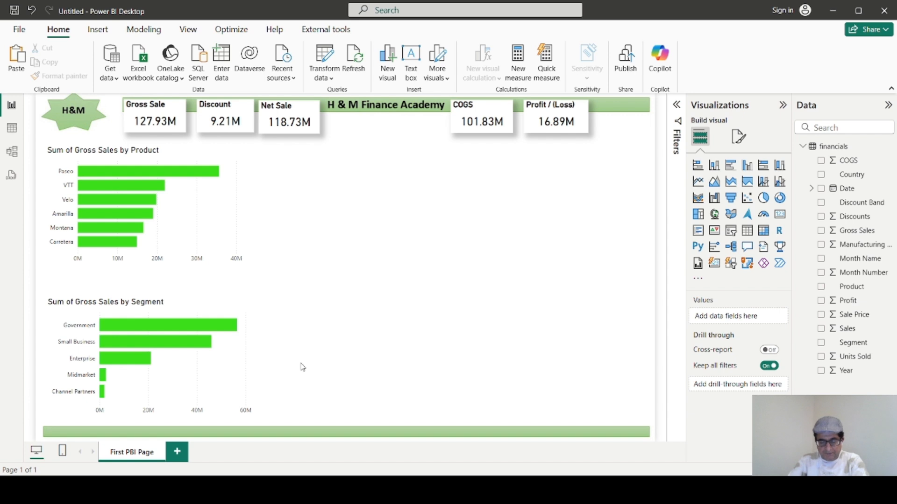
Duplicate the Gross Sales by Segment chart and place the copy beside the original, level with it above the bottom green band.
left_click(253, 370)
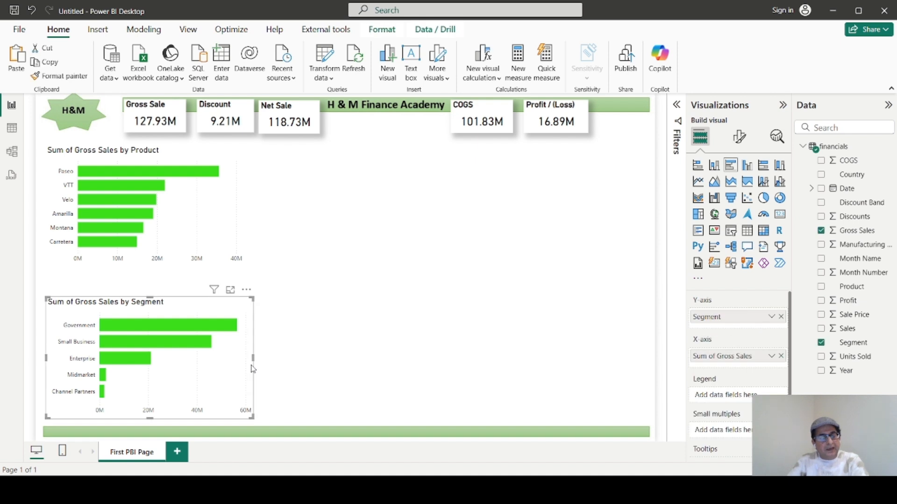
key("ctrl+v")
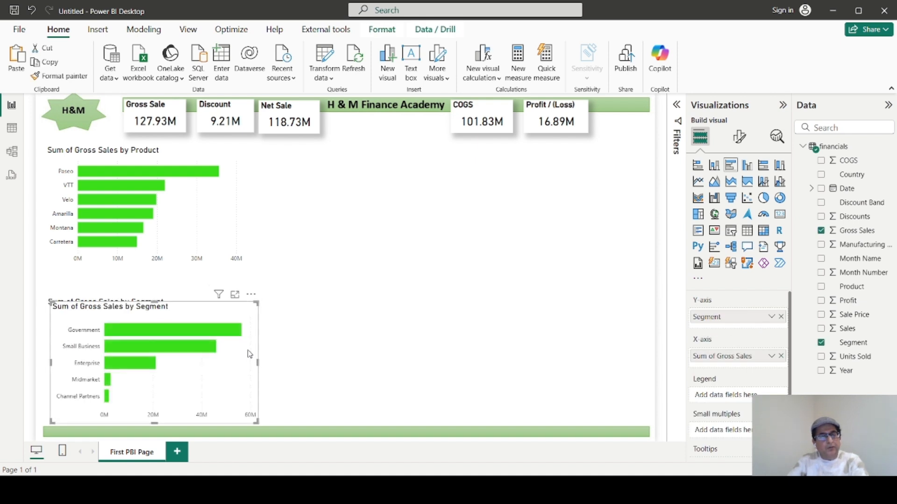
left_click_drag(246, 348, 472, 351)
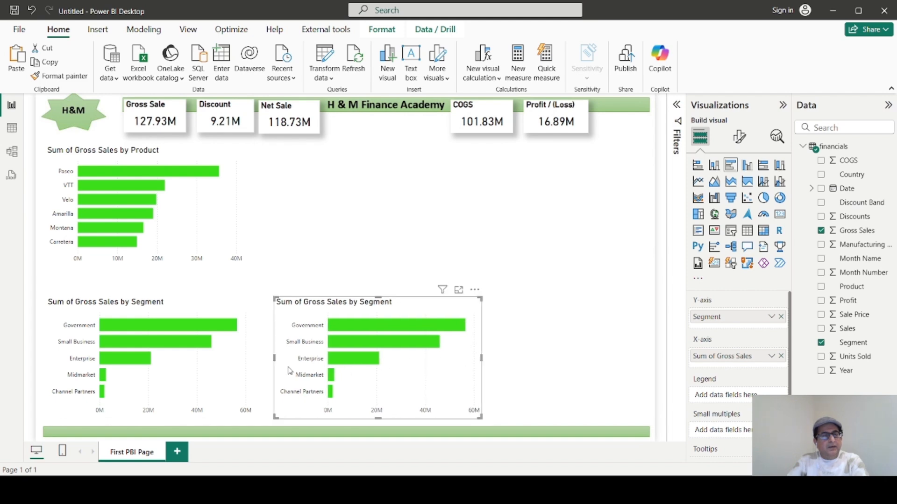
Try the Gross Sales by Product chart as a clustered column chart and return it to a clustered bar chart.
left_click(216, 244)
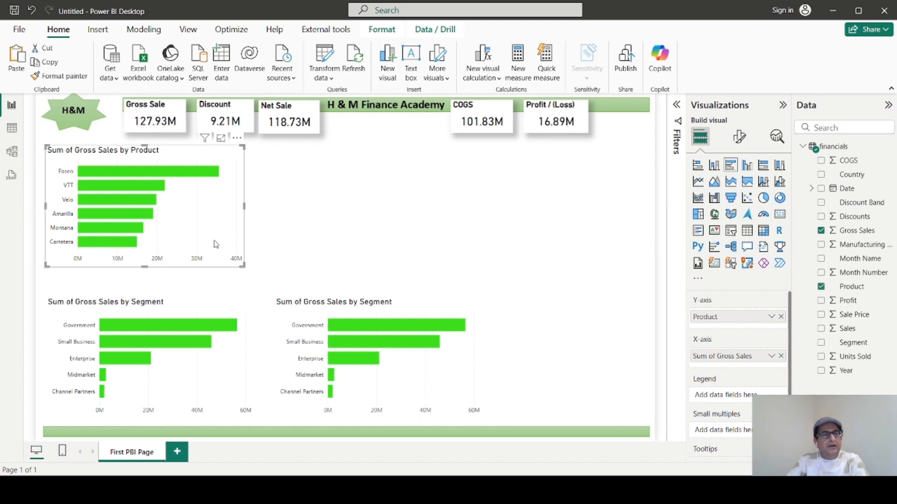
left_click(747, 166)
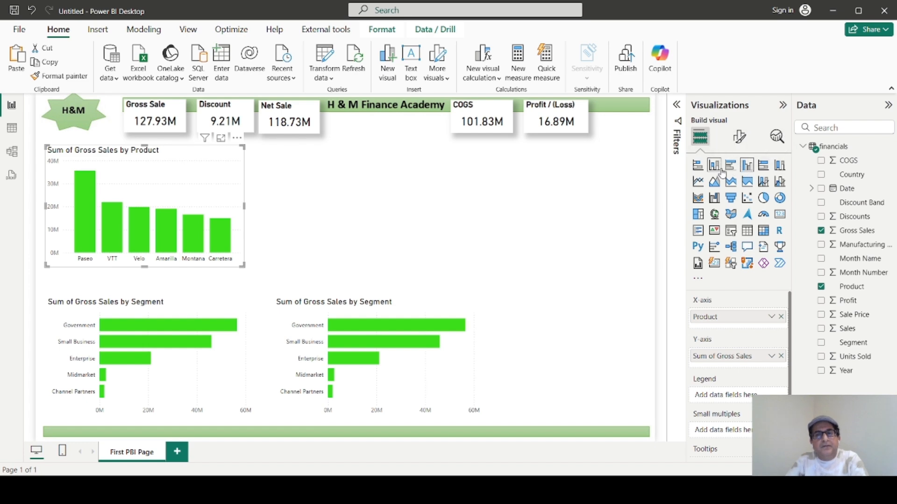
left_click(730, 165)
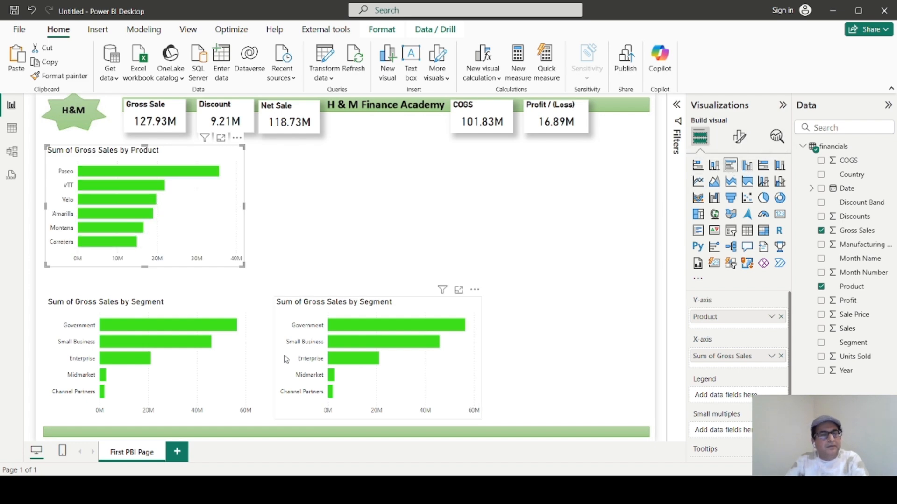
Convert the original Gross Sales by Segment chart below the Product chart to a clustered column chart.
left_click(229, 359)
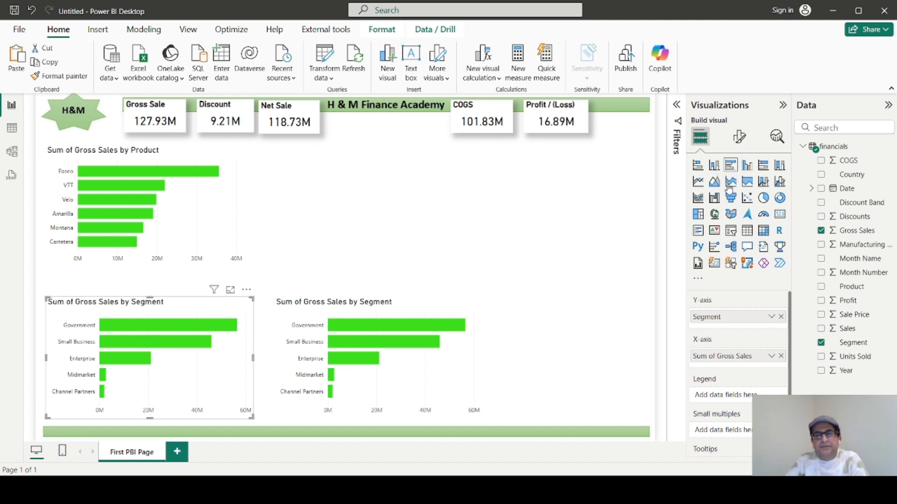
left_click(747, 169)
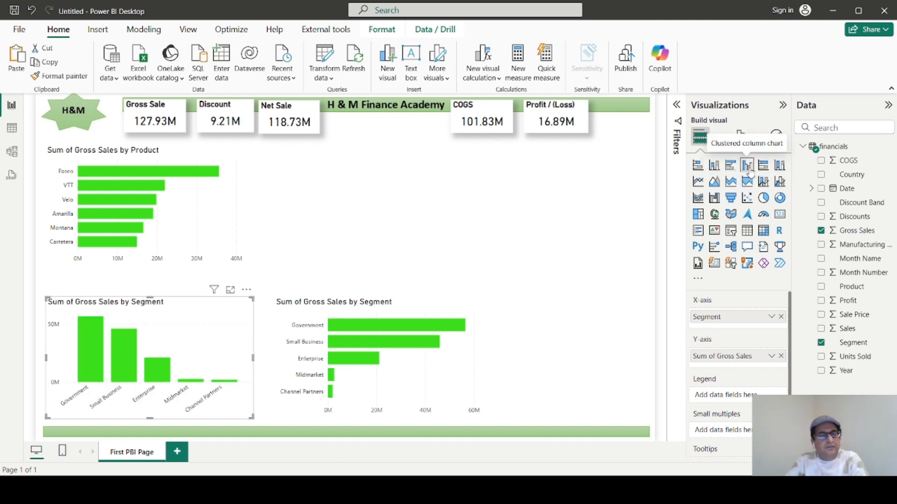
Replace Segment with Country in the duplicated Gross Sales chart and convert it to a pie chart.
left_click(480, 363)
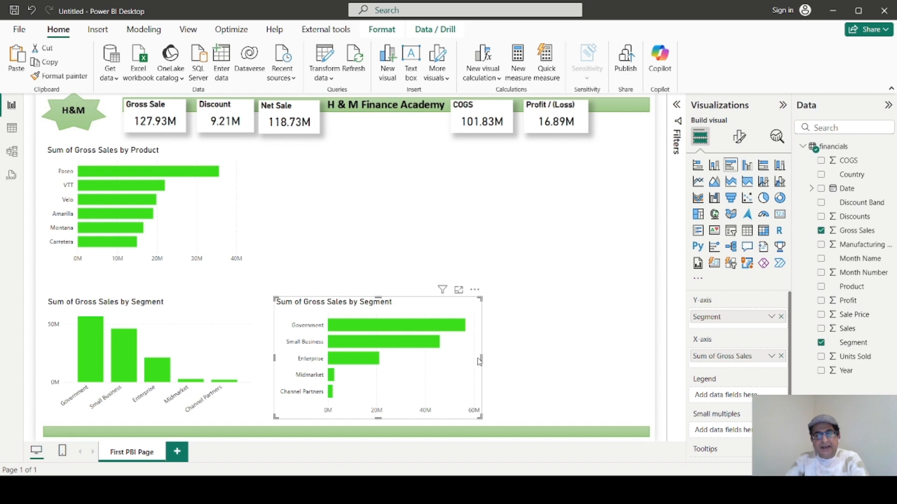
left_click(781, 317)
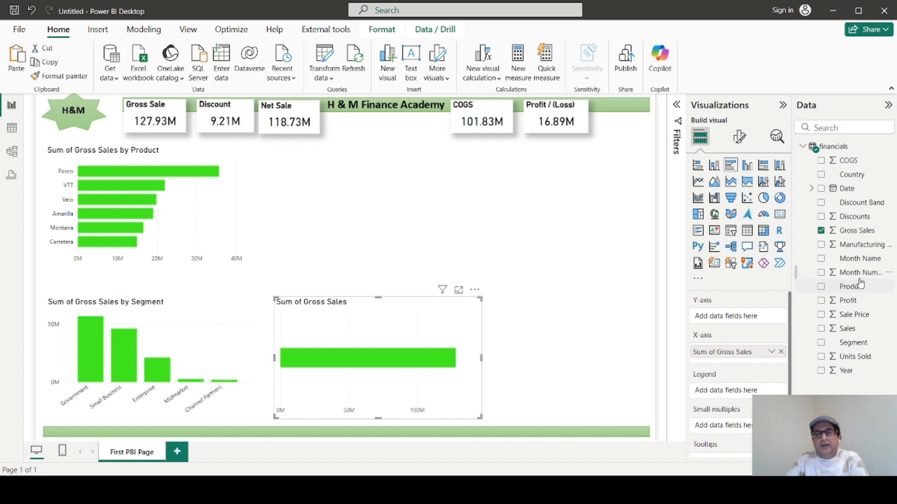
left_click_drag(852, 175, 746, 319)
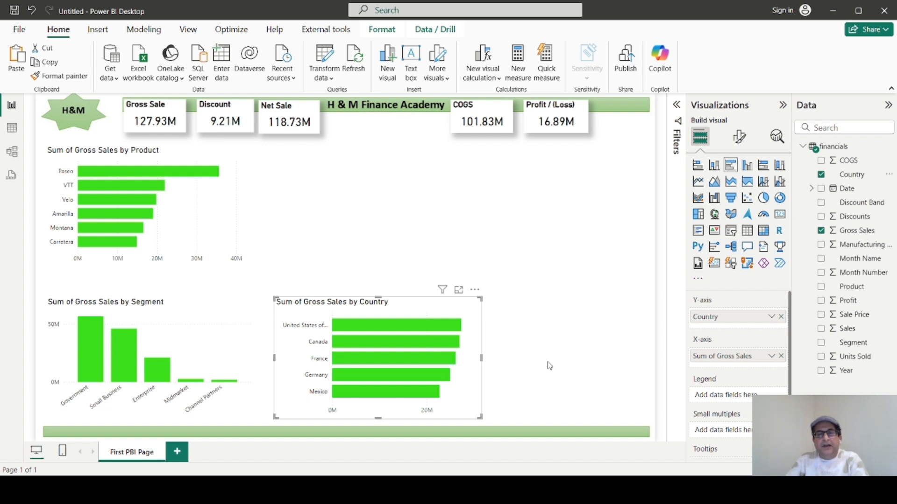
left_click(764, 199)
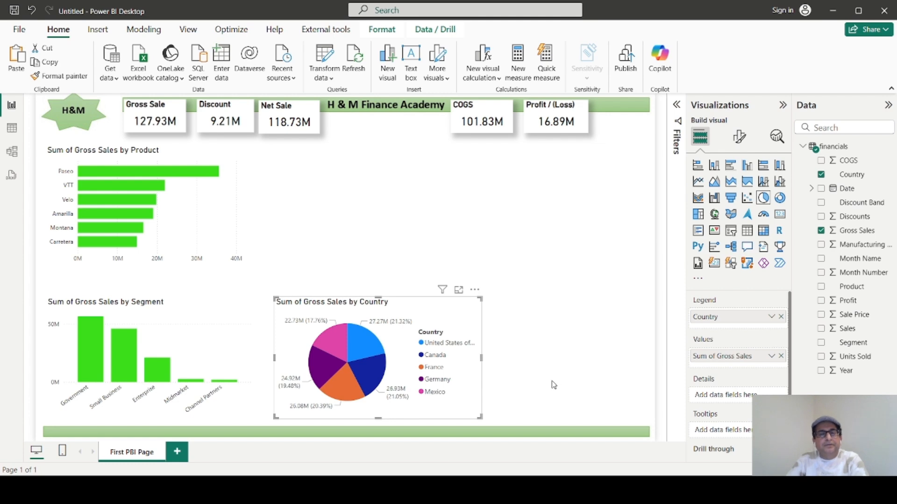
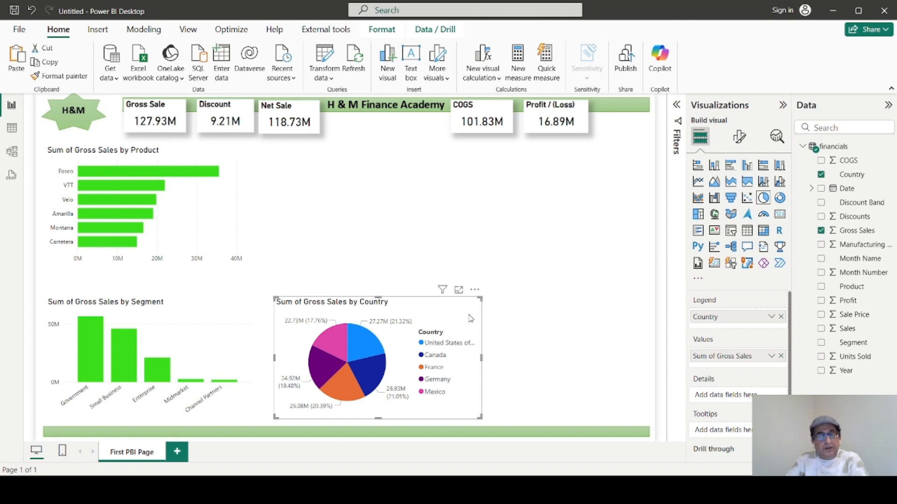
Duplicate the Gross Sales by Country pie chart, place the copy level beside it, and resize both to fit side by side above the green band.
key("ctrl+v")
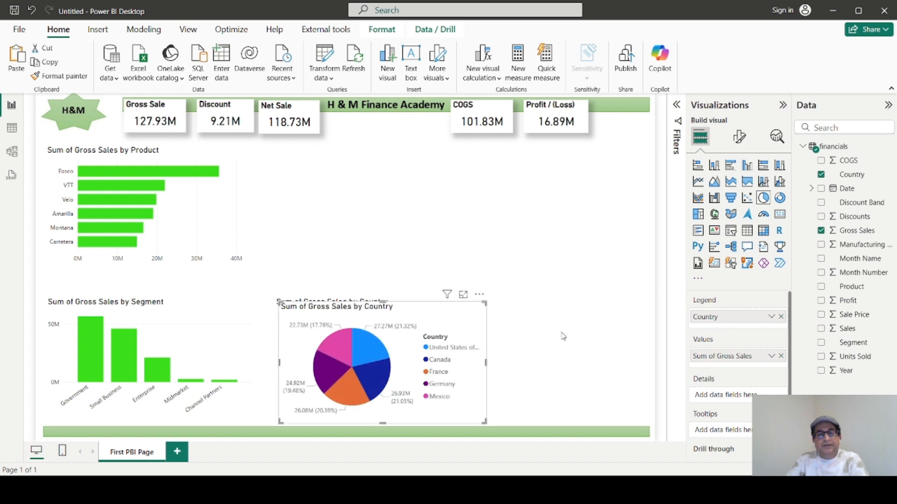
left_click_drag(461, 326, 630, 321)
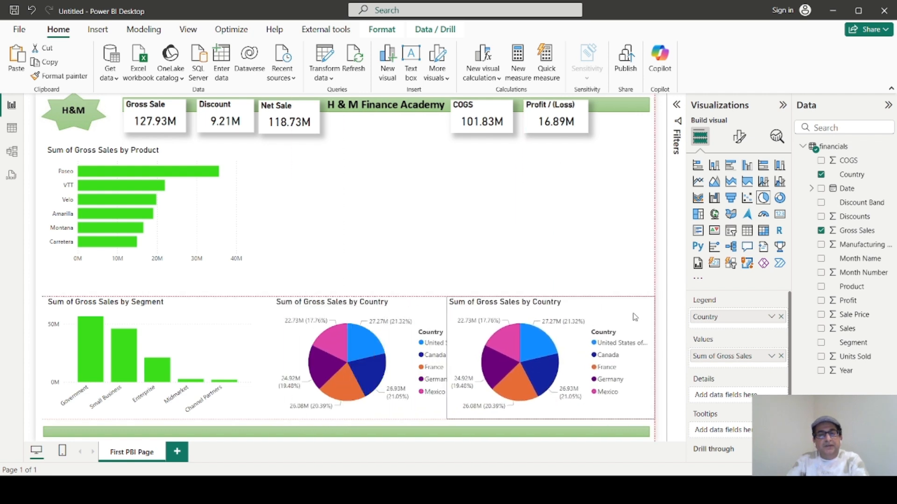
left_click_drag(448, 359, 488, 364)
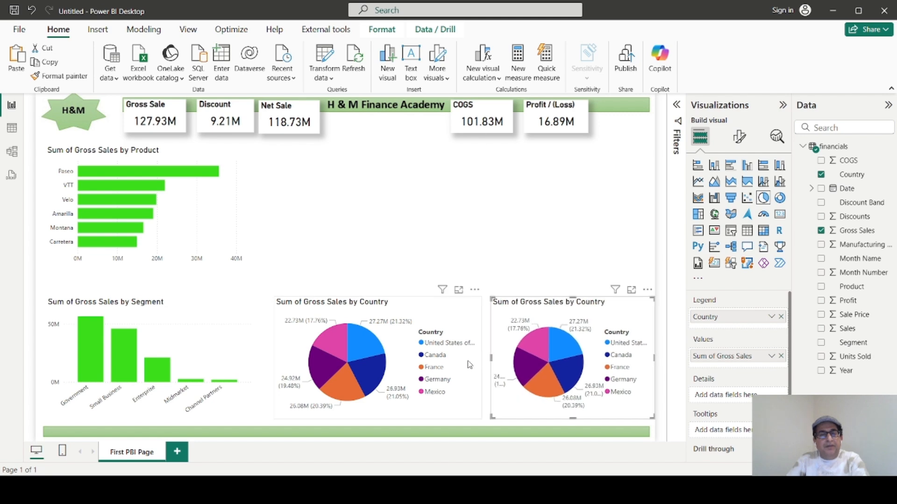
left_click(481, 364)
left_click_drag(481, 362, 456, 360)
left_click(491, 358)
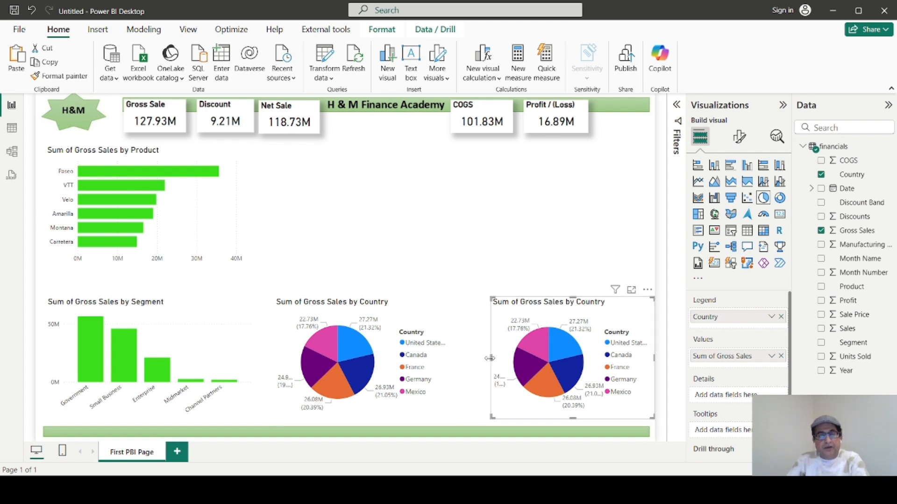
left_click_drag(490, 358, 467, 358)
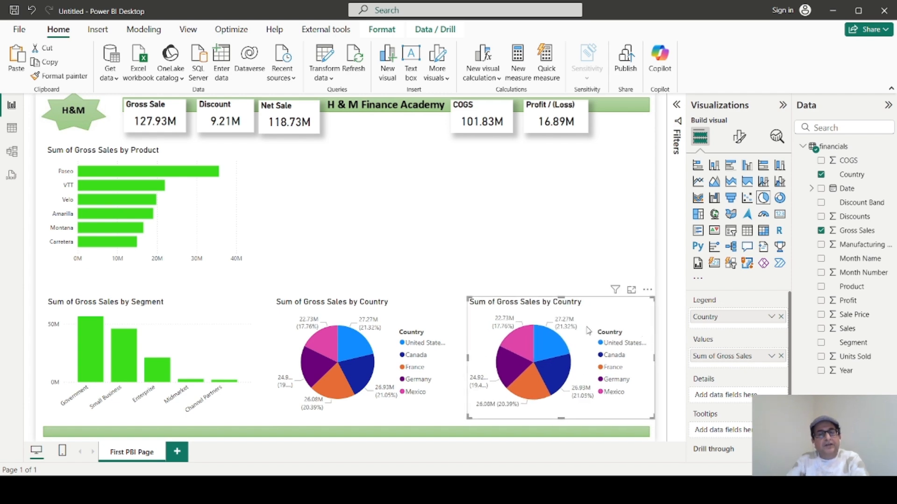
Replace Country with Discount Band in the copied pie chart, convert it to a donut chart, and widen it slightly.
left_click(782, 317)
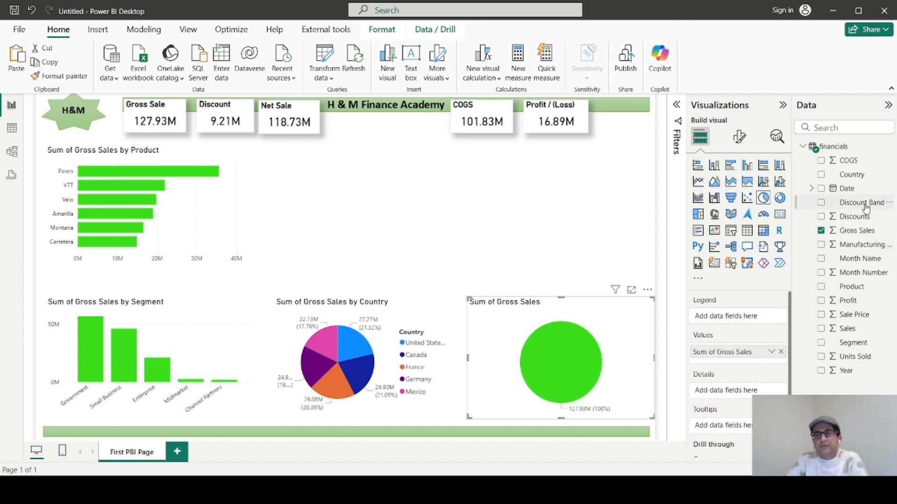
left_click_drag(866, 207, 762, 318)
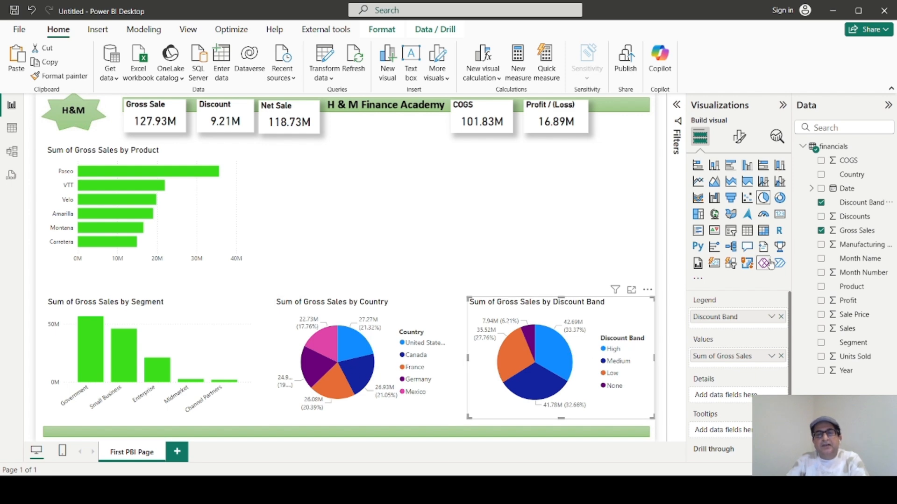
left_click(780, 198)
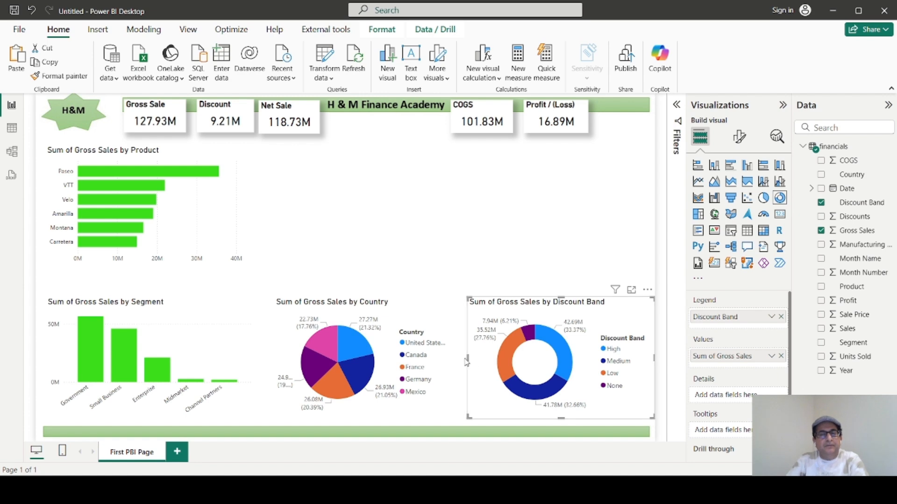
left_click_drag(467, 358, 463, 358)
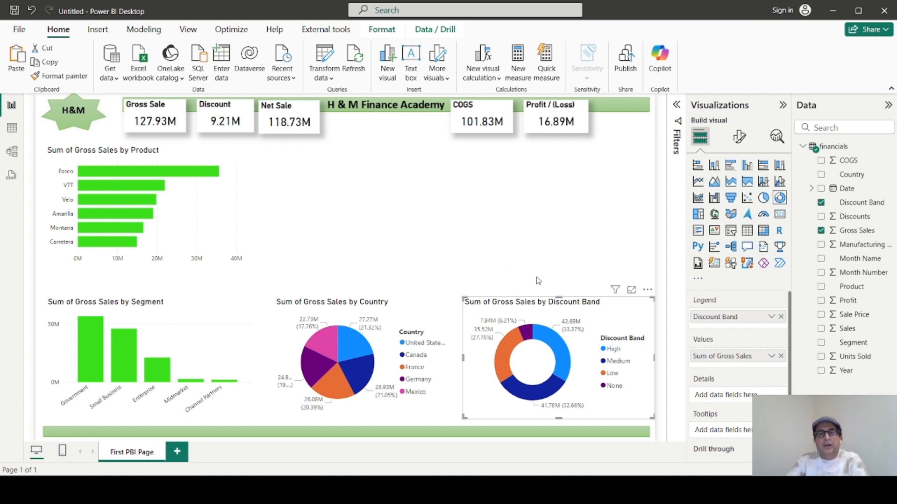
Duplicate the Gross Sales by Country pie chart into the empty space above it and convert the copy to a widened line chart.
left_click(424, 312)
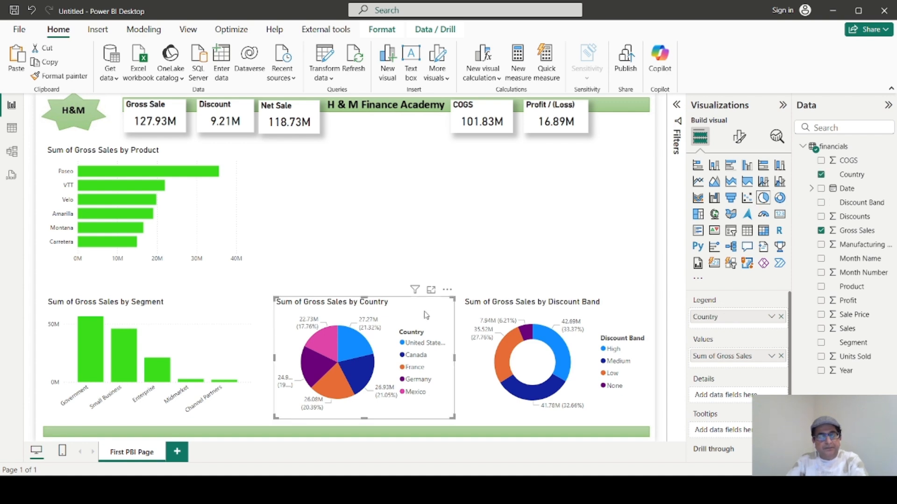
left_click(403, 223)
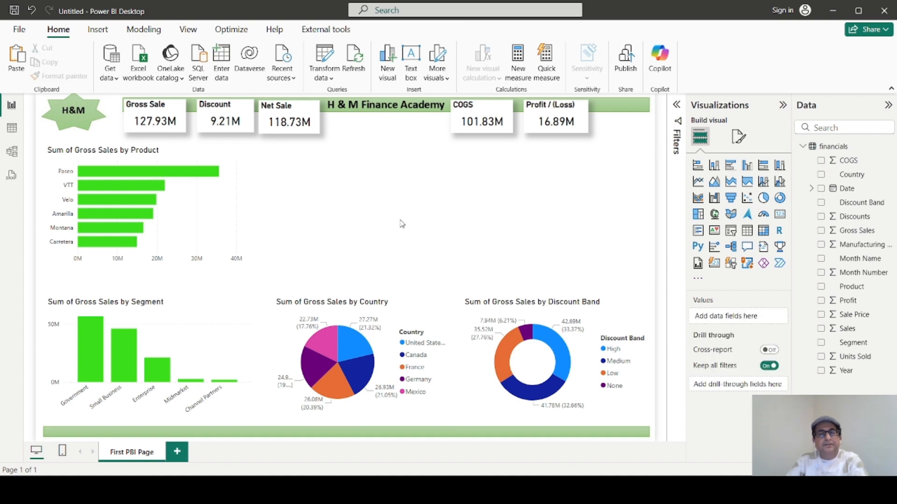
left_click_drag(417, 315, 424, 173)
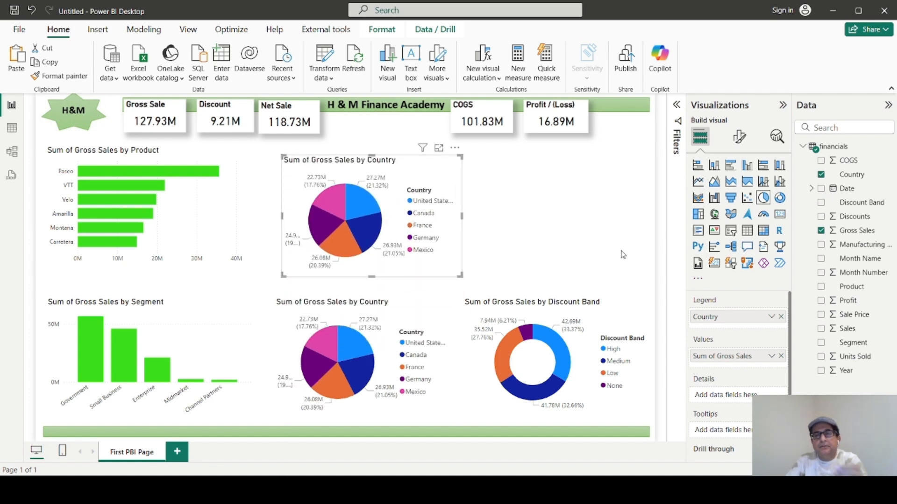
left_click(697, 181)
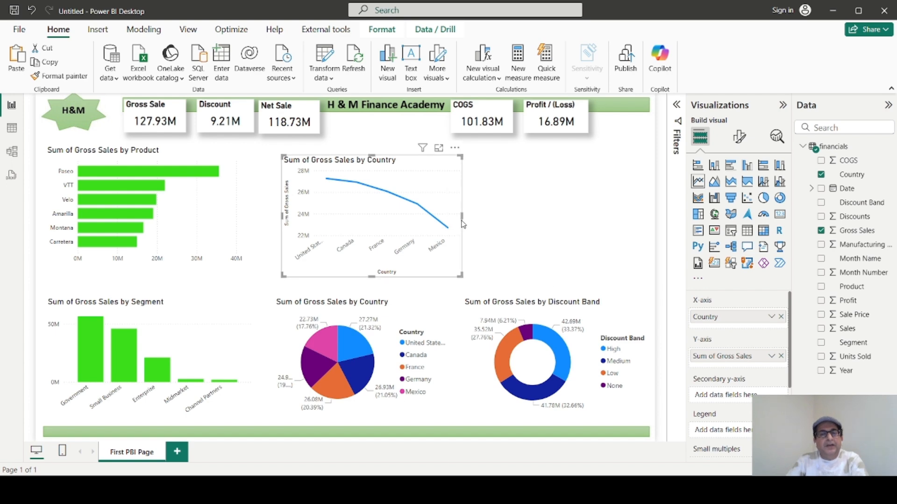
left_click_drag(461, 215, 589, 225)
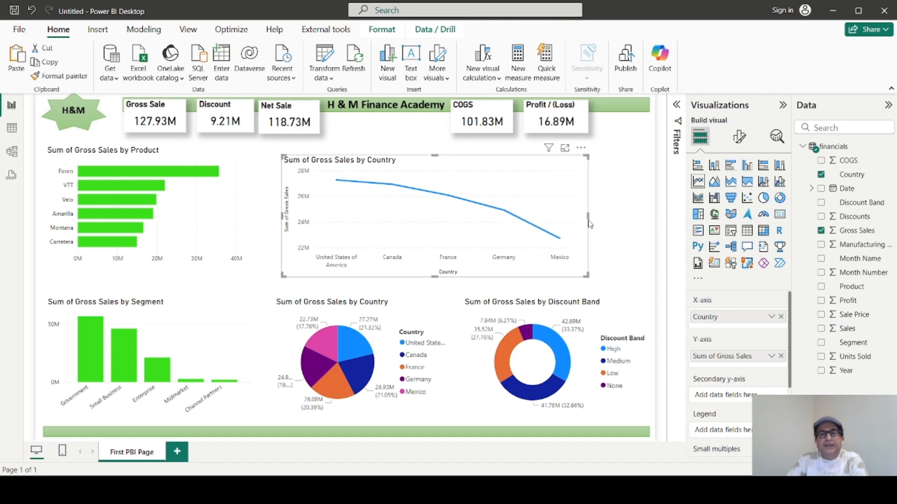
Replace Country with the Date hierarchy on the line chart's X-axis and widen the chart on both sides to fill the row.
left_click(780, 317)
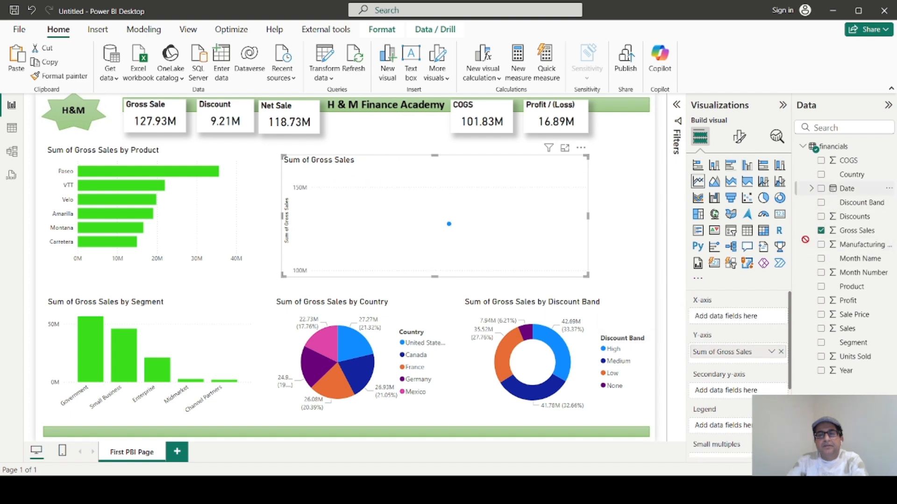
left_click_drag(737, 319, 736, 321)
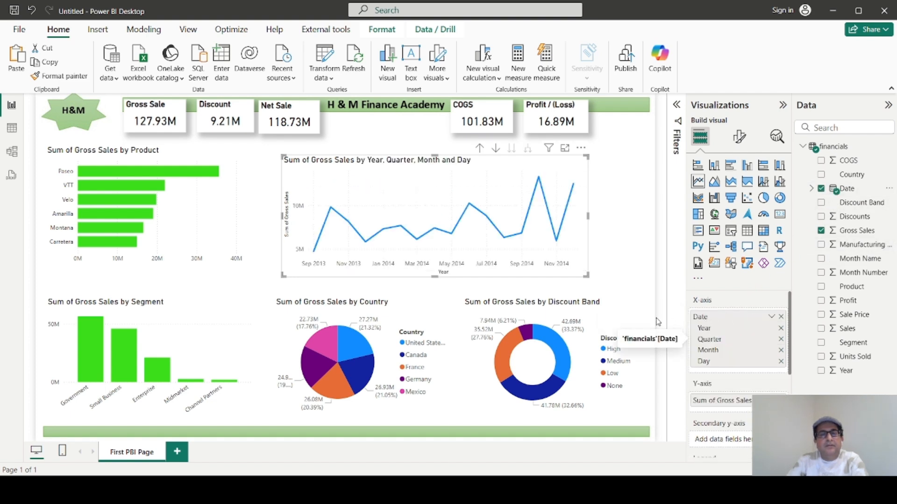
left_click_drag(587, 216, 618, 217)
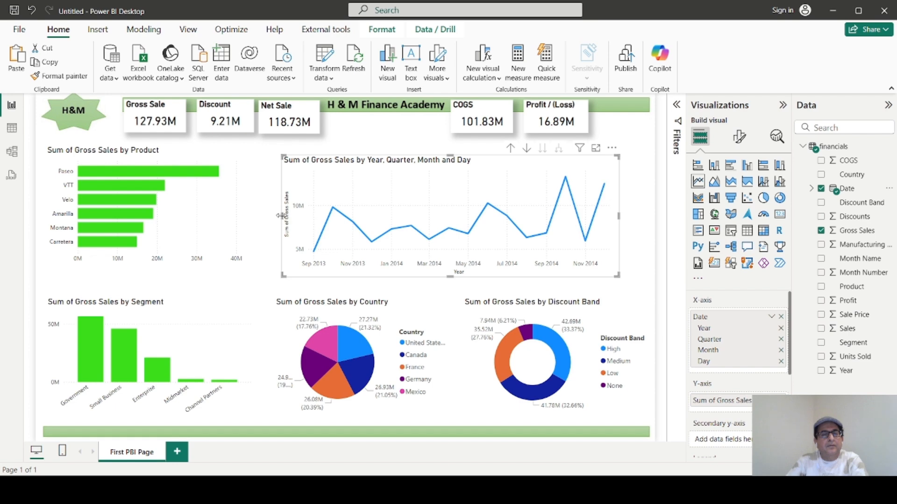
left_click_drag(280, 216, 269, 216)
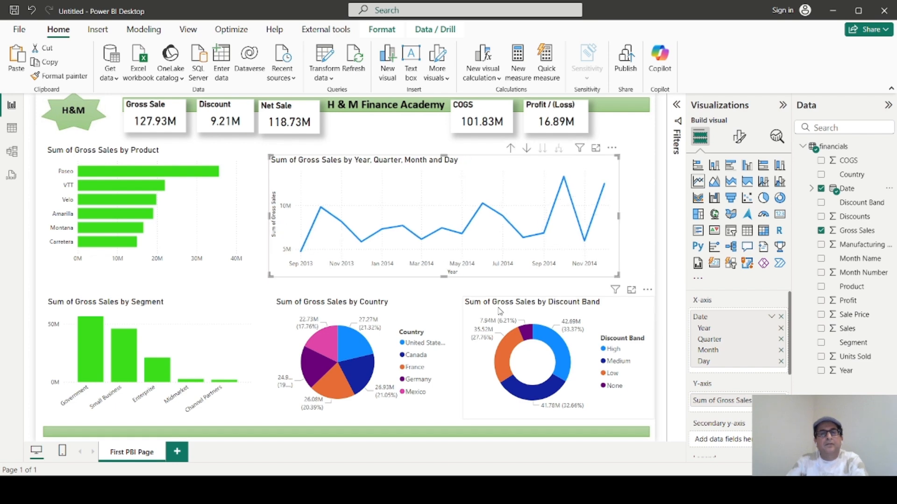
left_click_drag(618, 216, 630, 216)
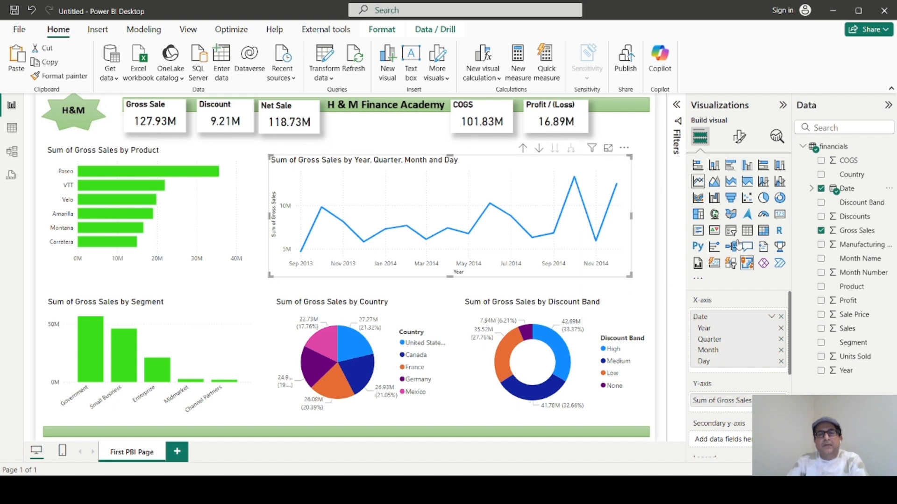
Examine the line chart's X-axis type and range settings, its other visual options, and its general size and position properties.
left_click(739, 140)
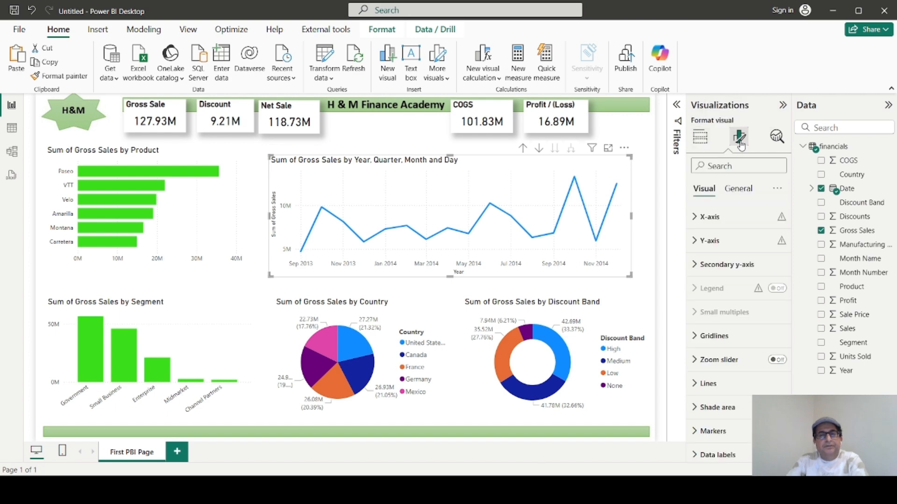
left_click(695, 218)
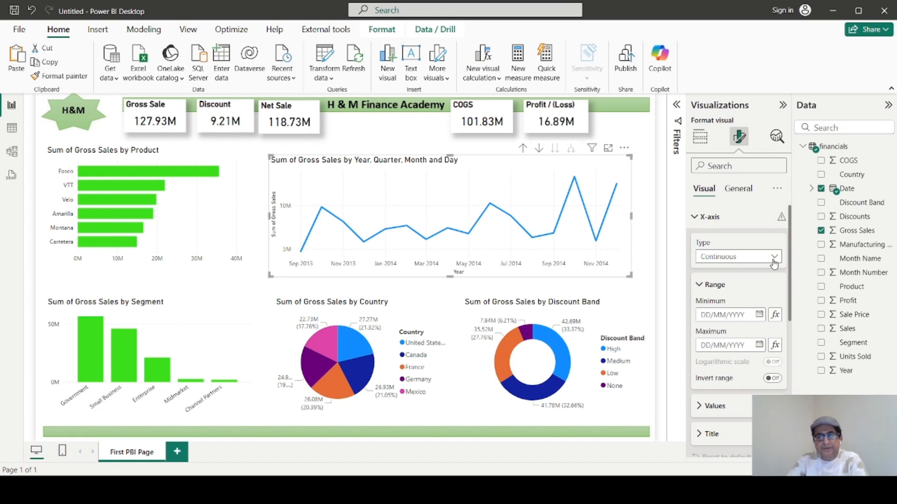
scroll(717, 402, "down", 2)
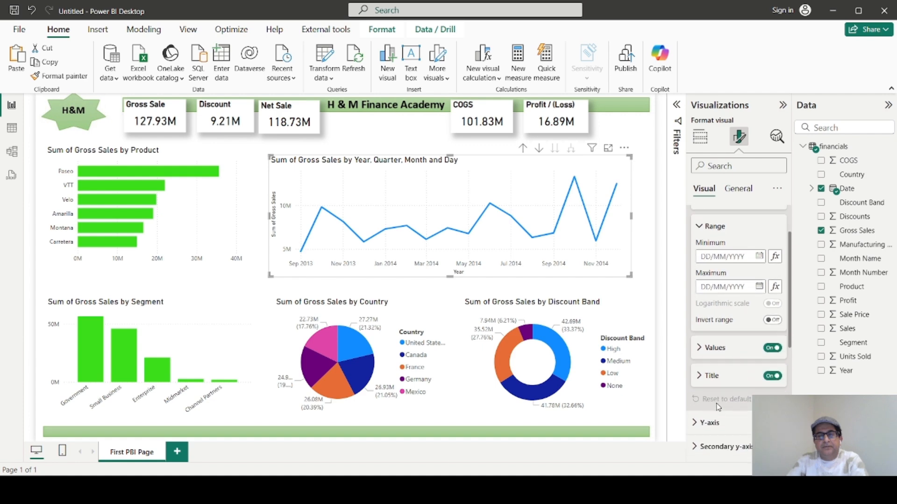
scroll(718, 408, "down", 1)
scroll(717, 409, "up", 2)
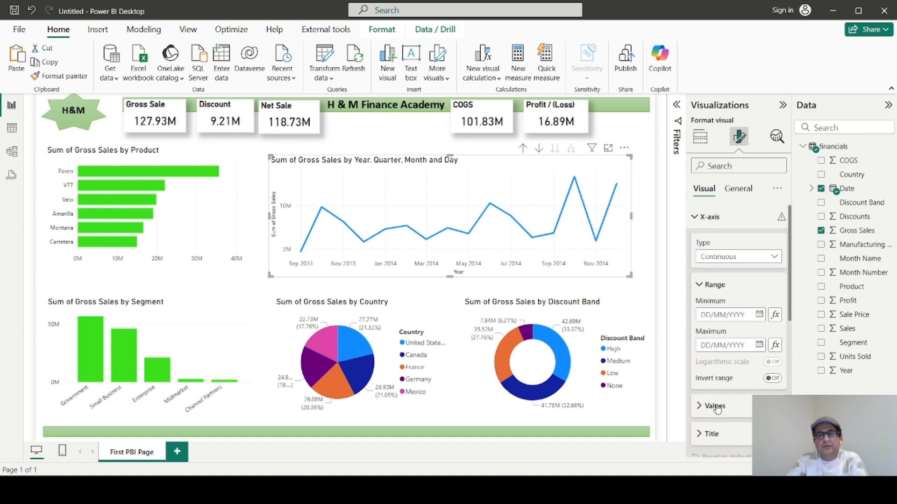
scroll(717, 407, "down", 10)
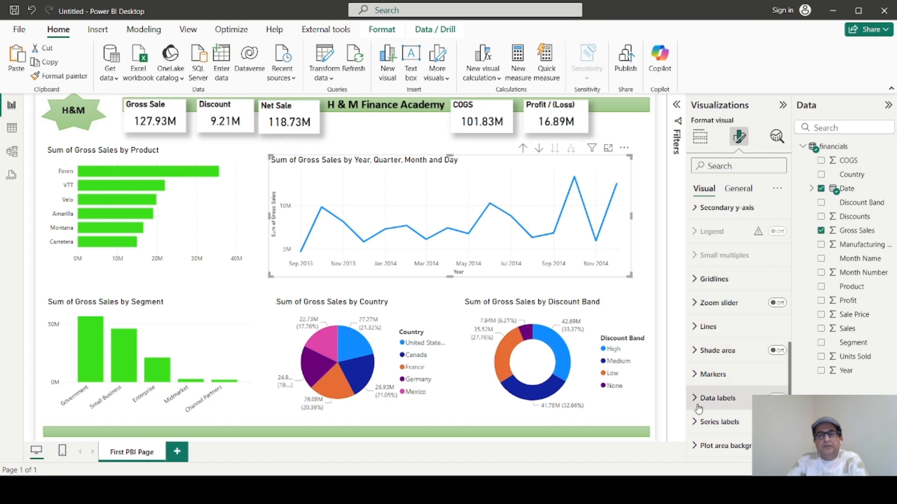
left_click(739, 188)
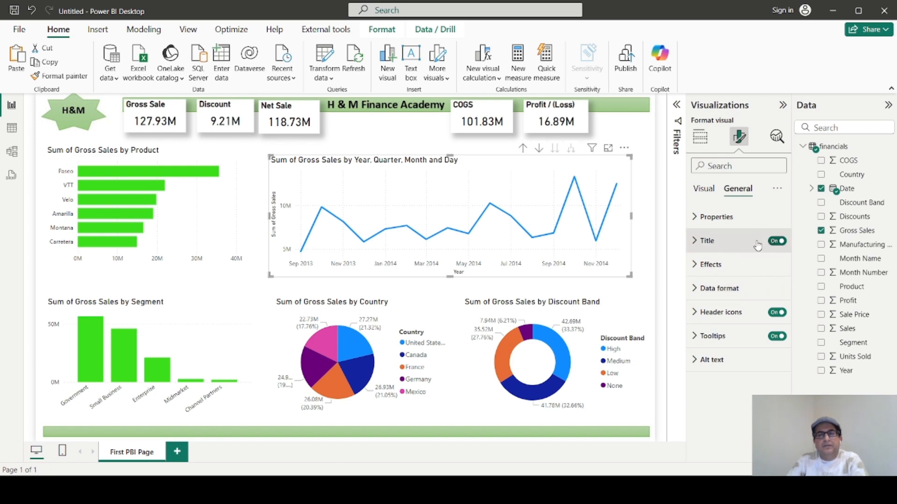
left_click(696, 218)
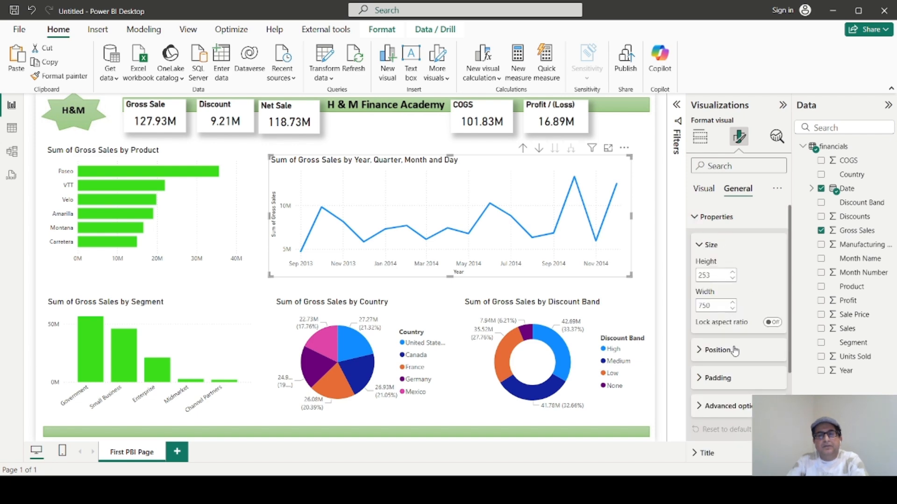
scroll(735, 351, "down", 3)
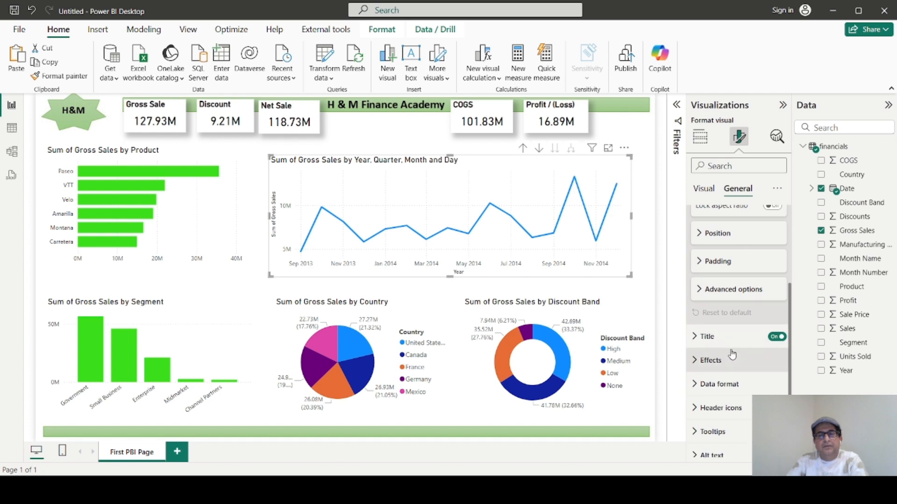
scroll(731, 352, "down", 1)
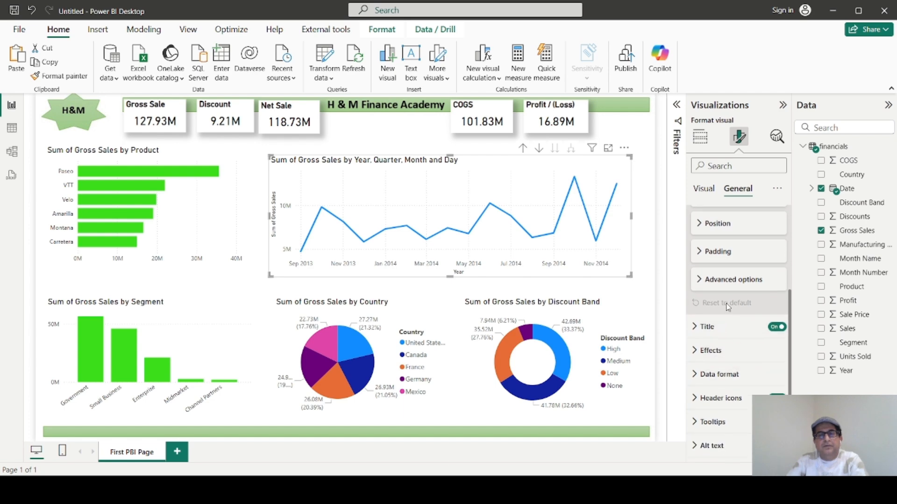
Turn on data labels for the Gross Sales line chart.
left_click(704, 189)
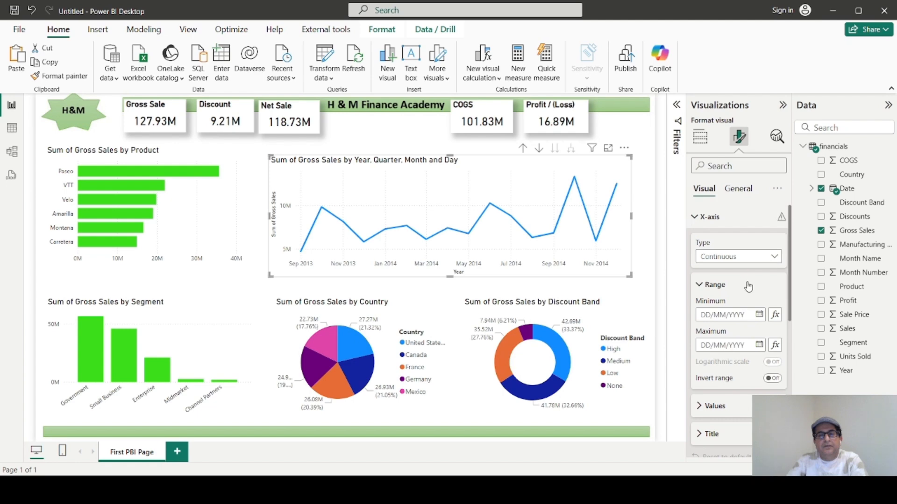
scroll(745, 292, "down", 5)
scroll(750, 309, "down", 1)
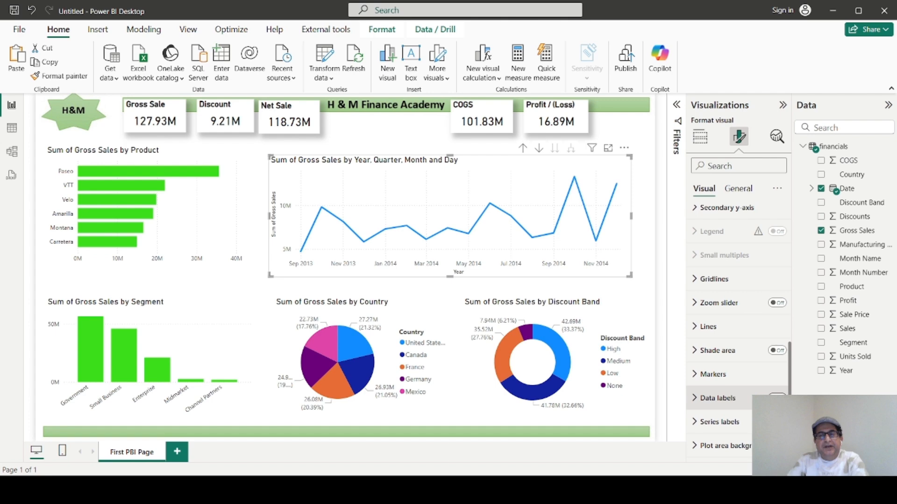
left_click(777, 398)
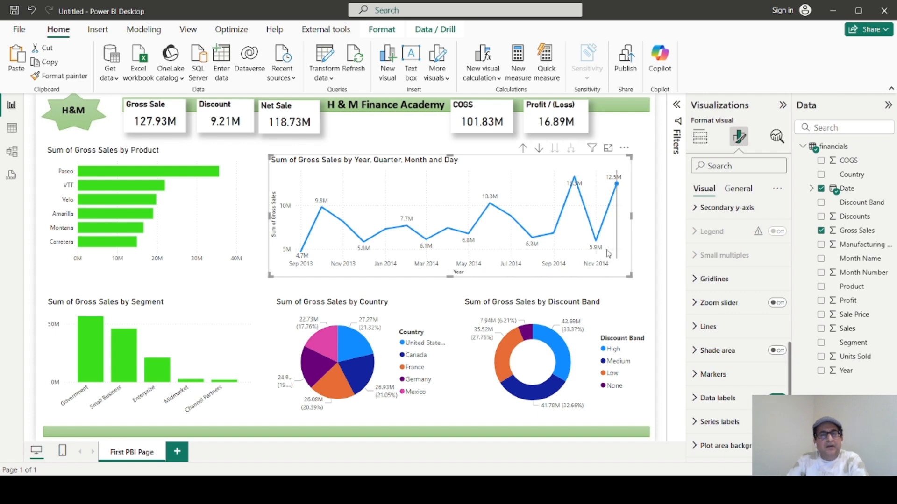
left_click(643, 220)
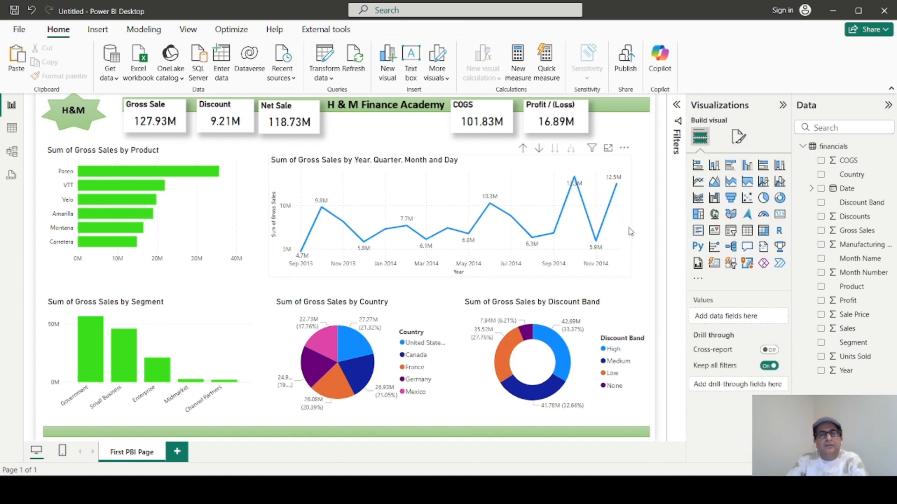
Examine the Gross Sales line chart's visual options and its general size, effects and title settings.
left_click(630, 231)
left_click(742, 143)
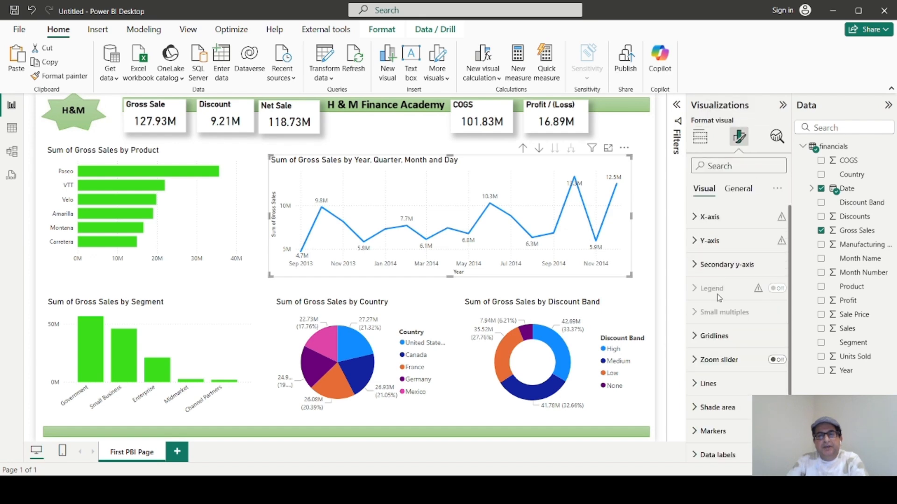
scroll(731, 420, "down", 2)
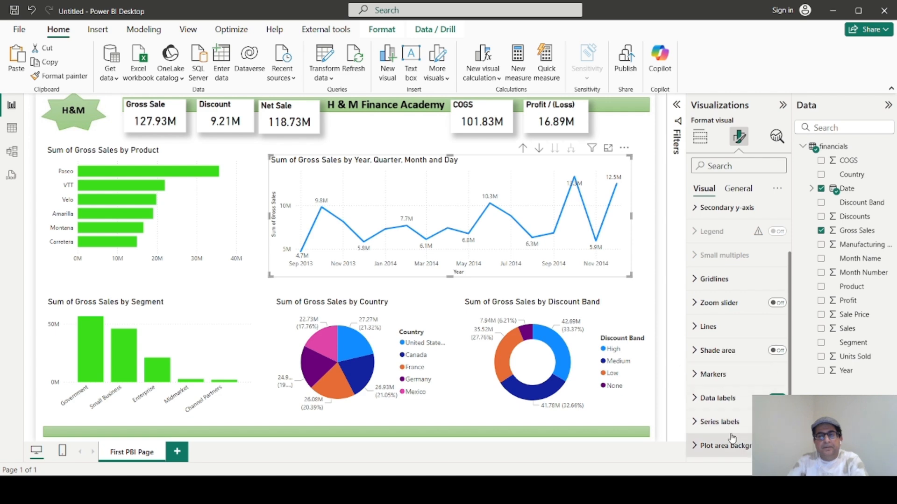
left_click(738, 189)
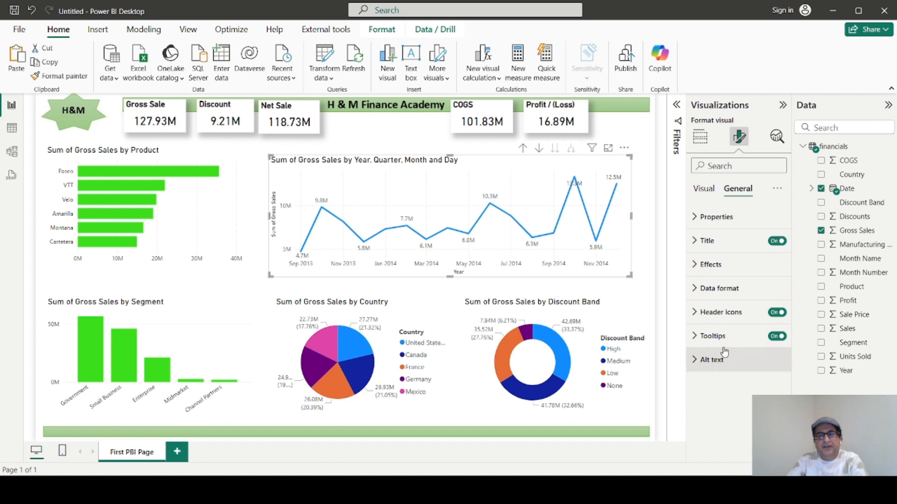
left_click(700, 218)
scroll(734, 309, "down", 3)
scroll(734, 311, "down", 1)
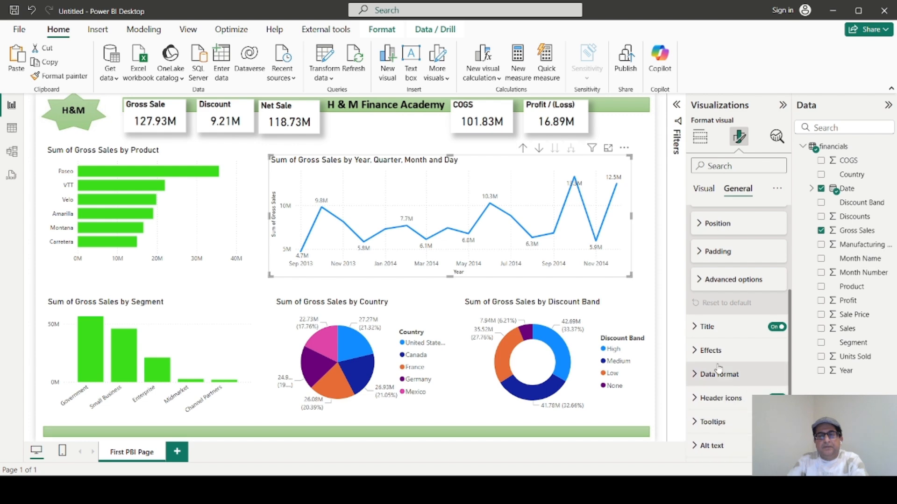
left_click(697, 351)
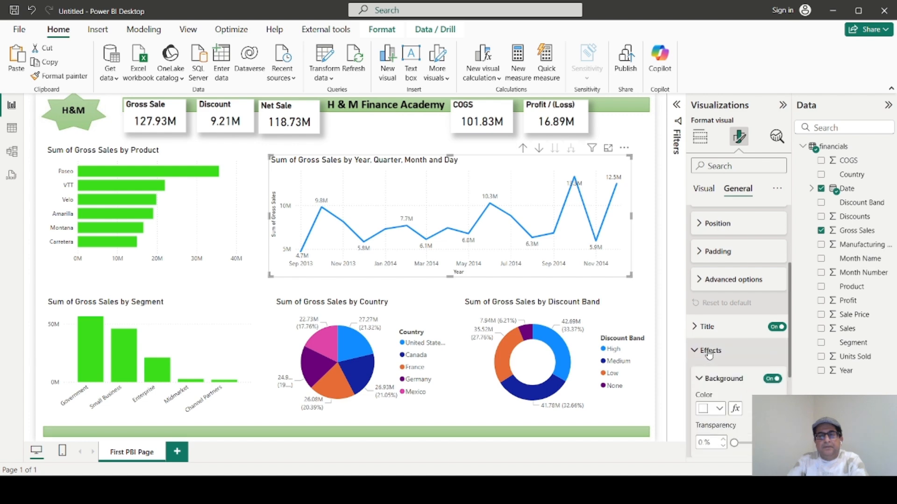
scroll(705, 359, "down", 2)
scroll(706, 360, "up", 4)
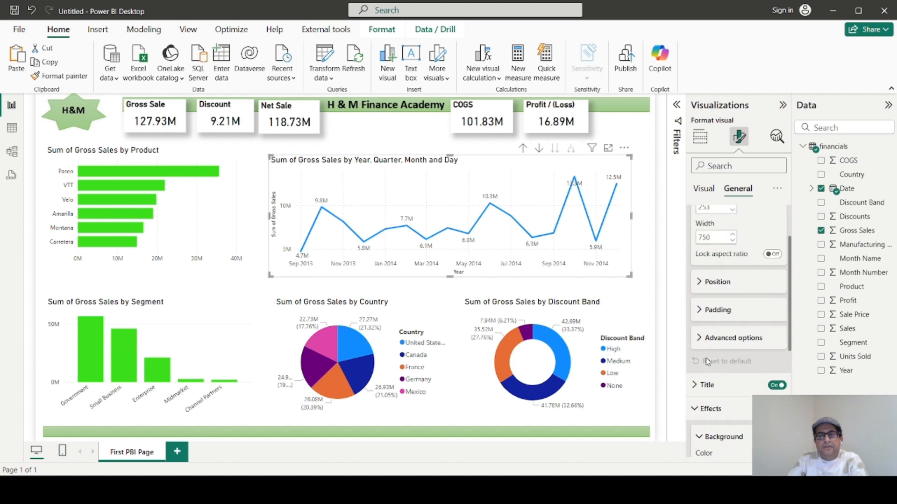
left_click(704, 386)
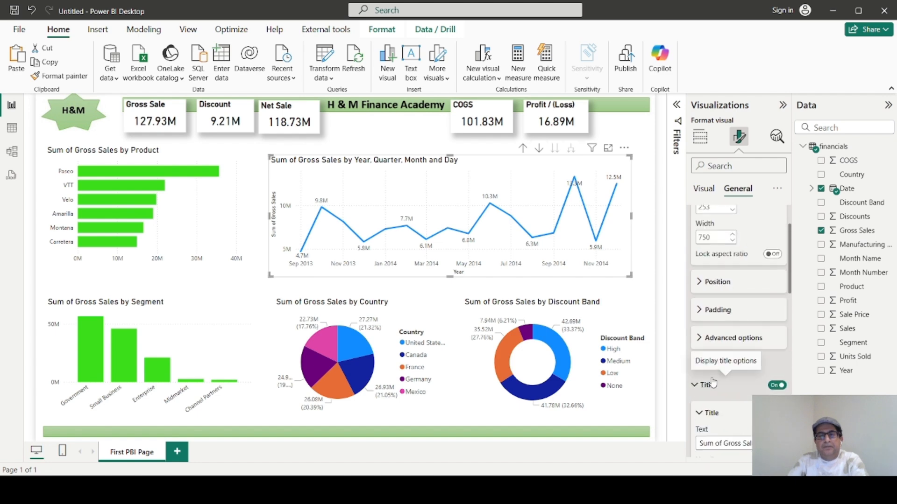
scroll(720, 390, "down", 4)
scroll(755, 383, "up", 2)
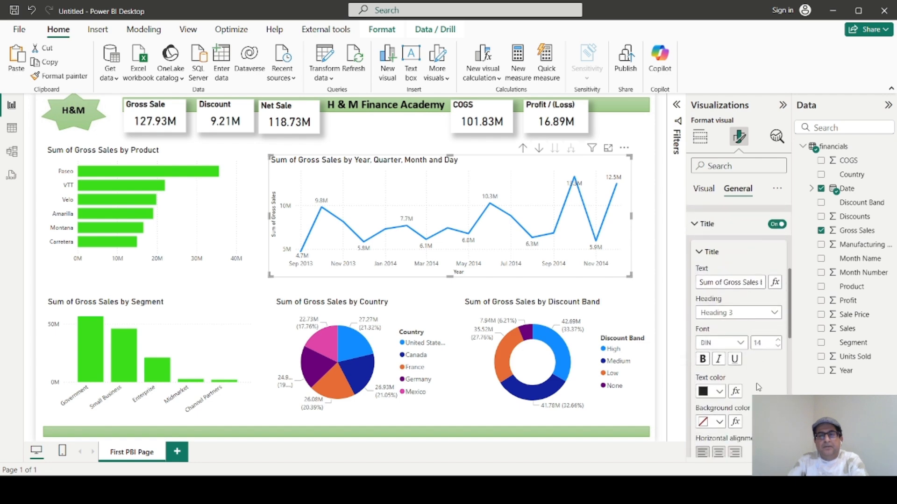
scroll(738, 303, "down", 2)
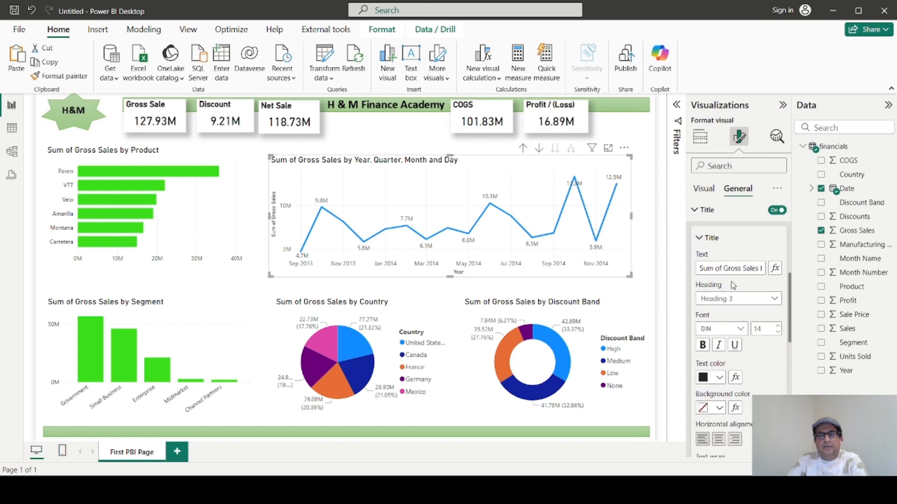
left_click(695, 210)
Examine the line chart's remaining general settings, including its data format and tooltip options.
scroll(740, 374, "up", 4)
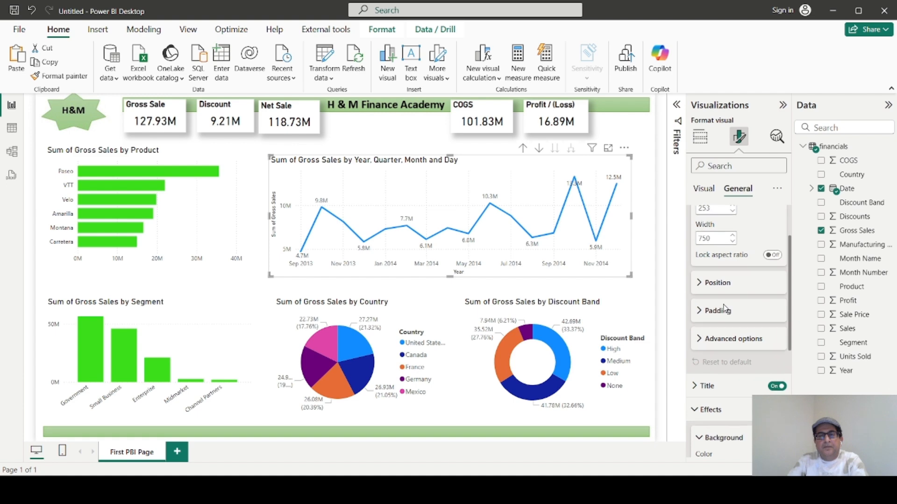
scroll(728, 299, "up", 2)
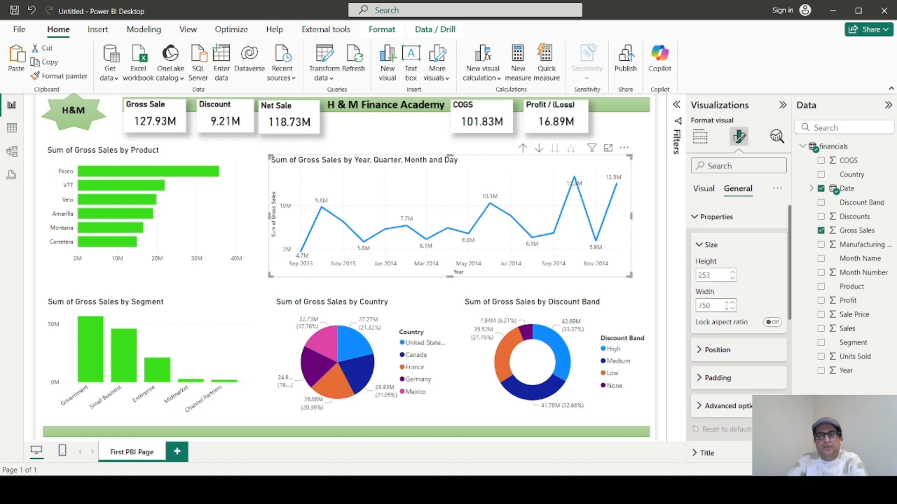
left_click(694, 218)
scroll(755, 376, "down", 3)
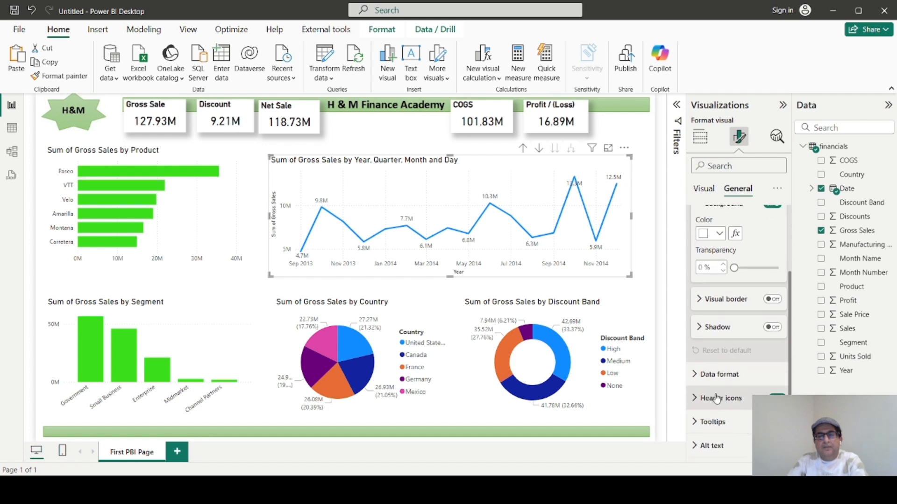
left_click(699, 374)
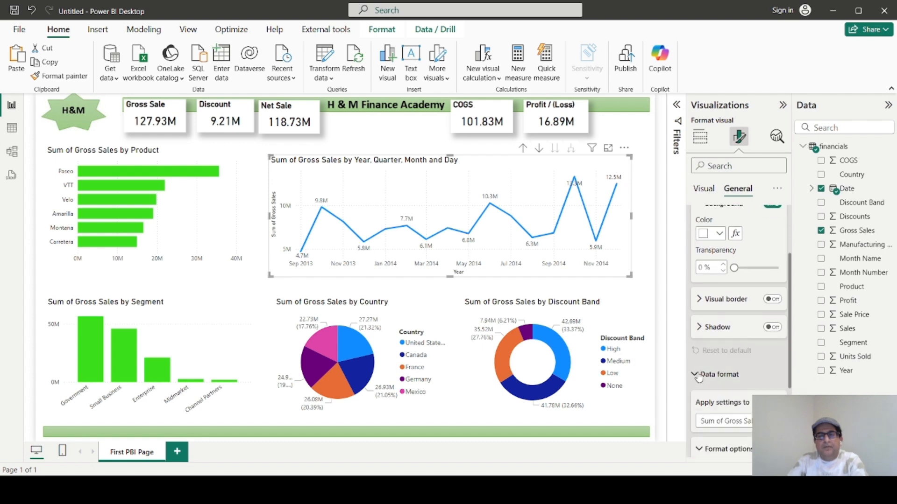
scroll(710, 378, "down", 3)
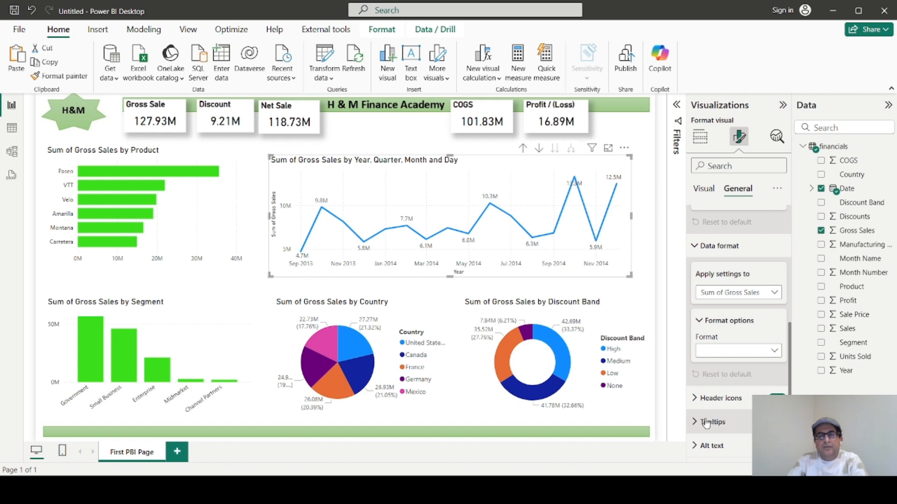
left_click(712, 422)
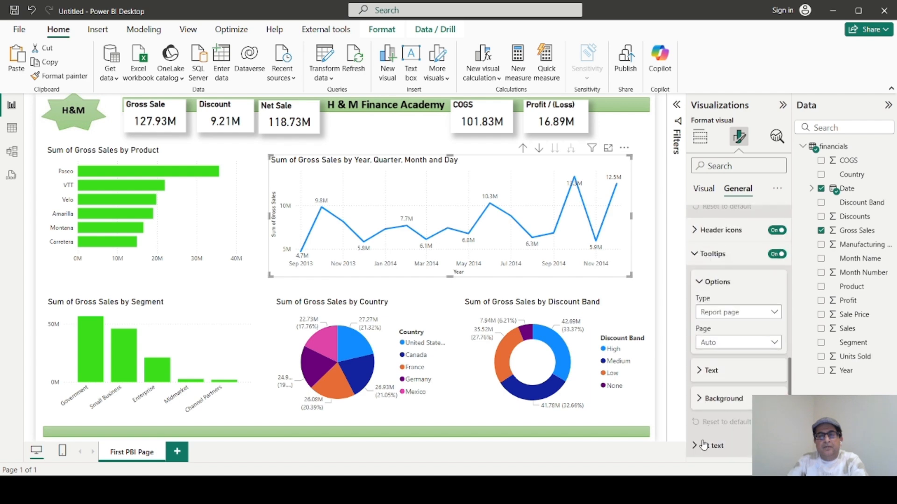
scroll(708, 421, "up", 4)
Change the Gross Sales line chart's line color to the recently used bright green of the bar charts.
left_click(703, 190)
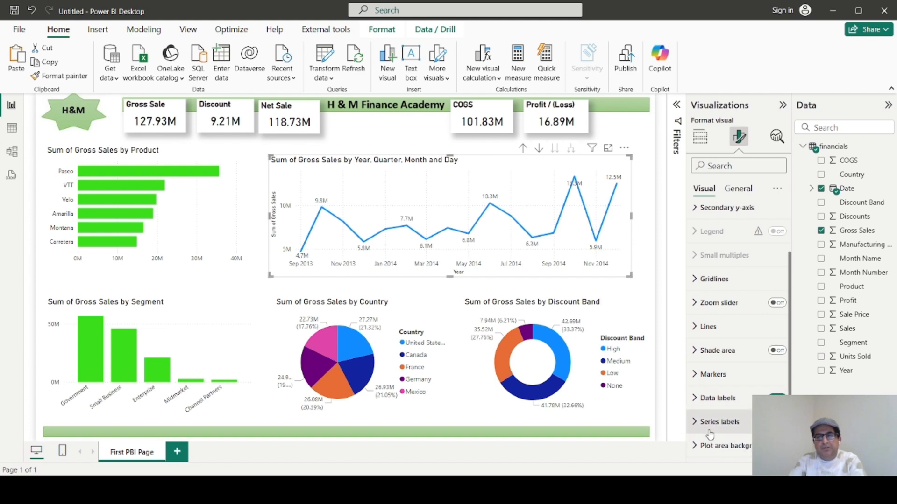
scroll(712, 285, "up", 2)
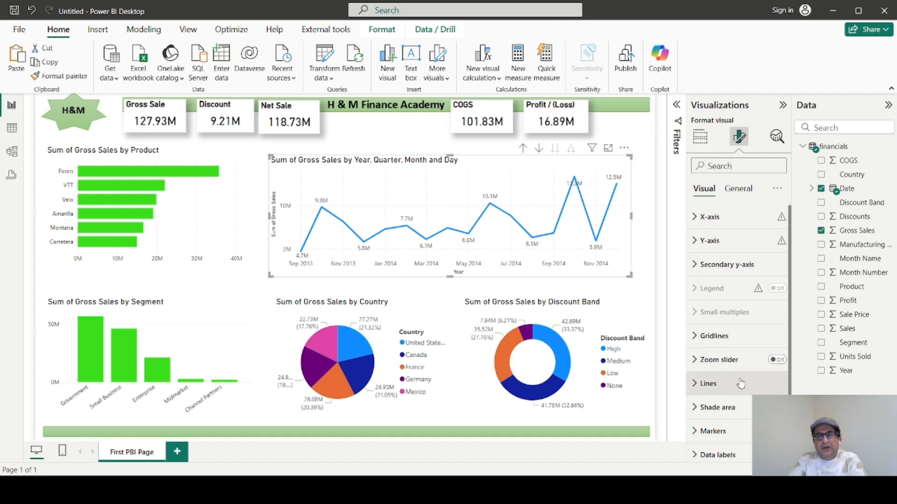
scroll(736, 380, "down", 2)
left_click(694, 327)
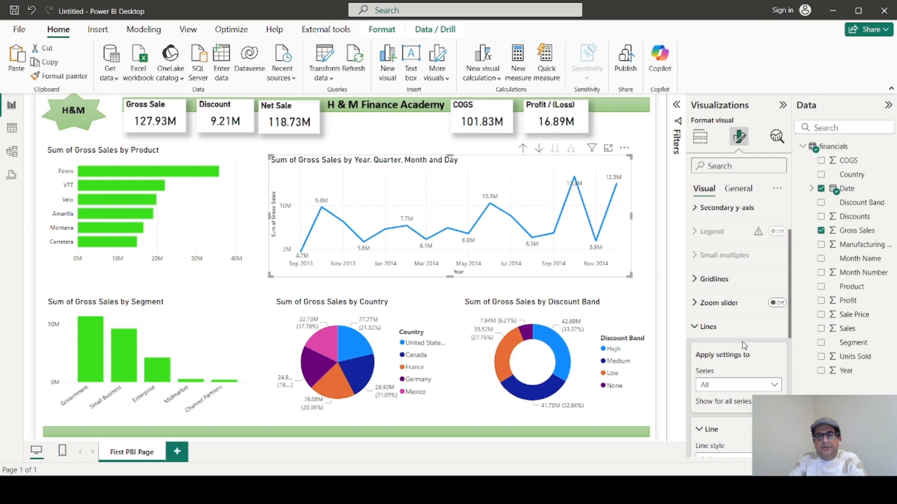
scroll(741, 341, "down", 6)
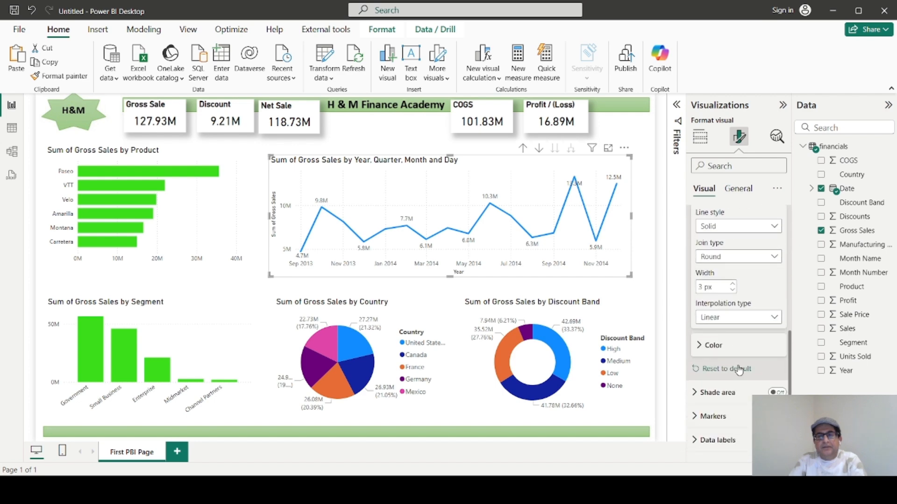
scroll(738, 370, "down", 1)
left_click(702, 304)
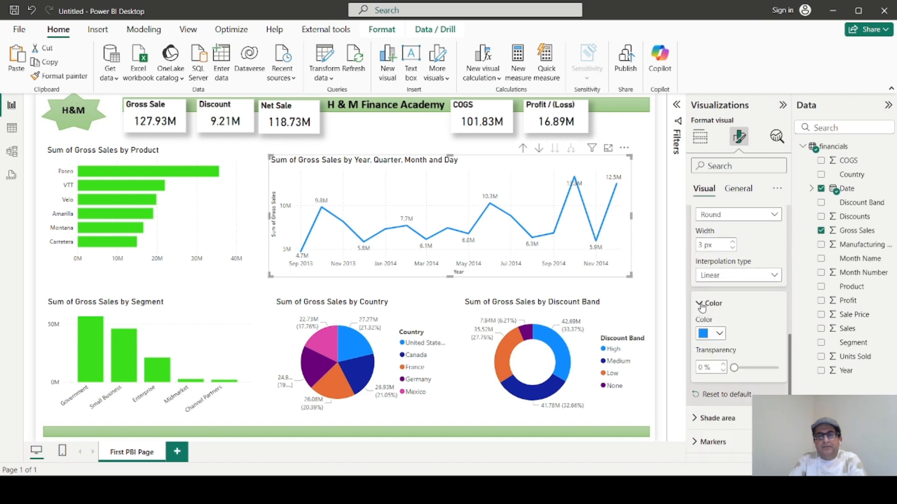
left_click(719, 334)
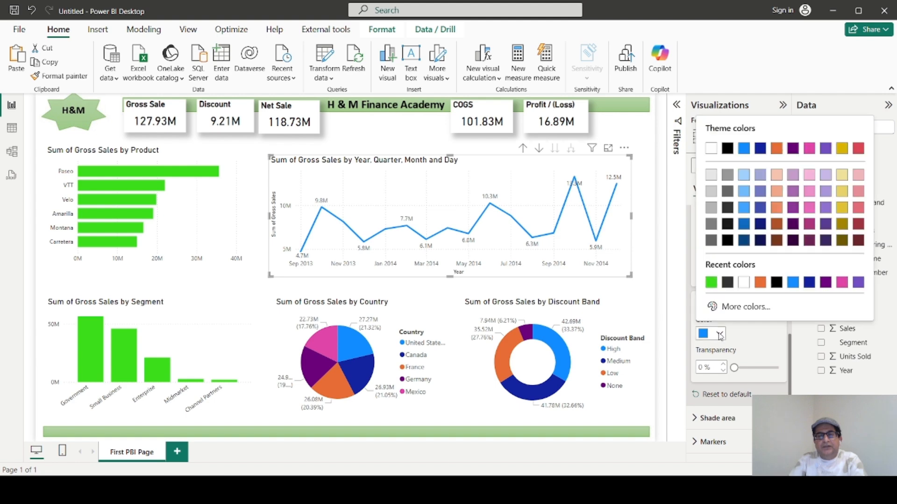
left_click(714, 288)
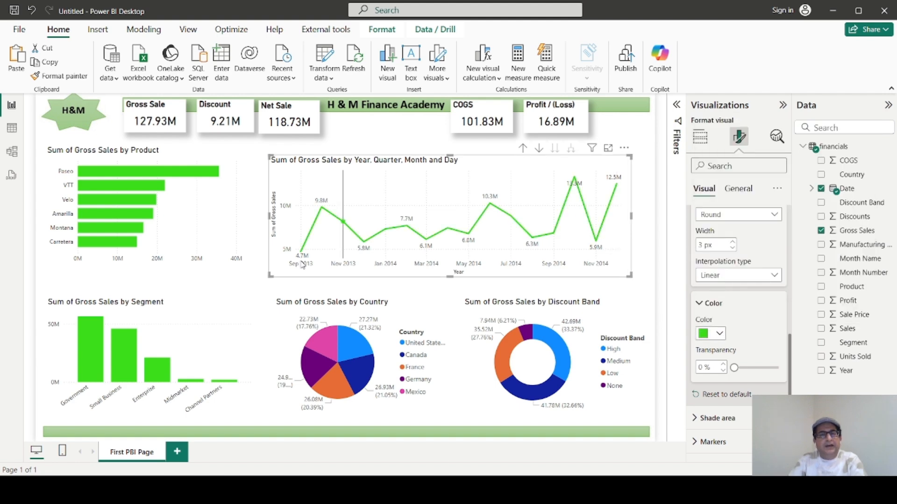
Examine the Country pie chart's fields, legend, data format and size settings, and the line chart's X-axis type and range options.
left_click(440, 322)
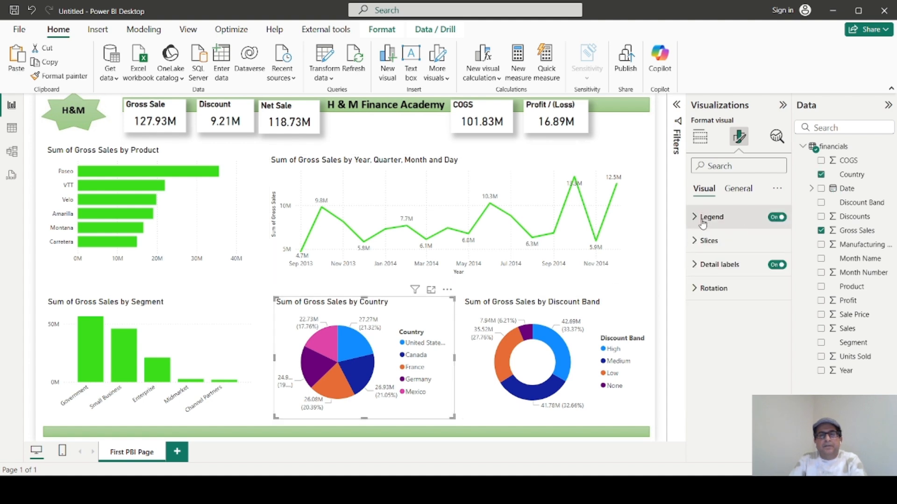
left_click(699, 136)
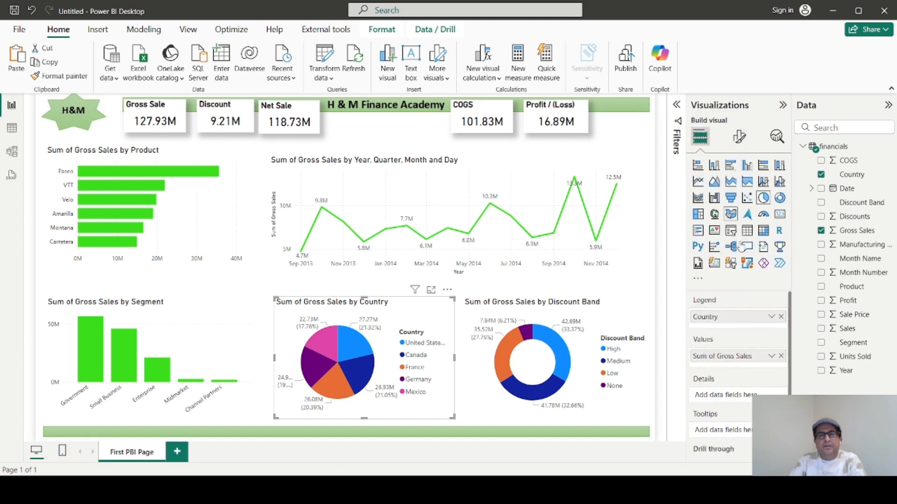
left_click(739, 136)
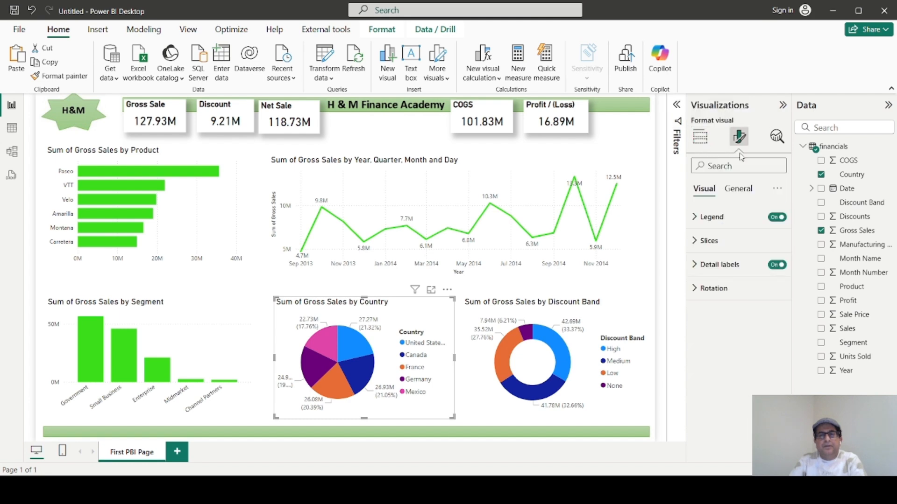
left_click(700, 221)
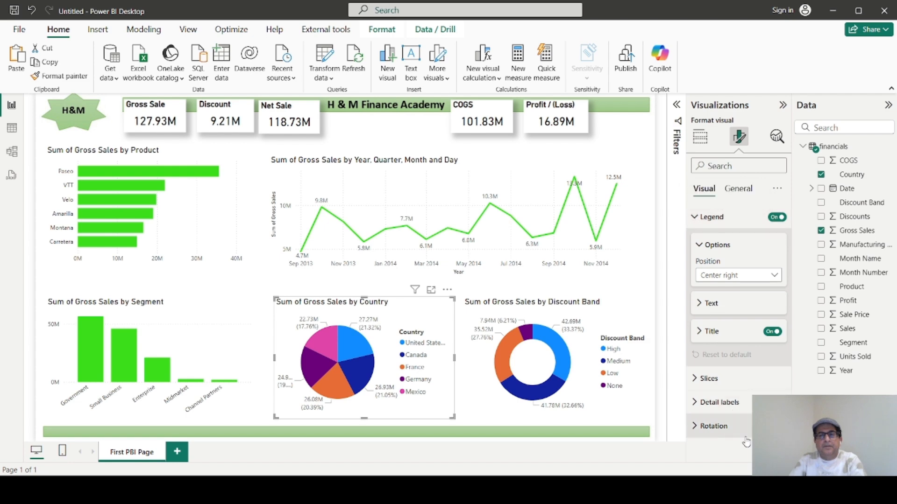
left_click(734, 191)
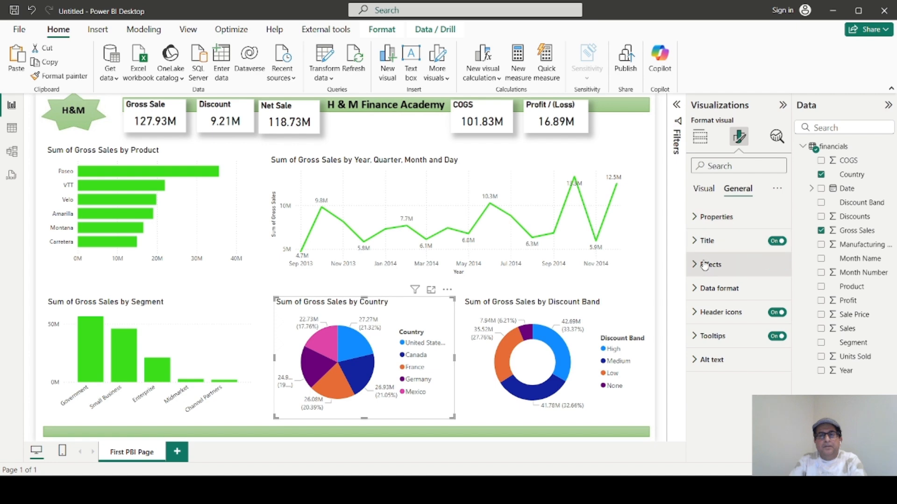
left_click(698, 290)
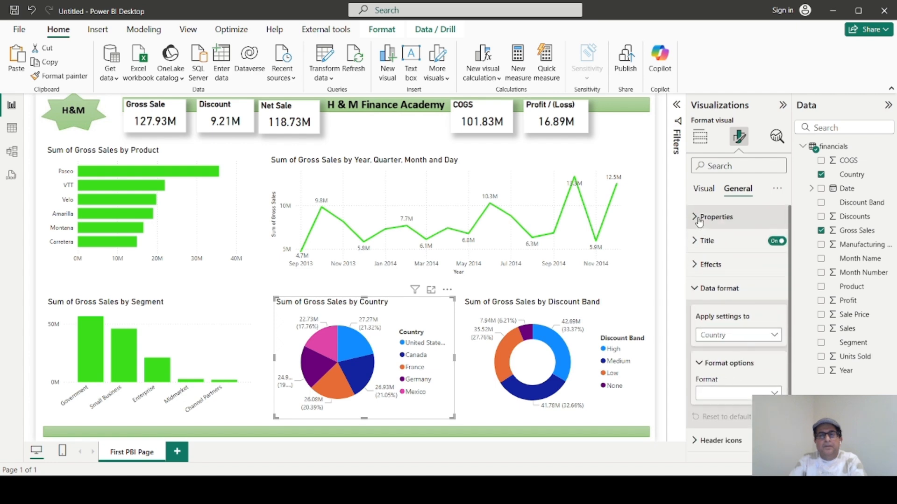
left_click(713, 217)
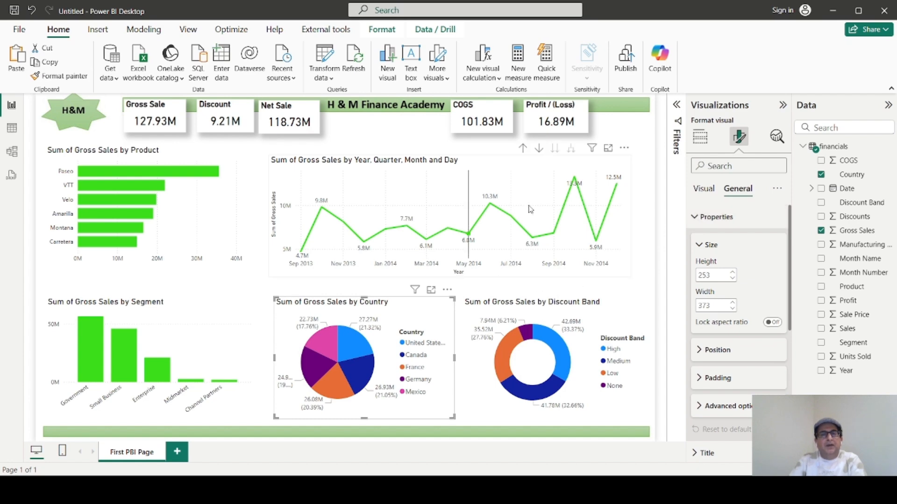
left_click(507, 168)
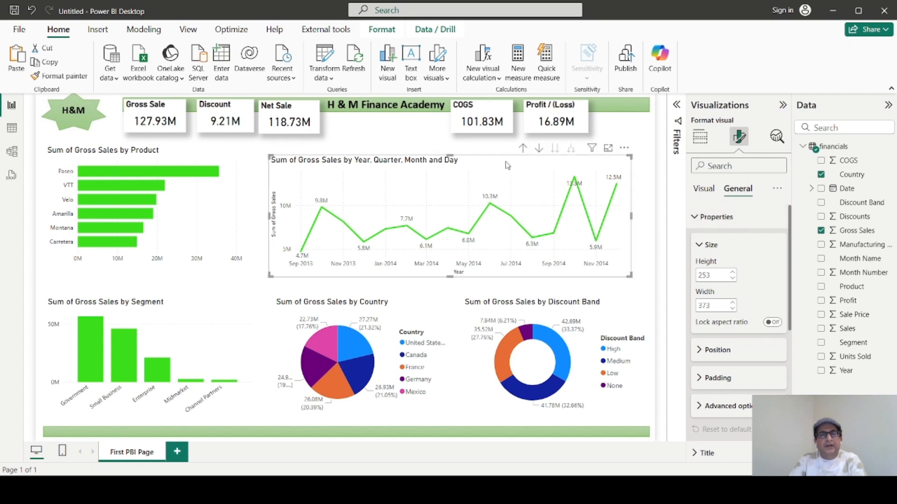
left_click(709, 191)
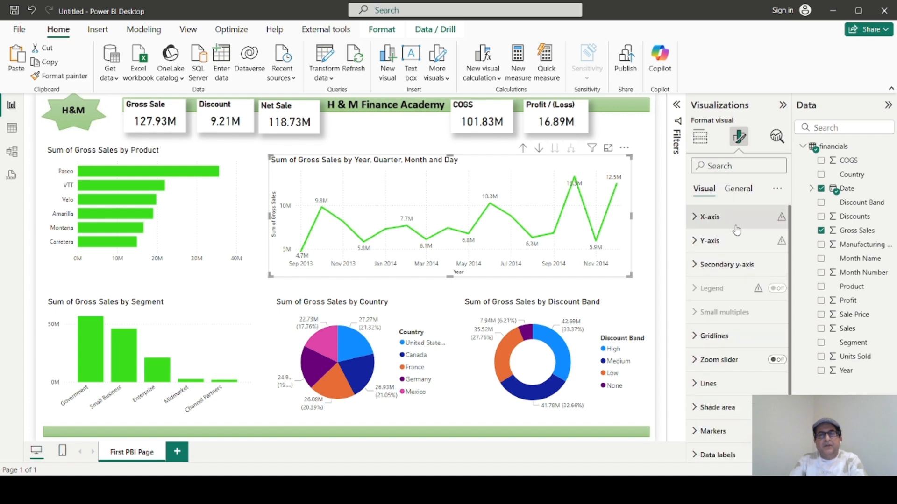
left_click(694, 220)
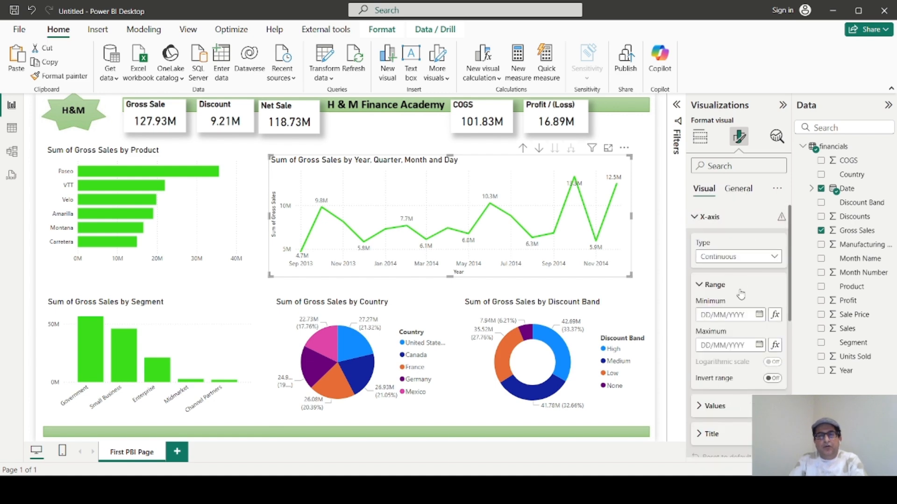
Add a new slicer to the report page and populate it with the Year field.
left_click(646, 286)
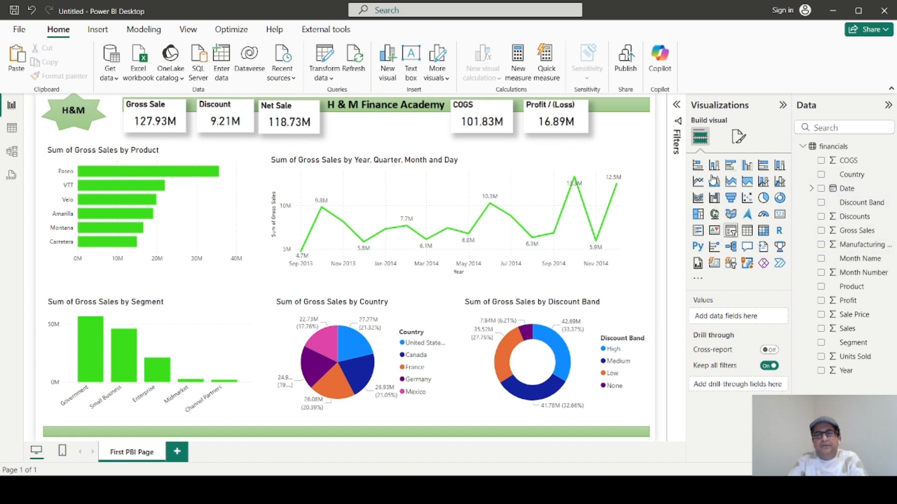
left_click(731, 230)
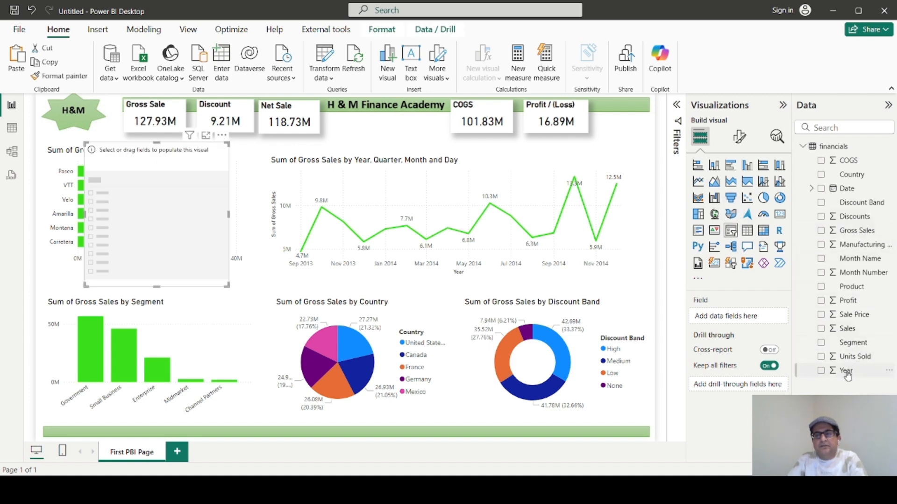
left_click(821, 371)
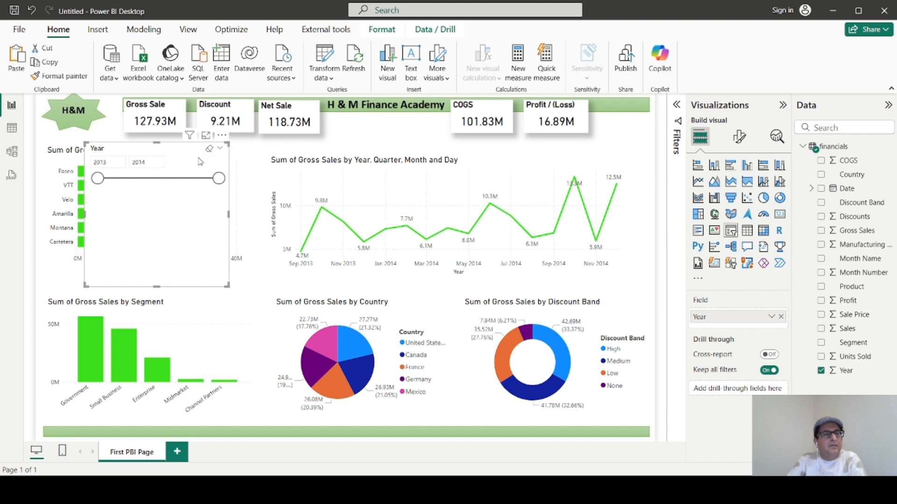
Shrink the Year slicer to a compact box with the start and end year fields stacked above the slider.
left_click_drag(228, 144, 179, 190)
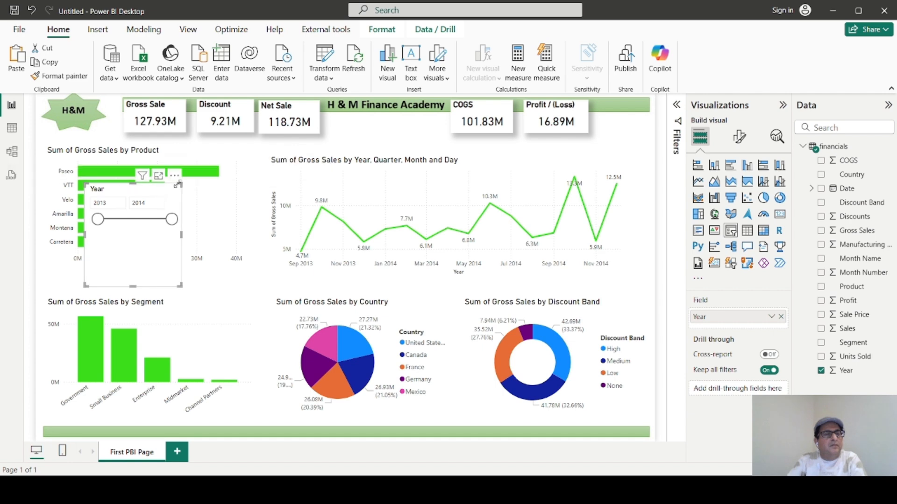
left_click_drag(180, 185, 202, 236)
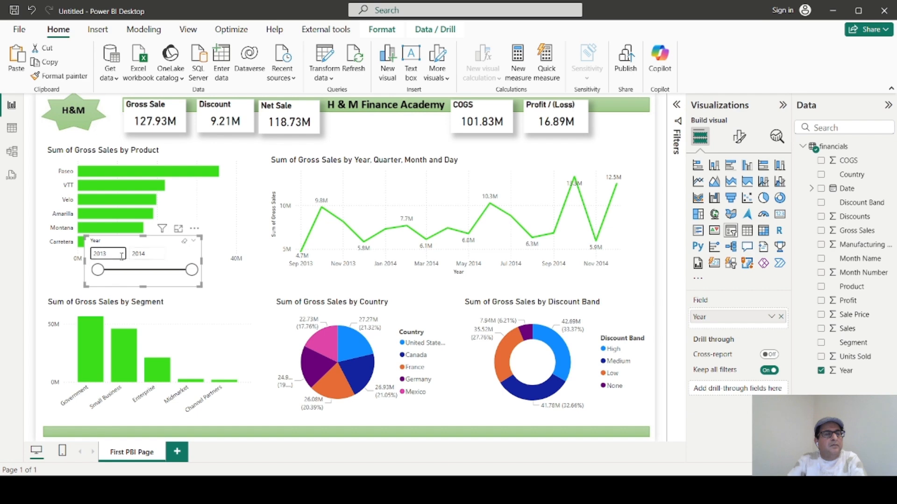
left_click_drag(84, 260, 124, 260)
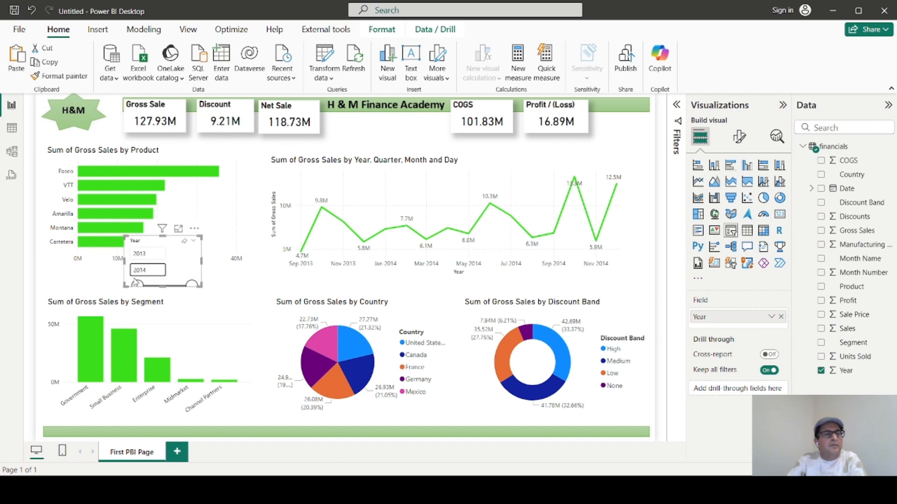
left_click_drag(161, 286, 164, 295)
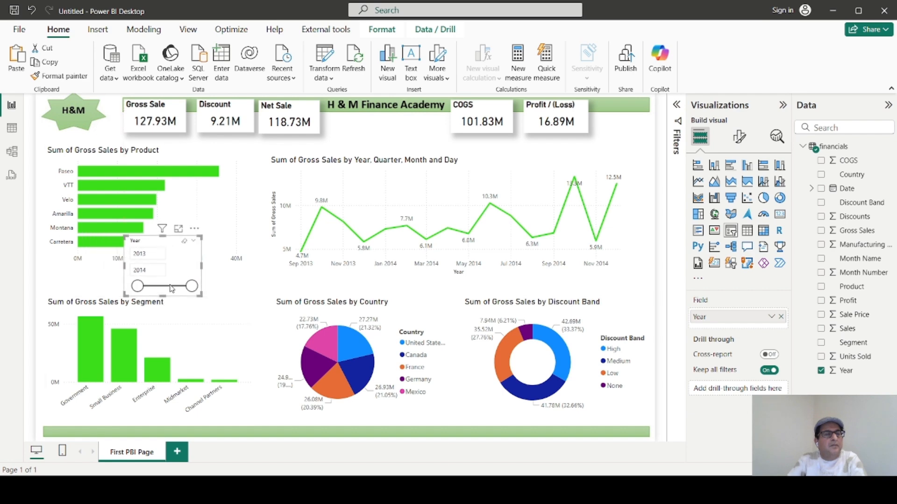
View the Year slicer as a table in the horizontal and vertical layouts, and return to the report.
left_click(196, 230)
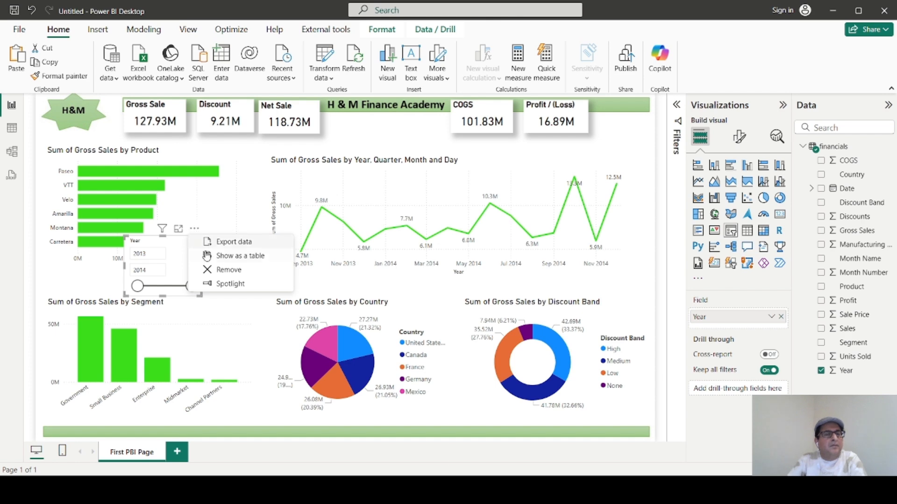
left_click(231, 258)
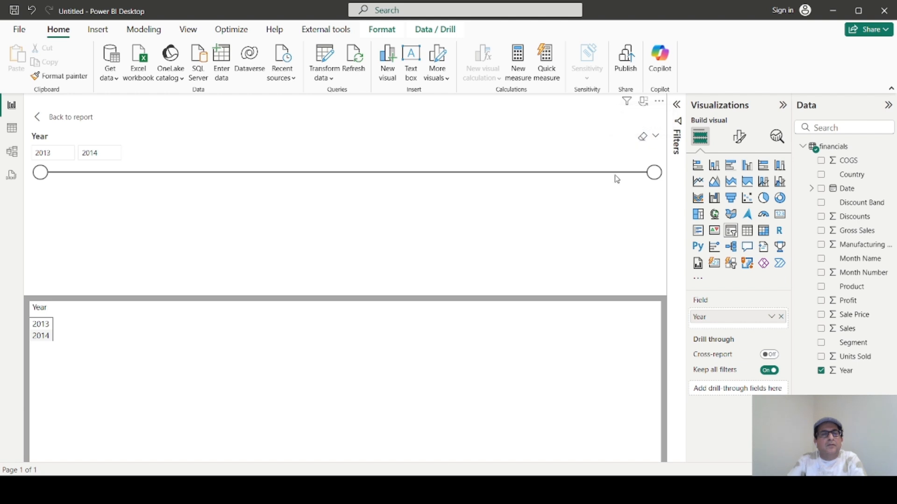
left_click(644, 102)
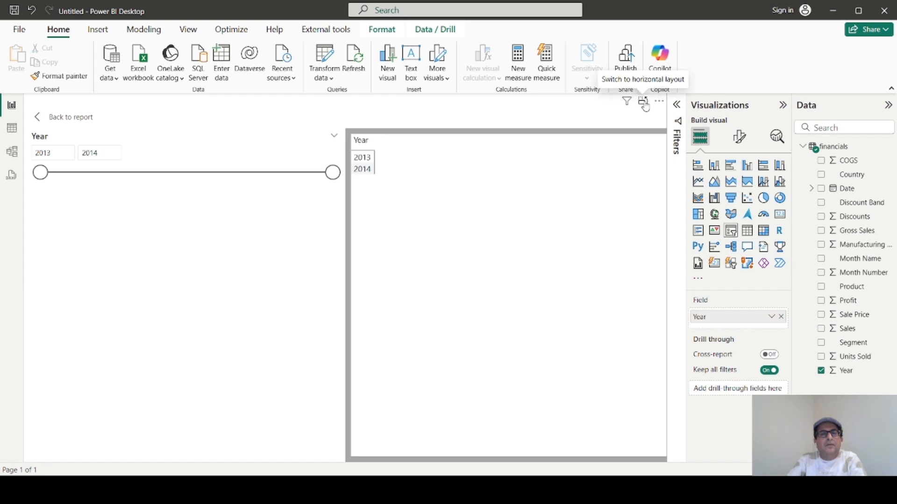
left_click(42, 123)
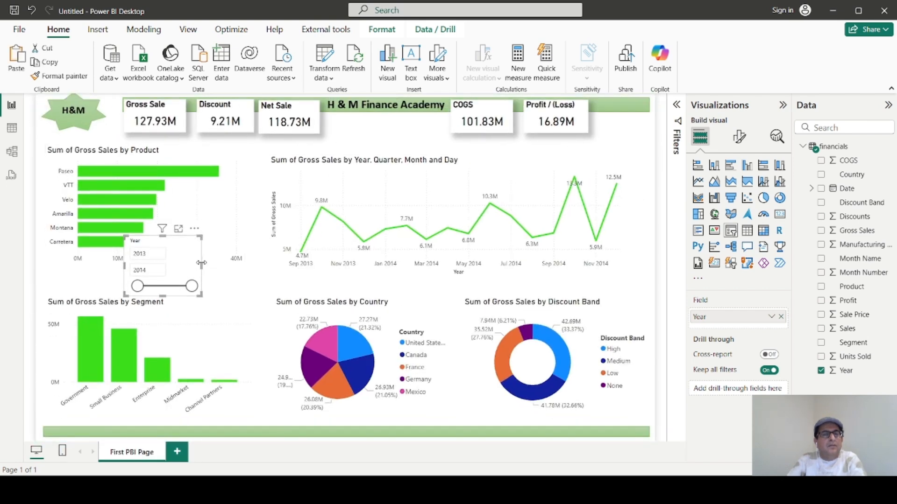
Move the Year slicer beside the Profit / (Loss) card and reduce its height slightly.
left_click_drag(201, 263, 645, 120)
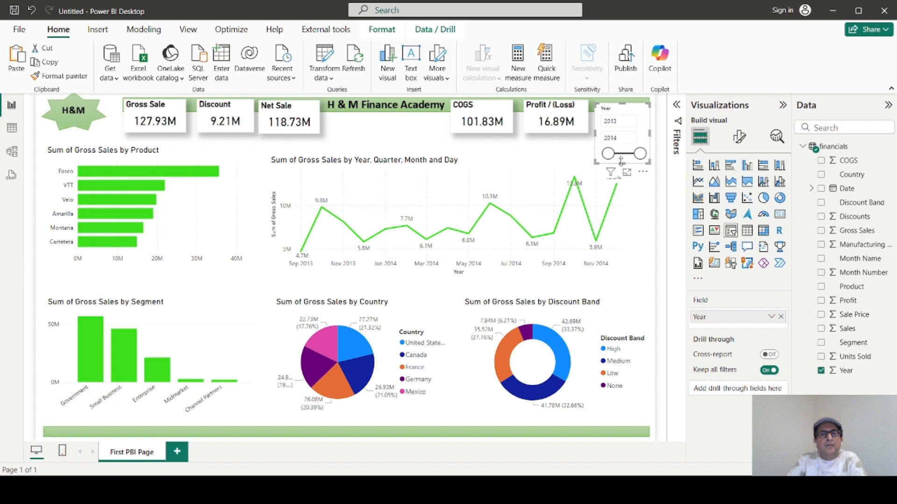
left_click_drag(621, 162, 620, 153)
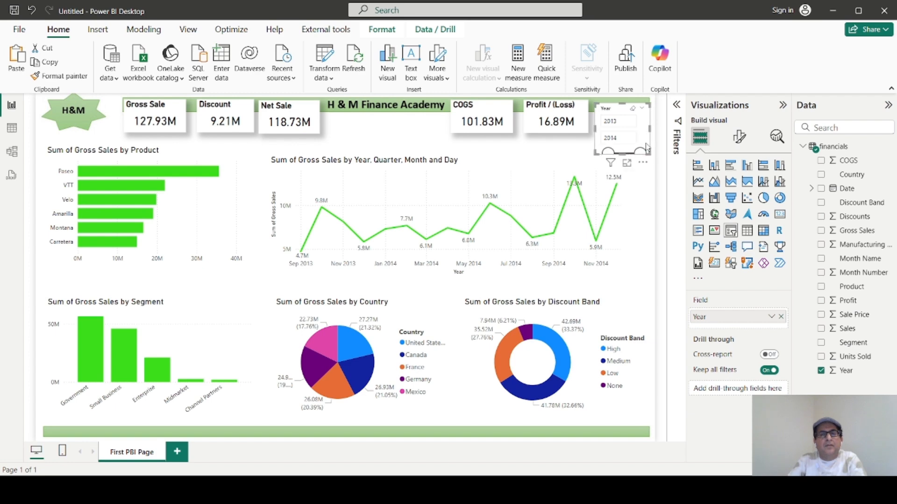
Review the Year slicer's style setting and turn off its slicer header.
left_click(739, 137)
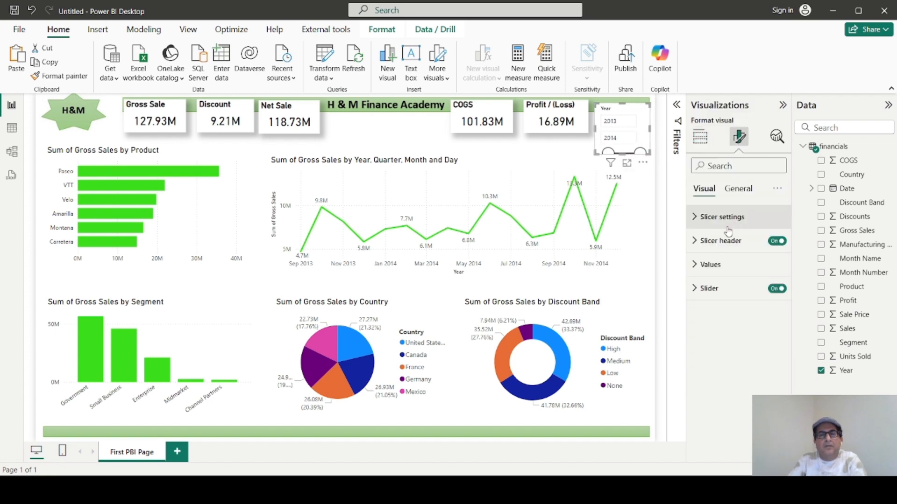
left_click(739, 189)
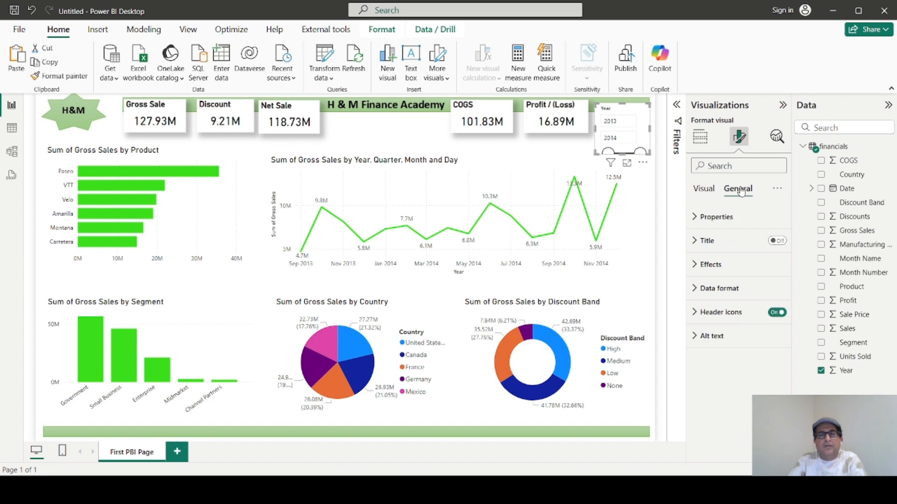
left_click(704, 189)
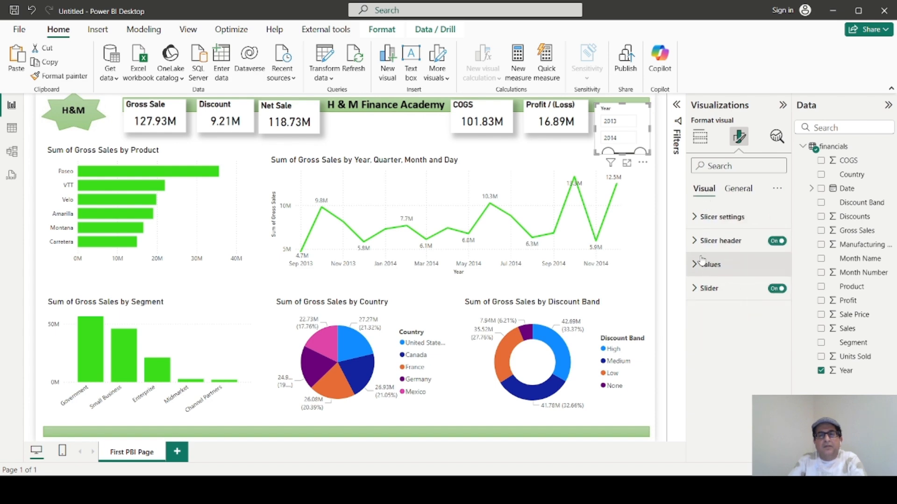
left_click(694, 218)
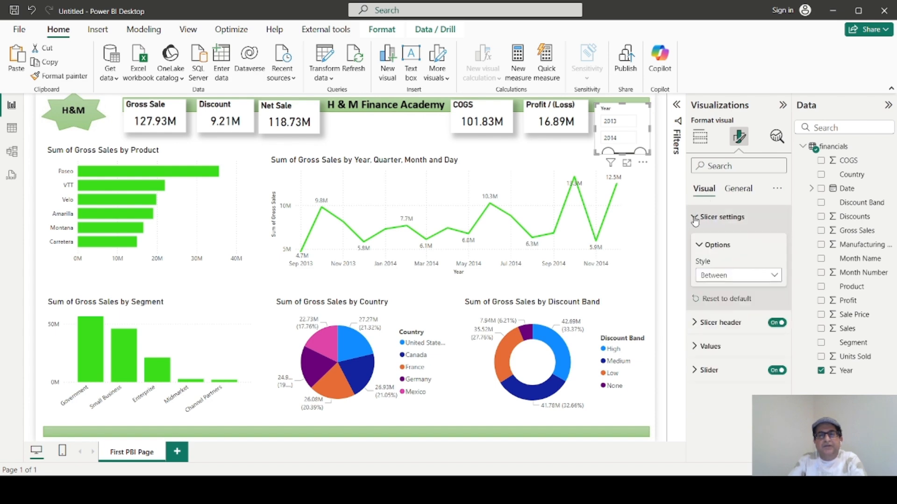
left_click(694, 220)
left_click(694, 241)
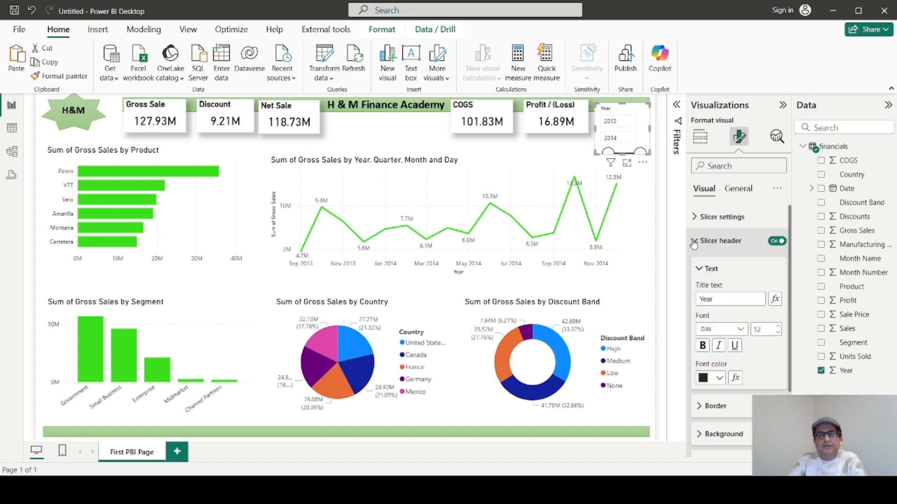
left_click(777, 241)
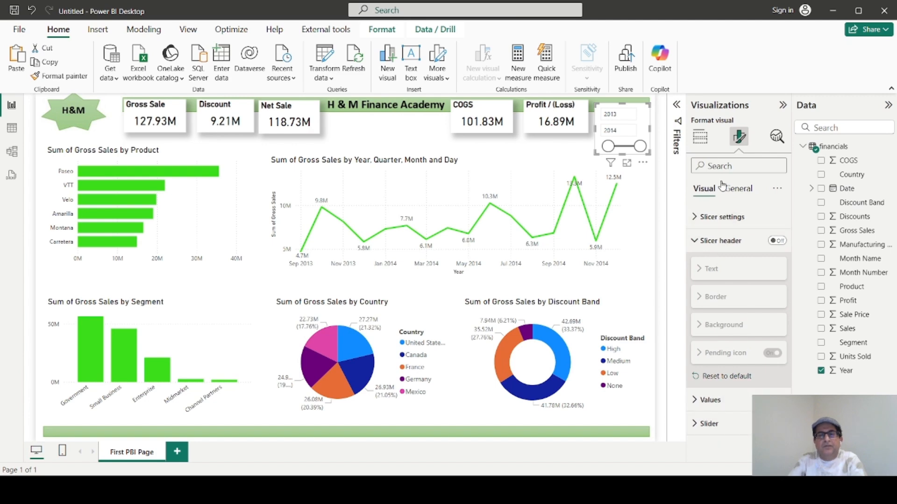
Turn off the Year slicer's background effect and narrow the slicer slightly.
left_click(737, 189)
left_click(697, 218)
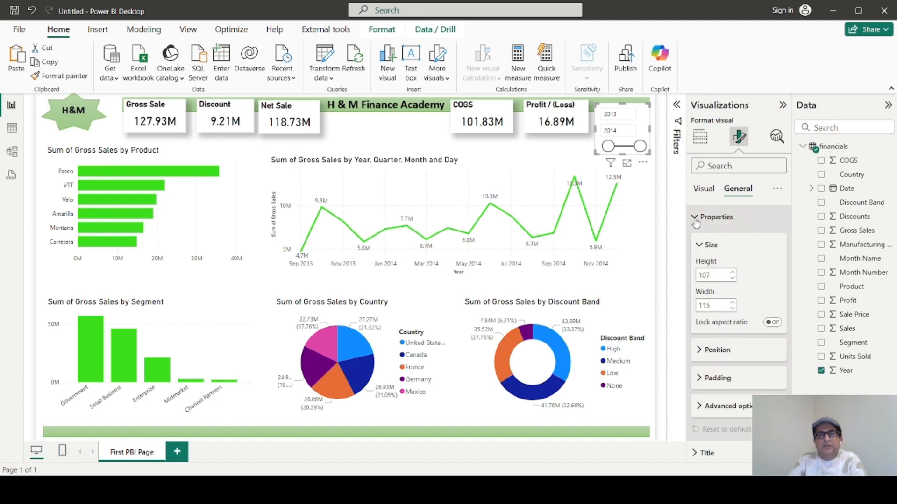
scroll(736, 339, "down", 3)
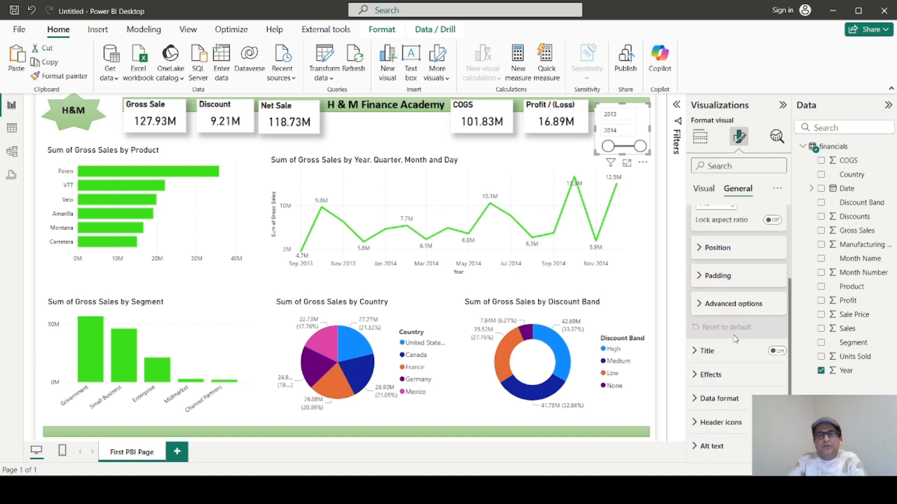
left_click(702, 374)
scroll(747, 407, "down", 3)
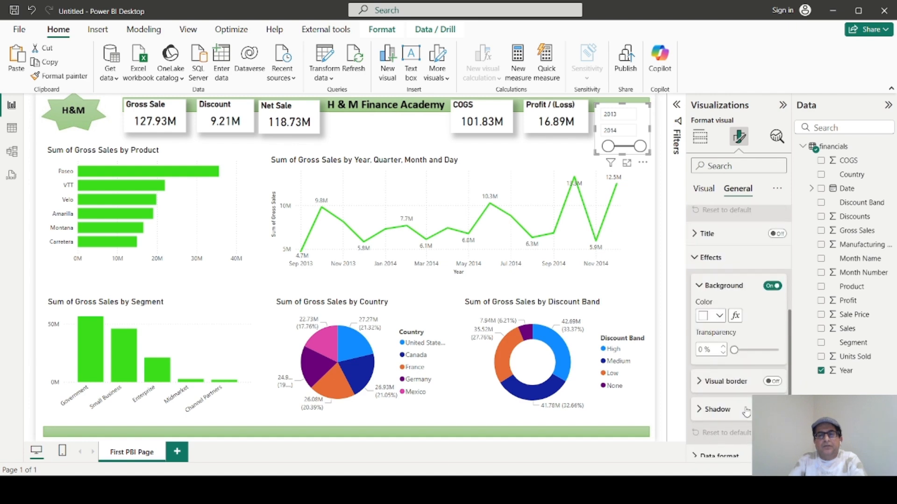
left_click(766, 287)
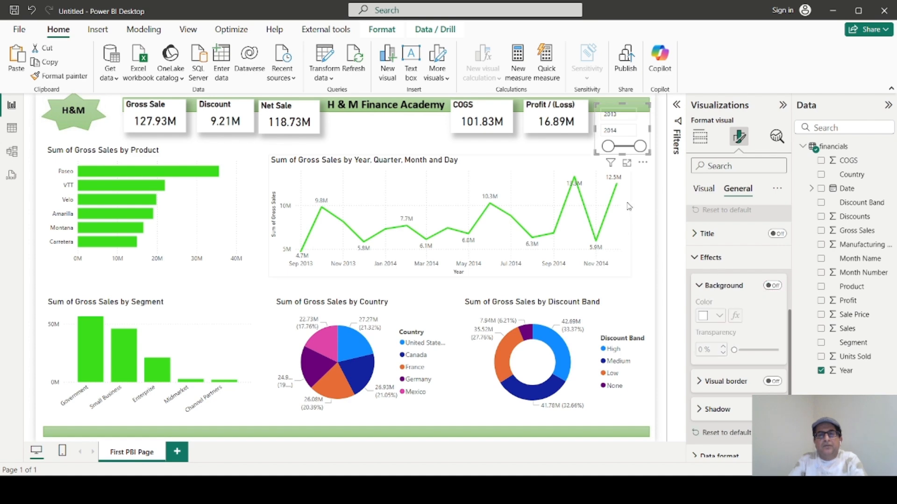
left_click_drag(596, 155, 603, 158)
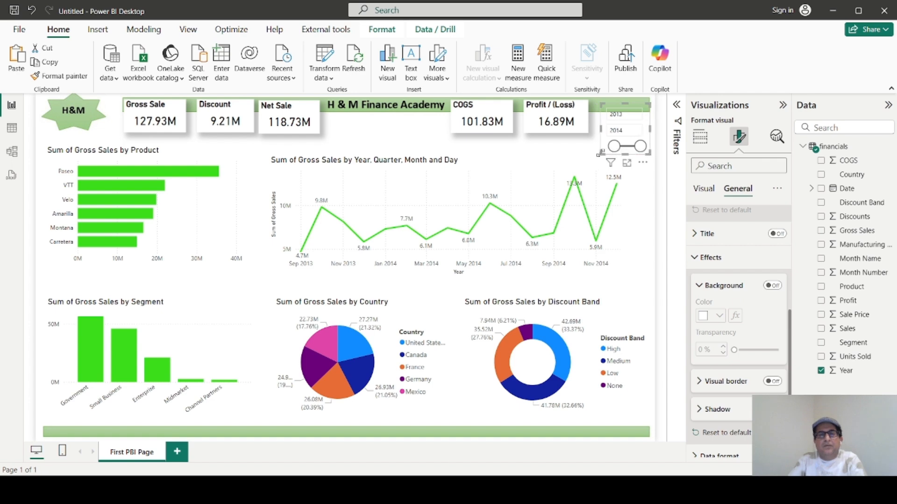
left_click(642, 220)
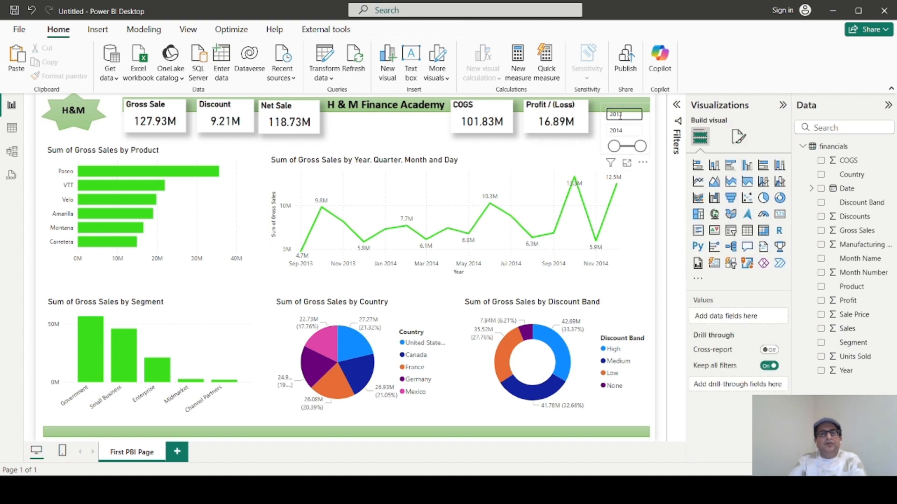
Try out the Year slicer's start and end year fields and check the options available on its slider.
double_click(620, 115)
left_click(645, 231)
double_click(615, 130)
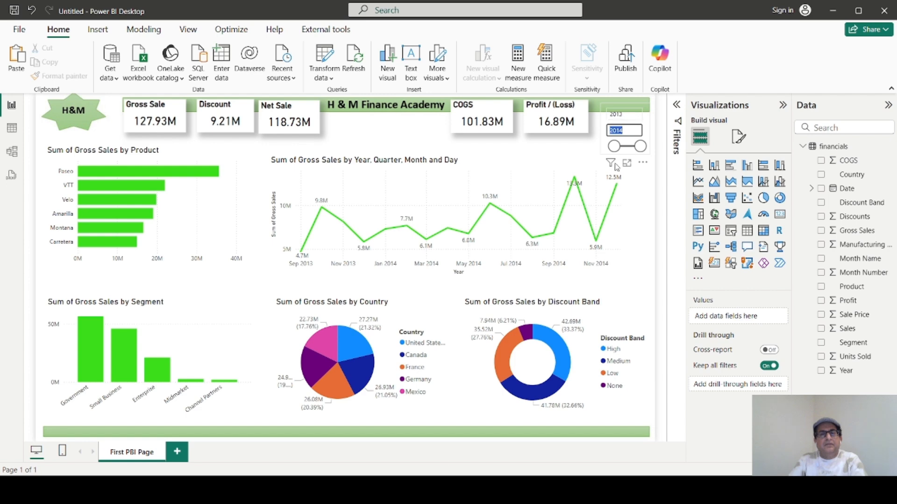
left_click(623, 115)
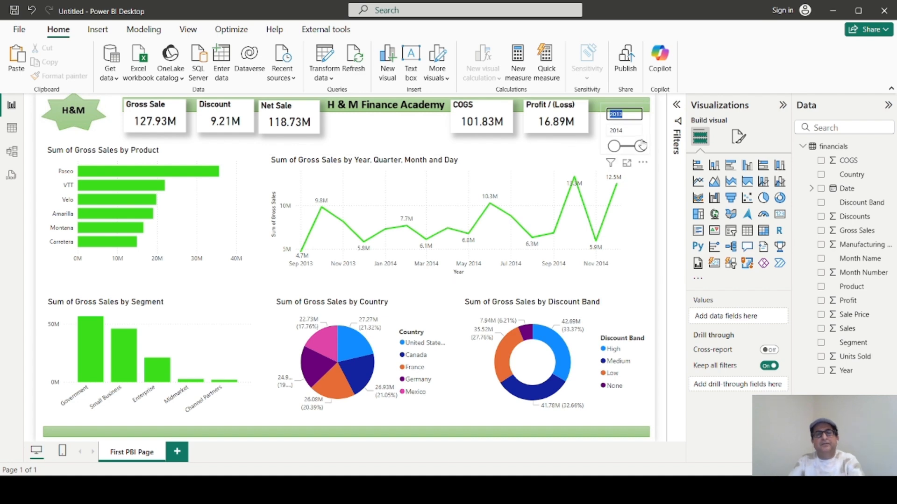
left_click(643, 140)
right_click(643, 140)
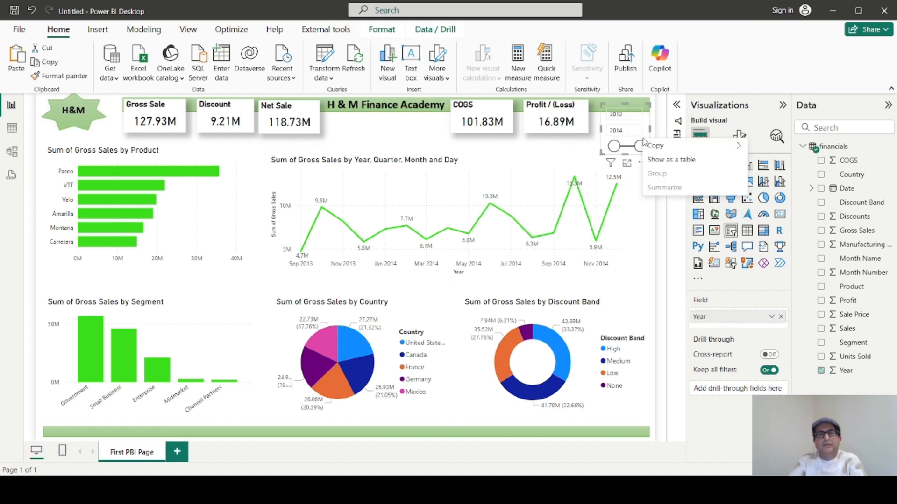
key("Escape")
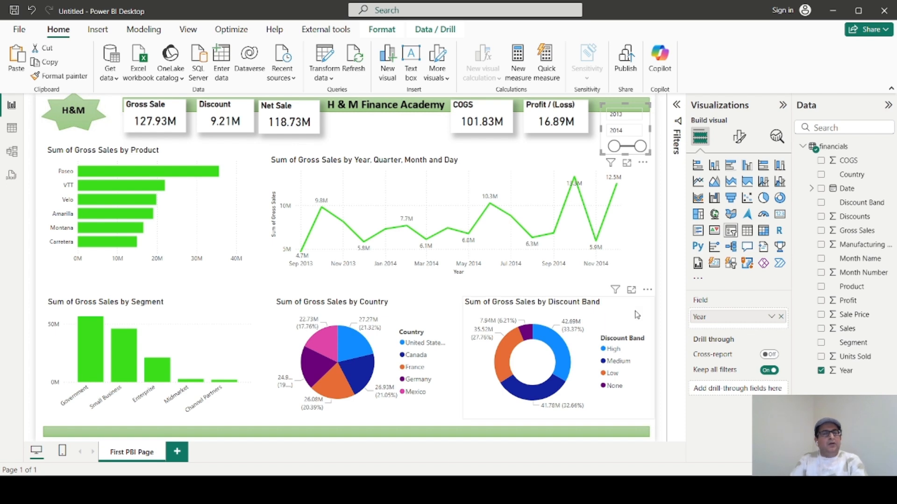
Test the report's cross-filtering with the Paseo product bar and the Small Business and Government segment bars, comparing the header cards.
left_click(469, 123)
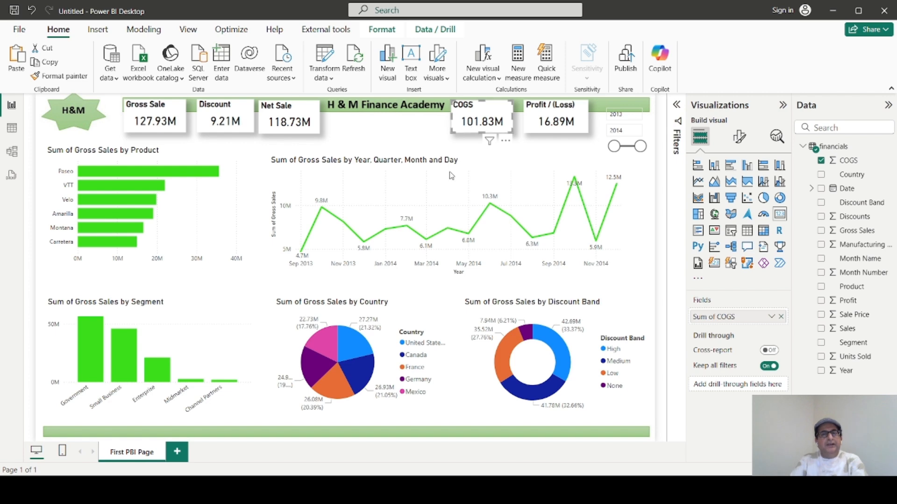
left_click(391, 136)
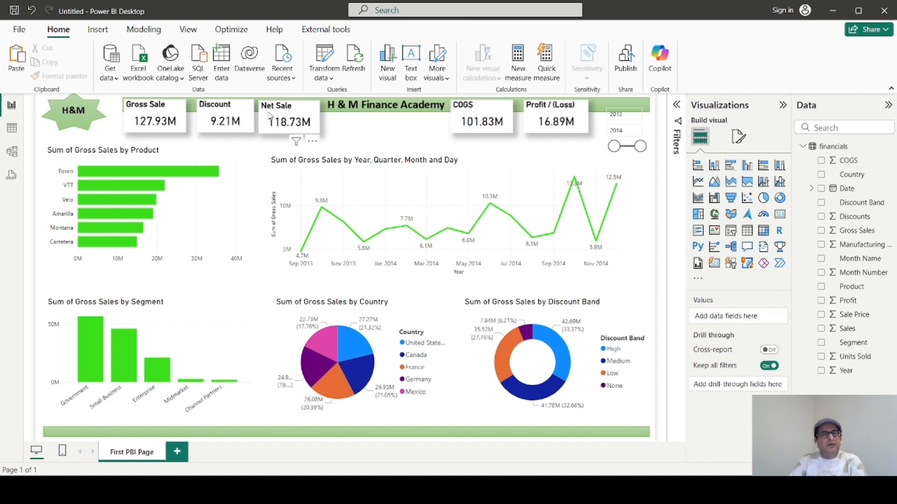
left_click(139, 173)
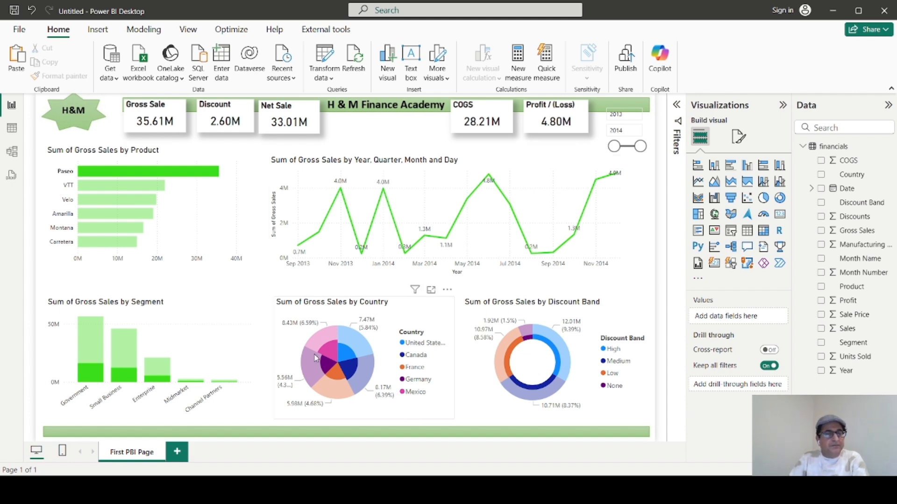
left_click(125, 346)
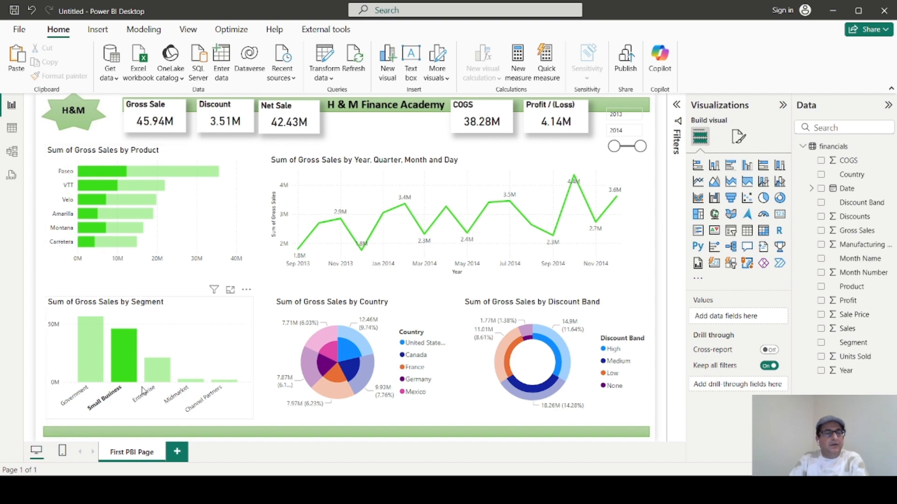
left_click(90, 364)
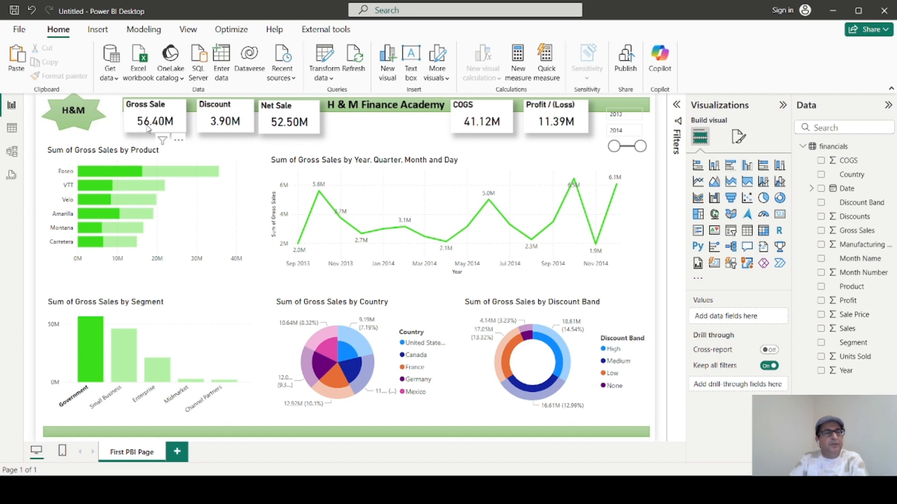
left_click(131, 351)
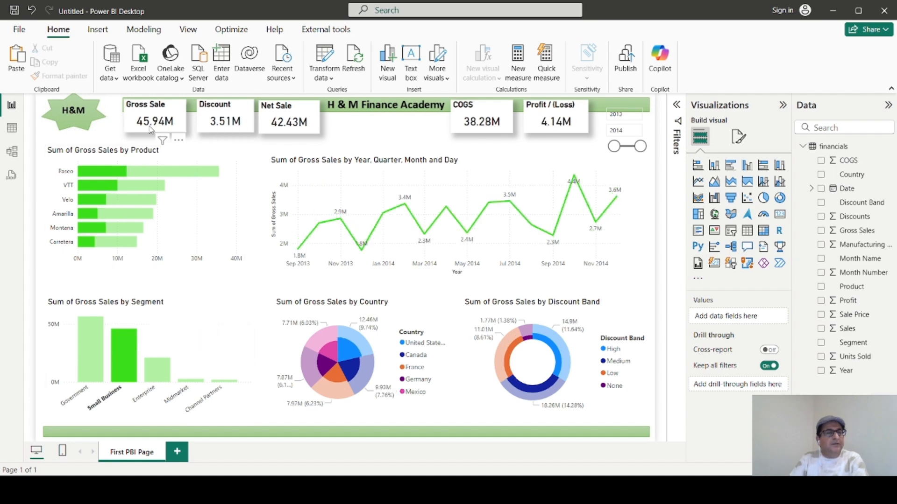